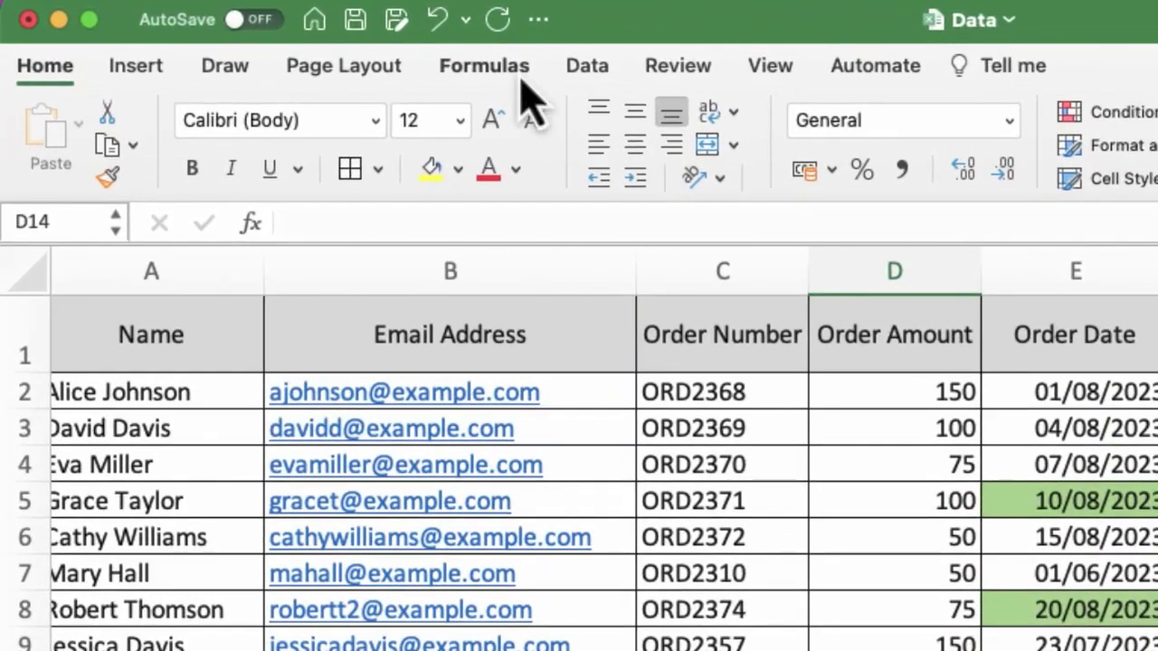
left_click(493, 76)
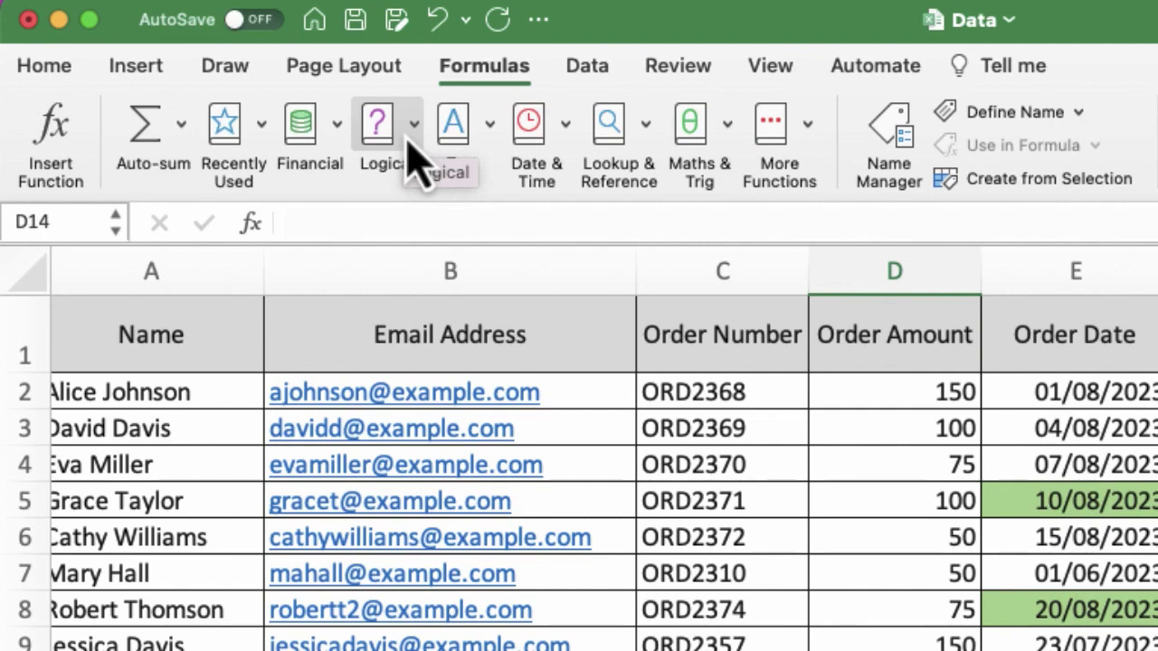
left_click(45, 68)
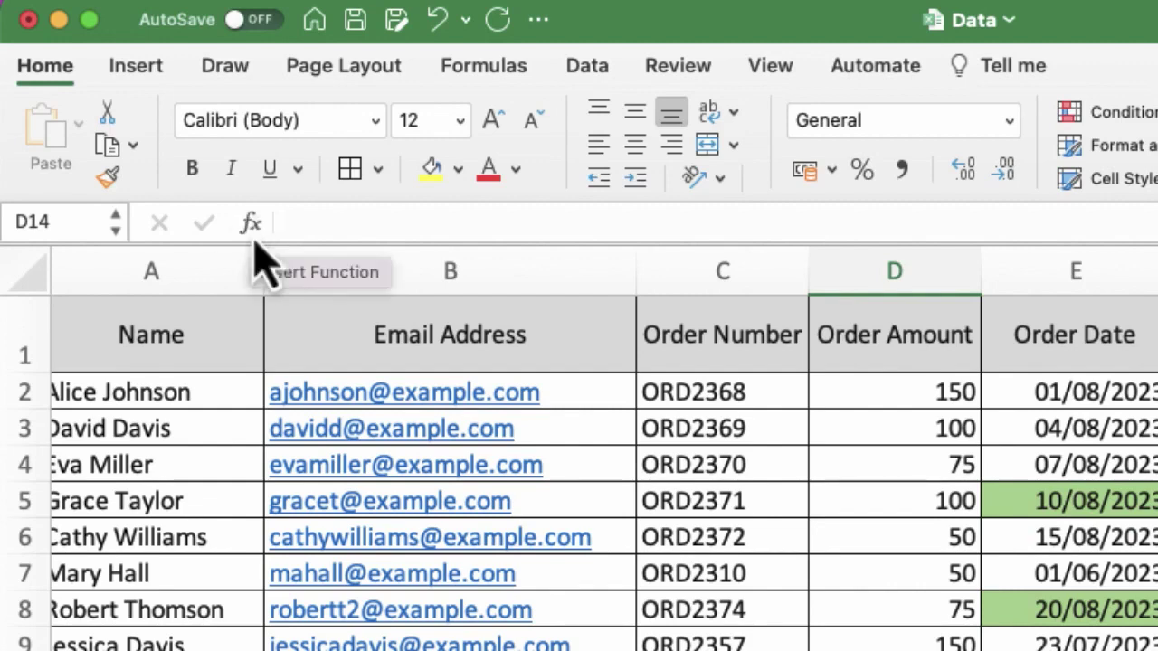
type("=")
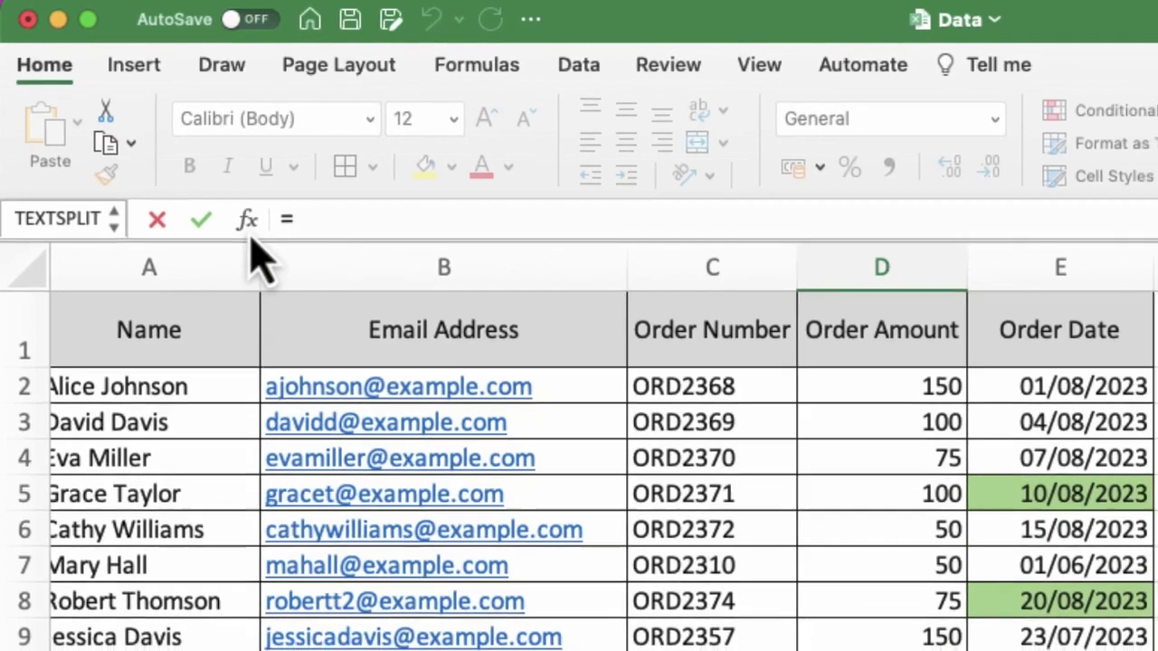
left_click(252, 226)
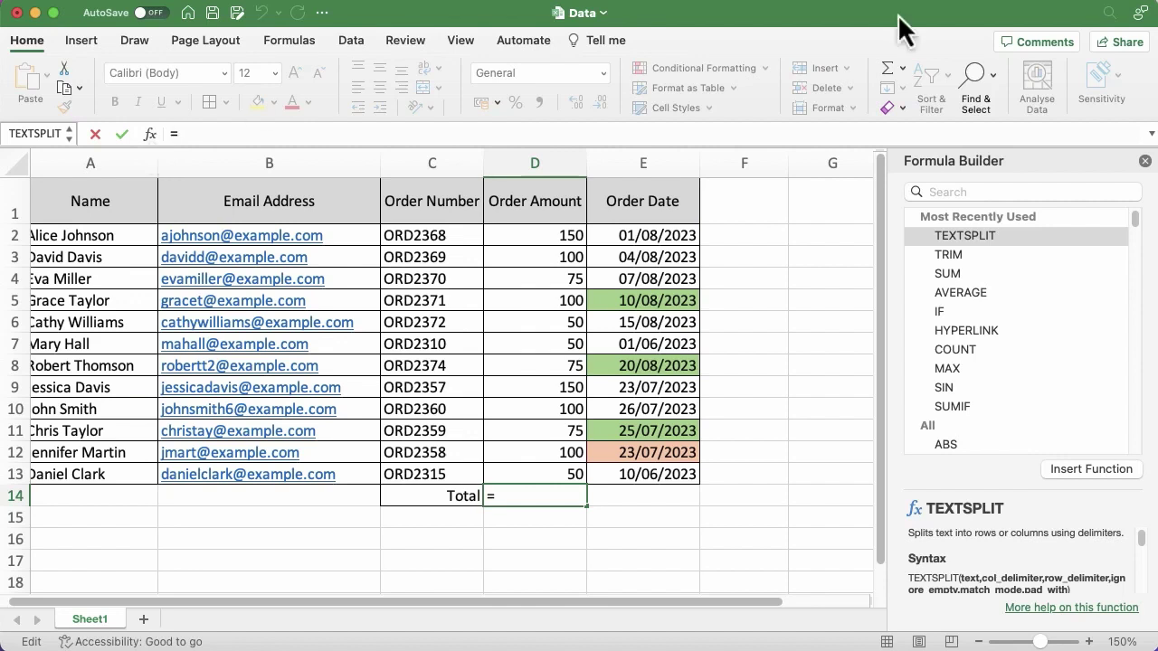
left_click(1144, 160)
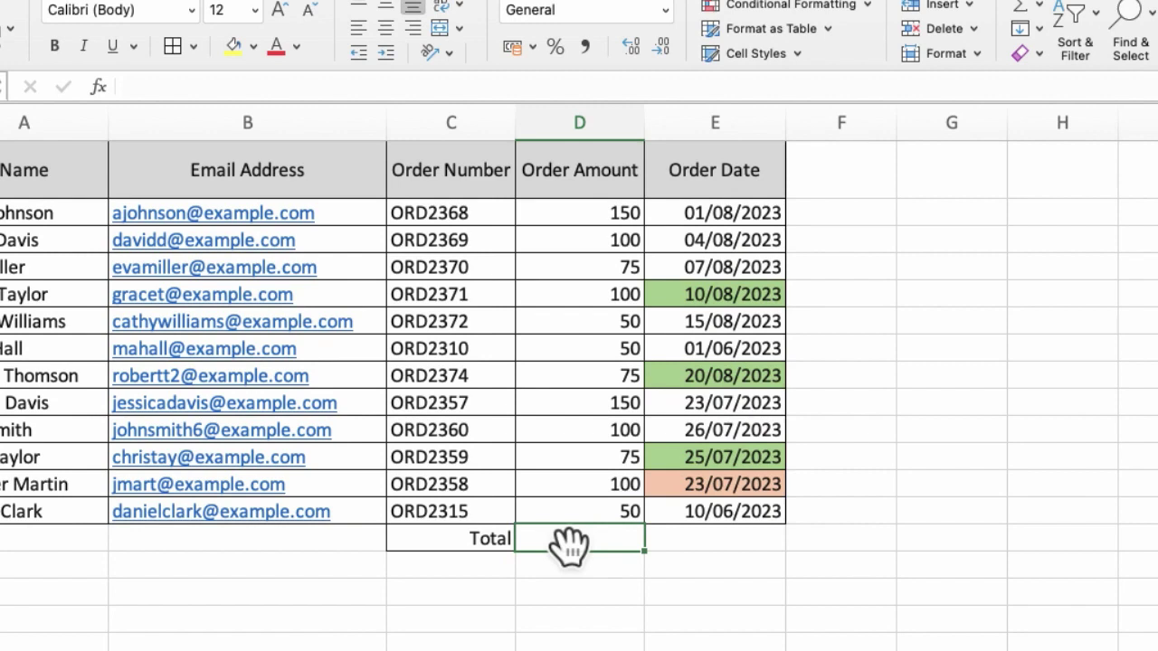
Enter =SUM(D2:D13) in cell D14 beside Total to add up the order amounts, and view the cell's formula
type("=")
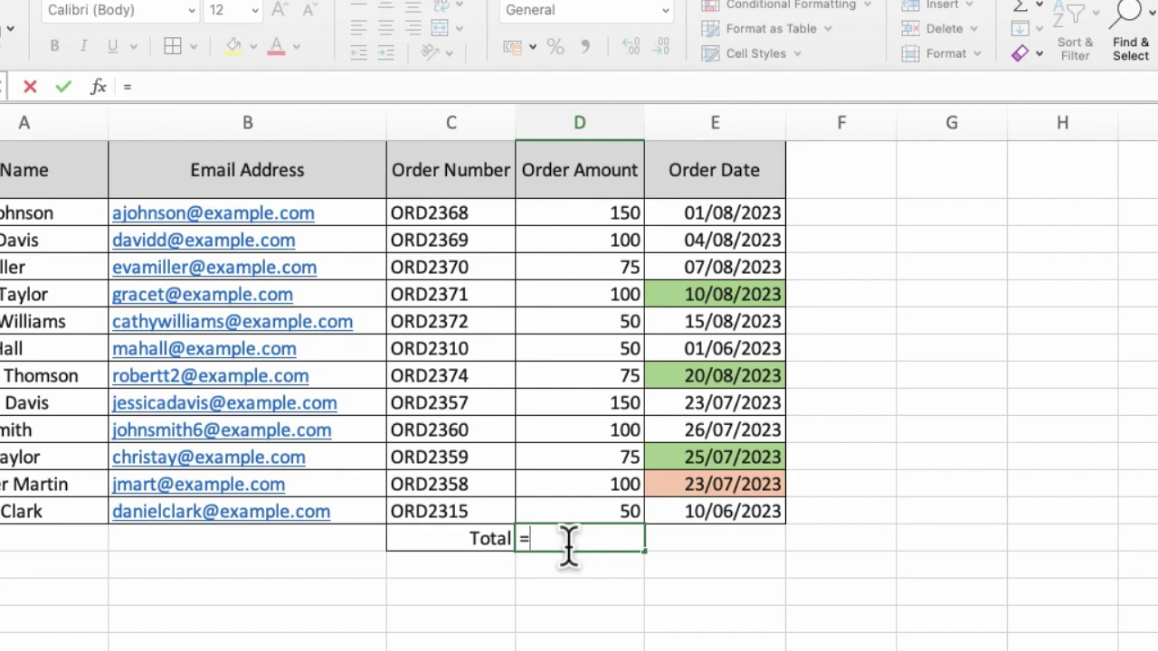
type("su")
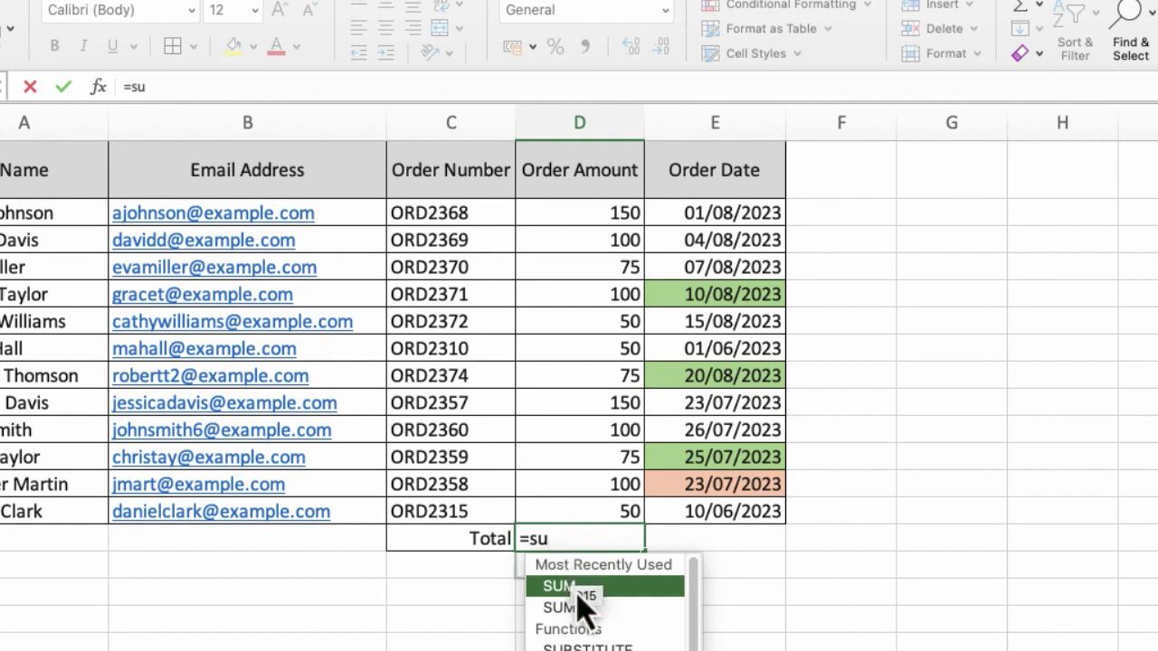
key("Tab")
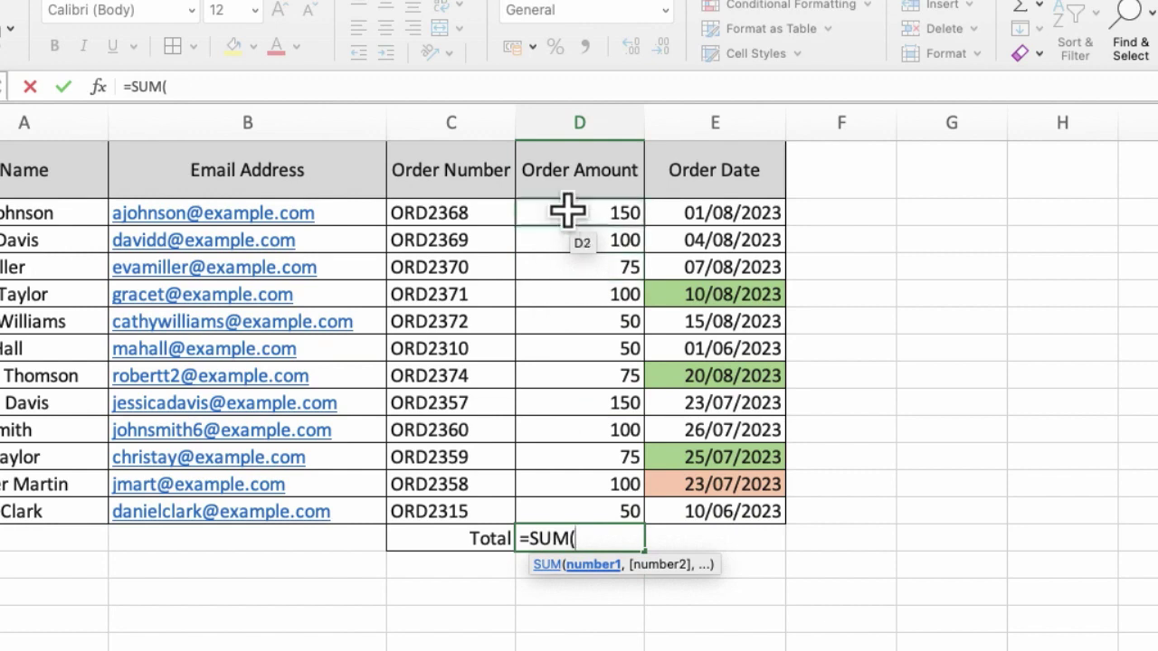
left_click_drag(568, 211, 576, 514)
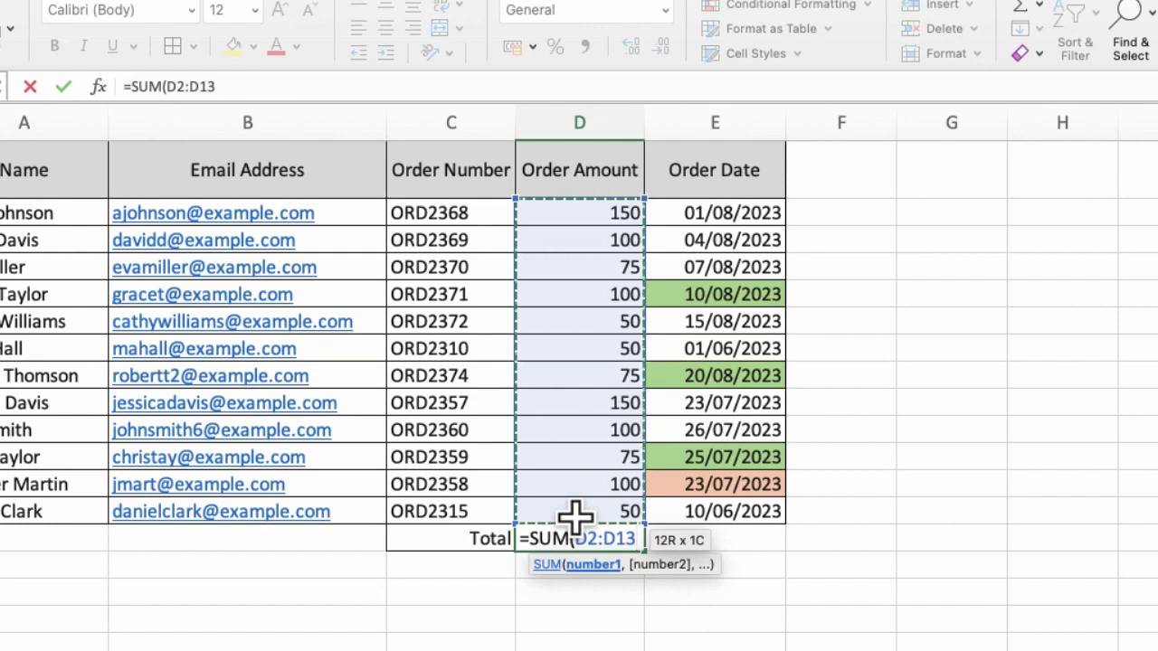
type(")")
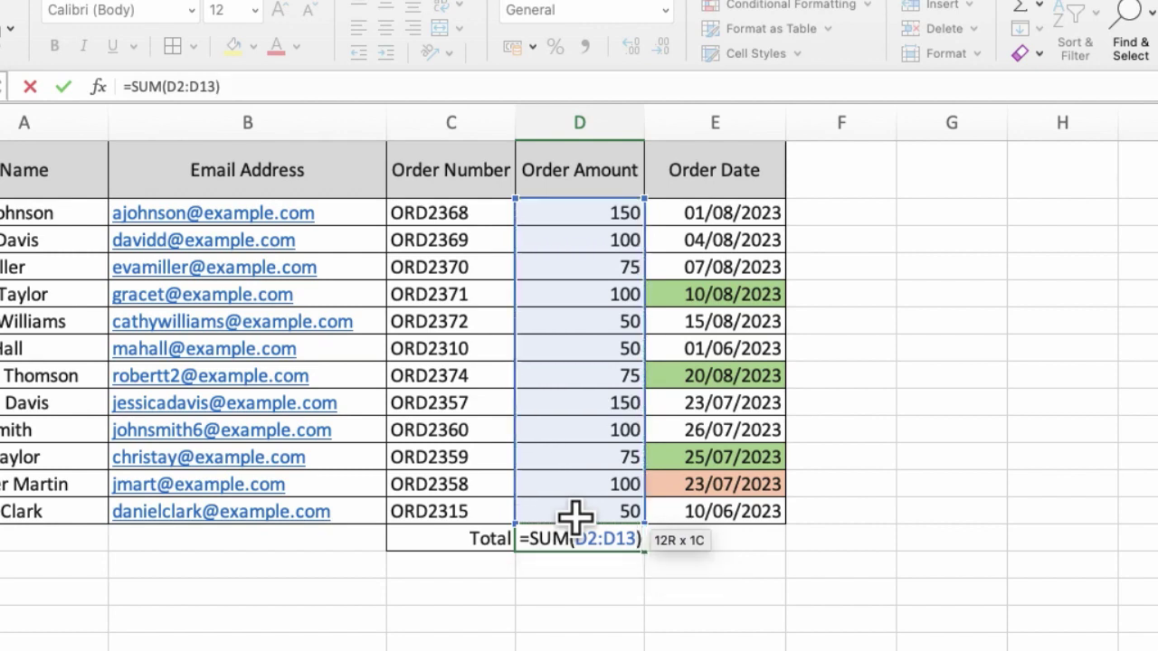
key("Return")
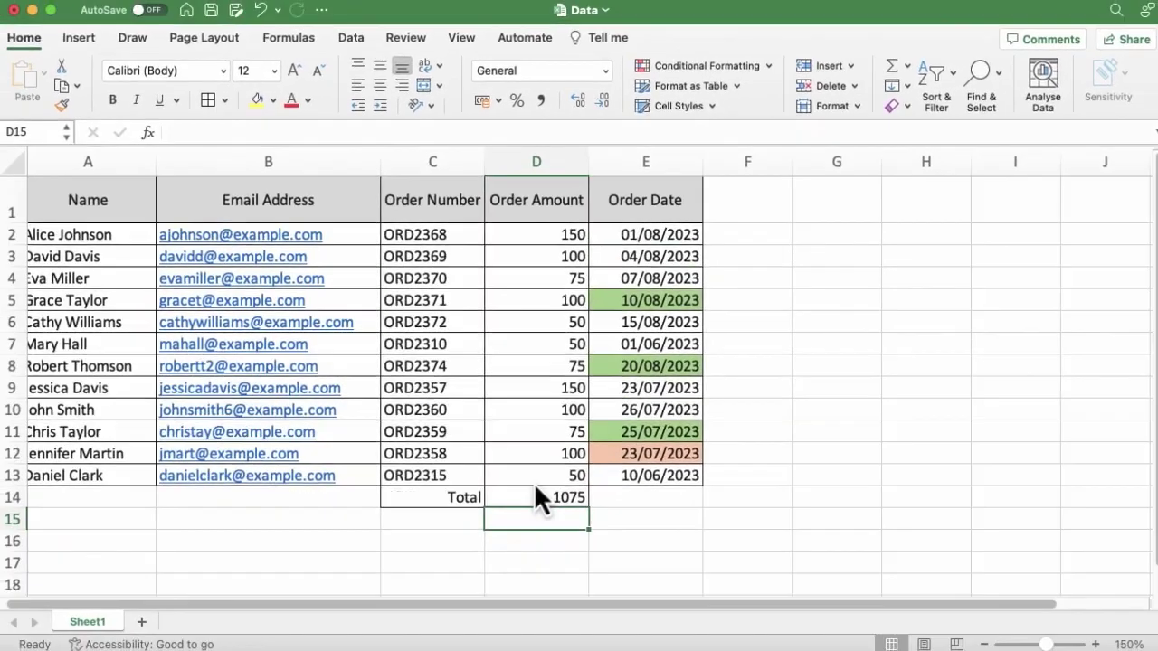
left_click(579, 526)
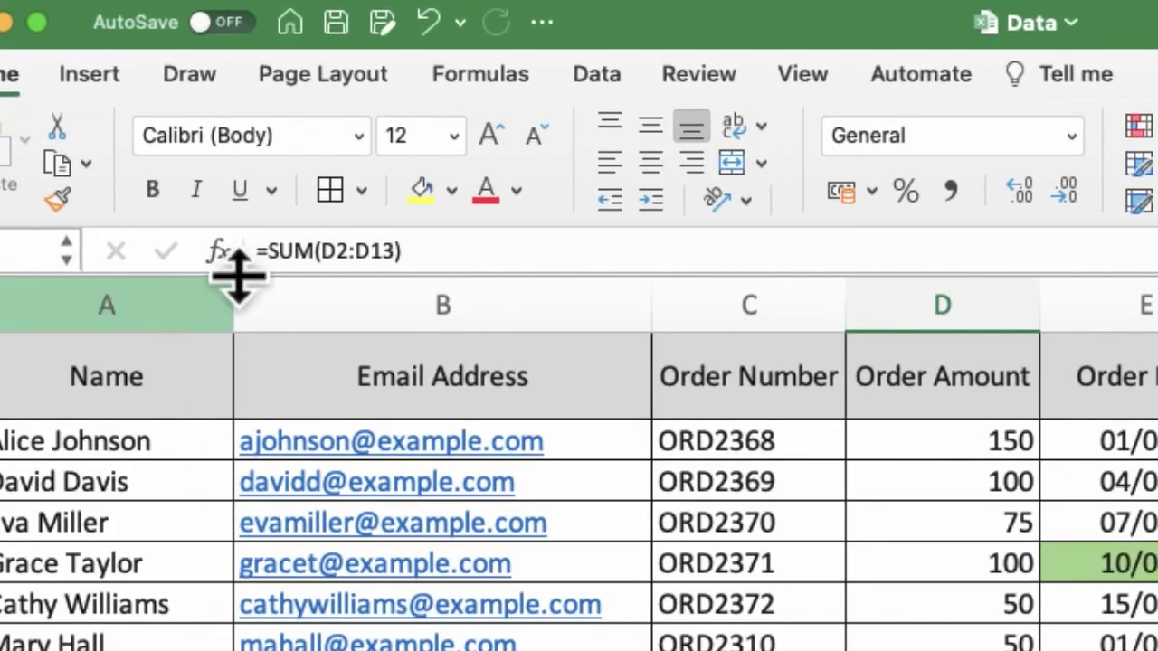
left_click(383, 248)
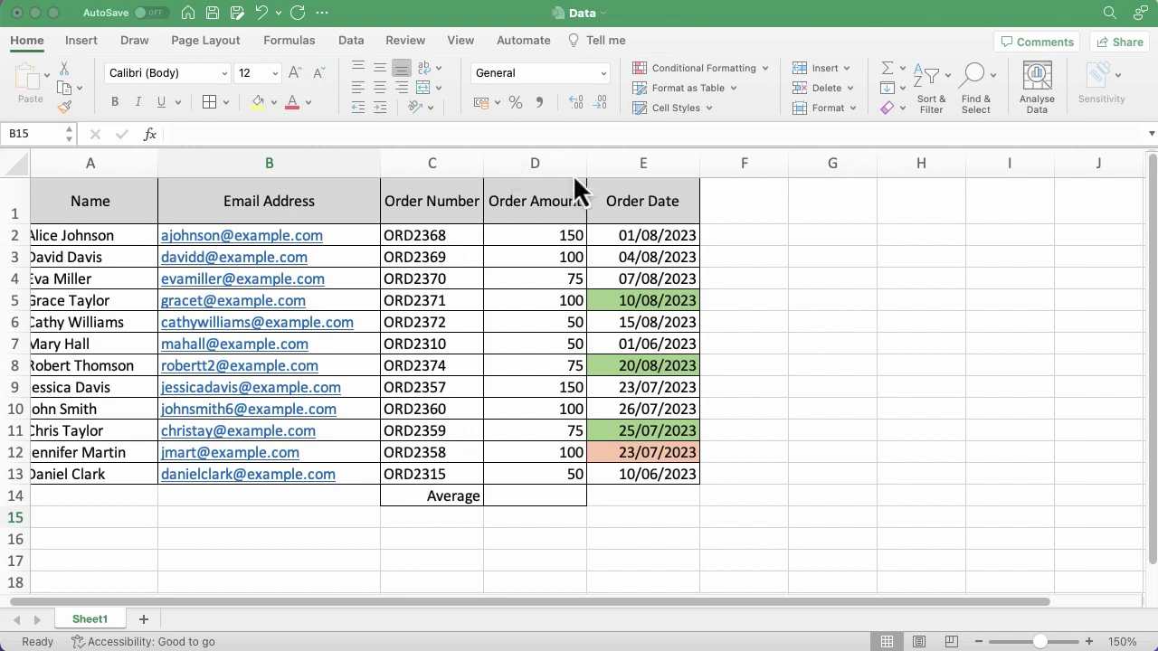
left_click(296, 42)
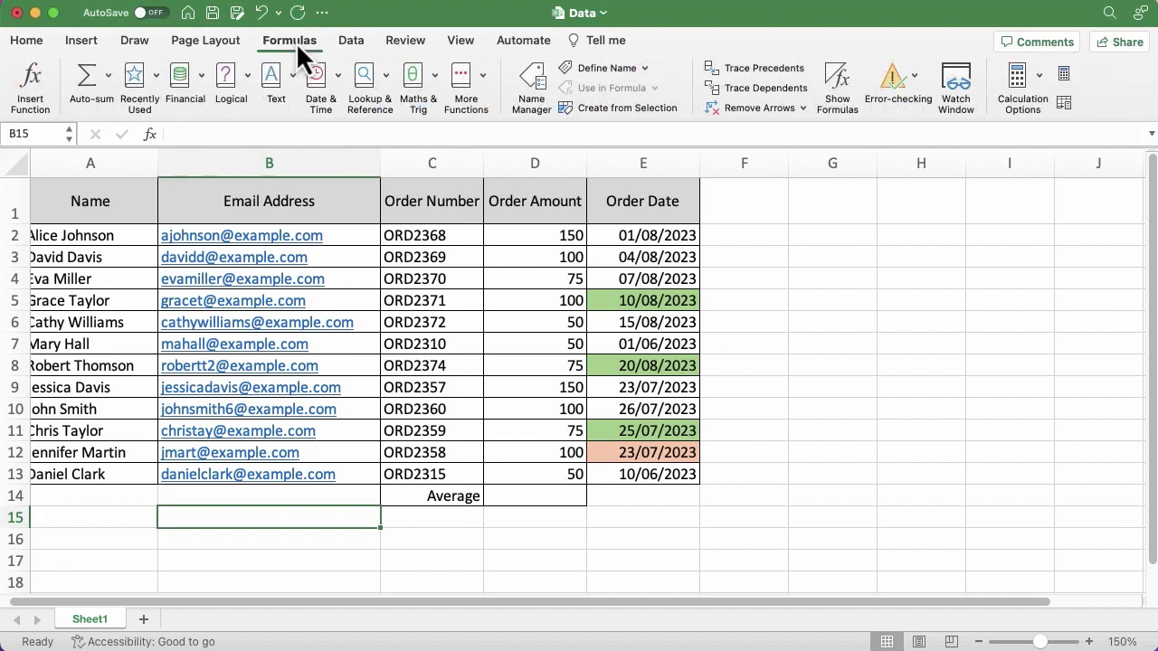
left_click(40, 42)
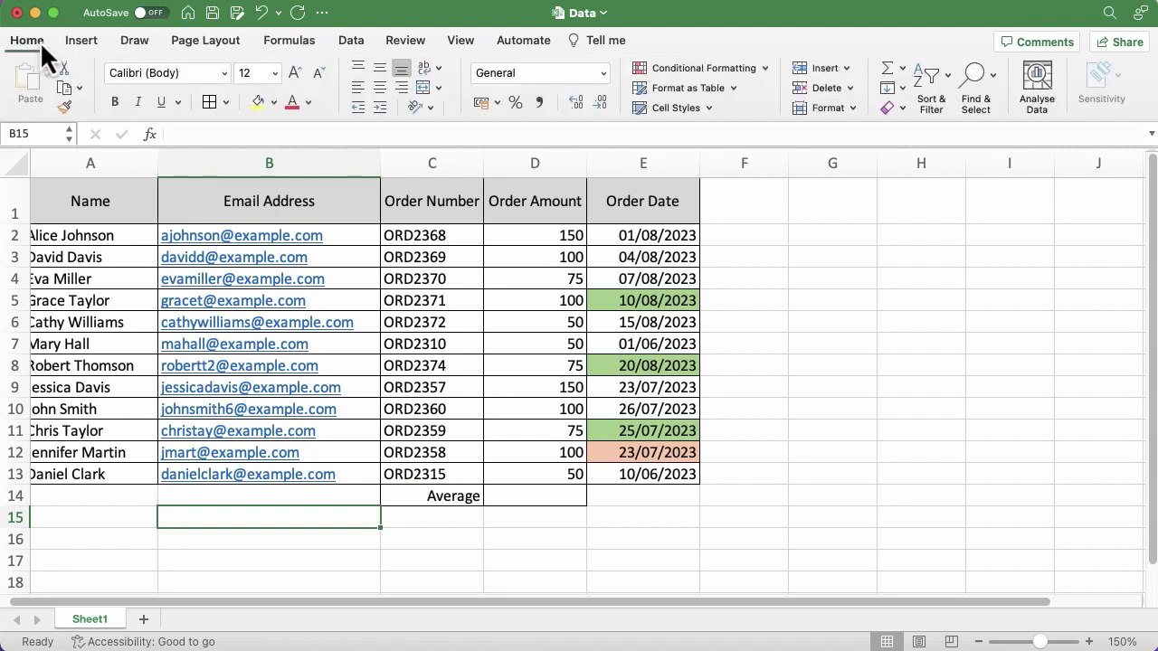
left_click(149, 136)
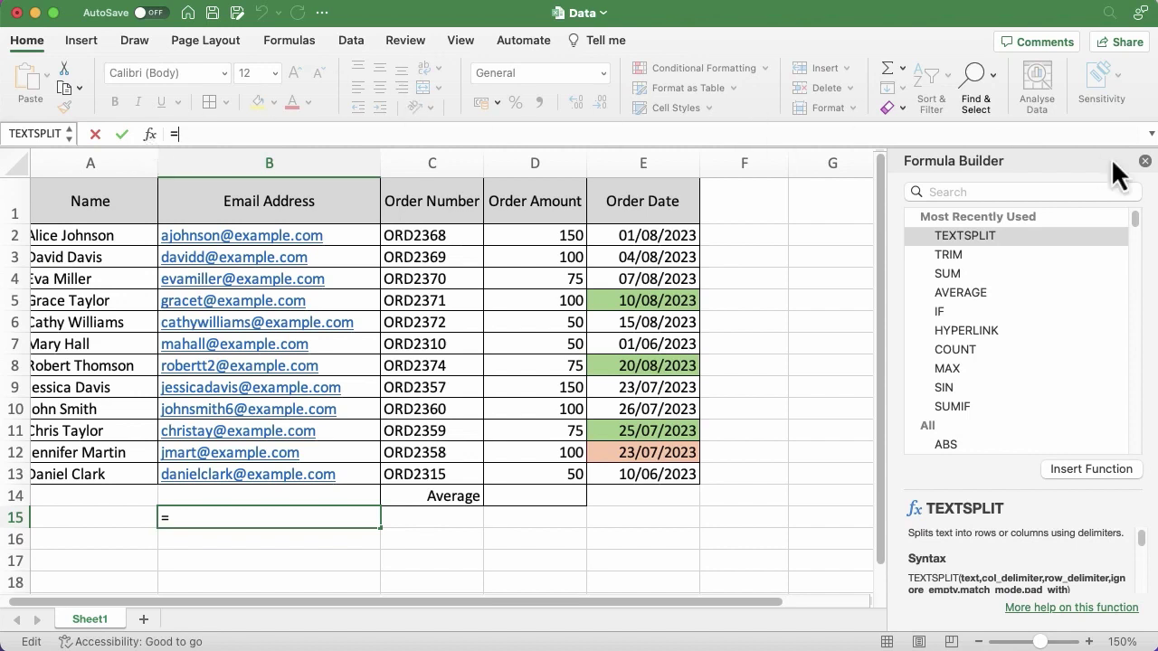
left_click(1144, 161)
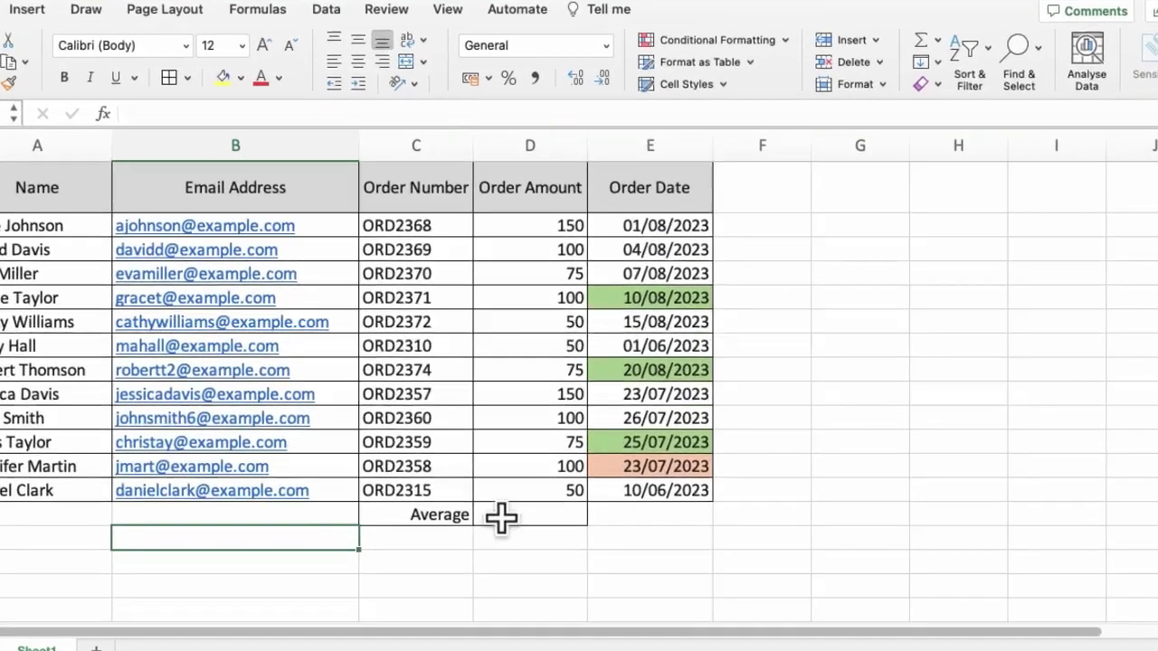
Enter =AVERAGE(D2:D13) in cell D14 beside the Average label to average the order amounts
left_click(509, 498)
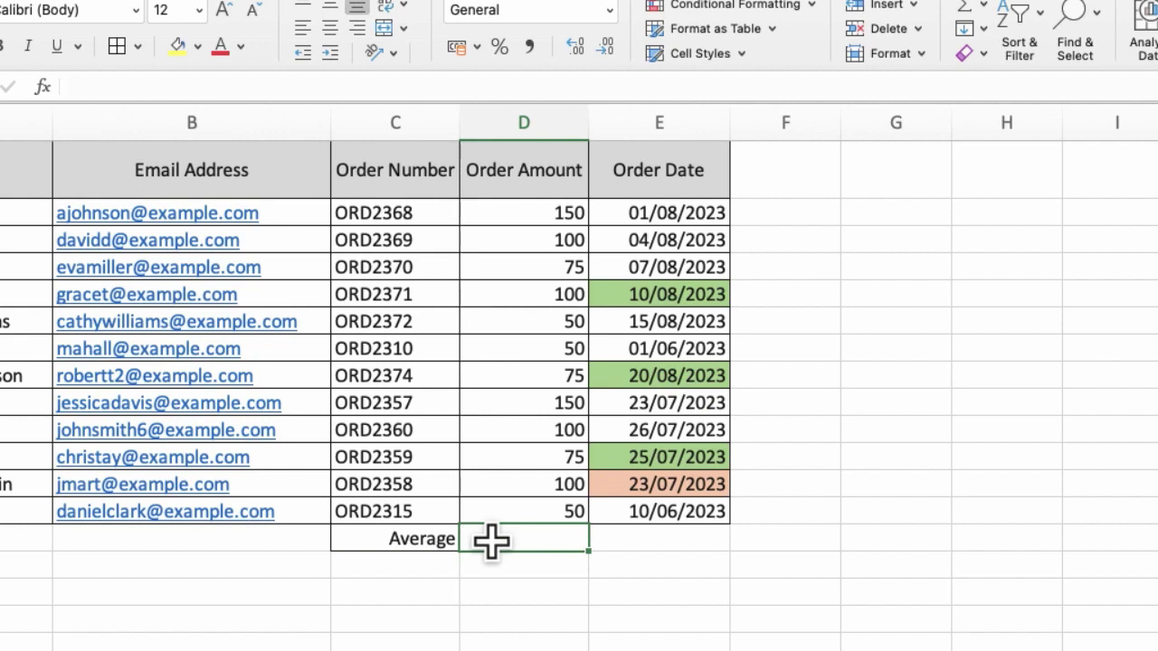
type("=")
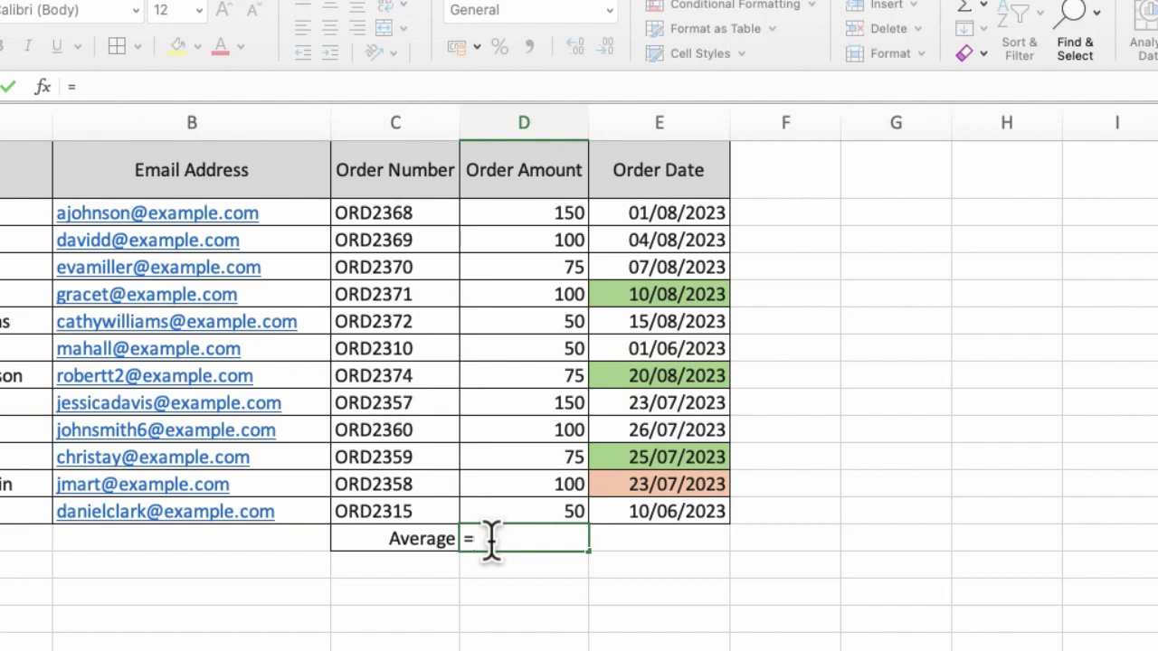
type("aver")
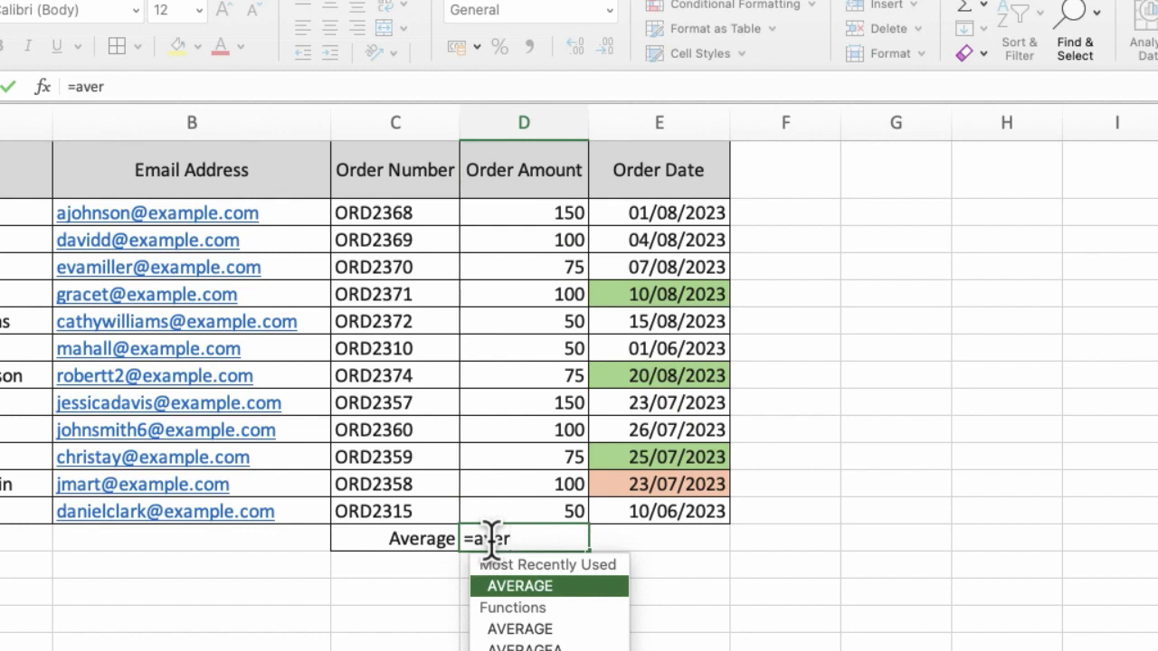
key("Tab")
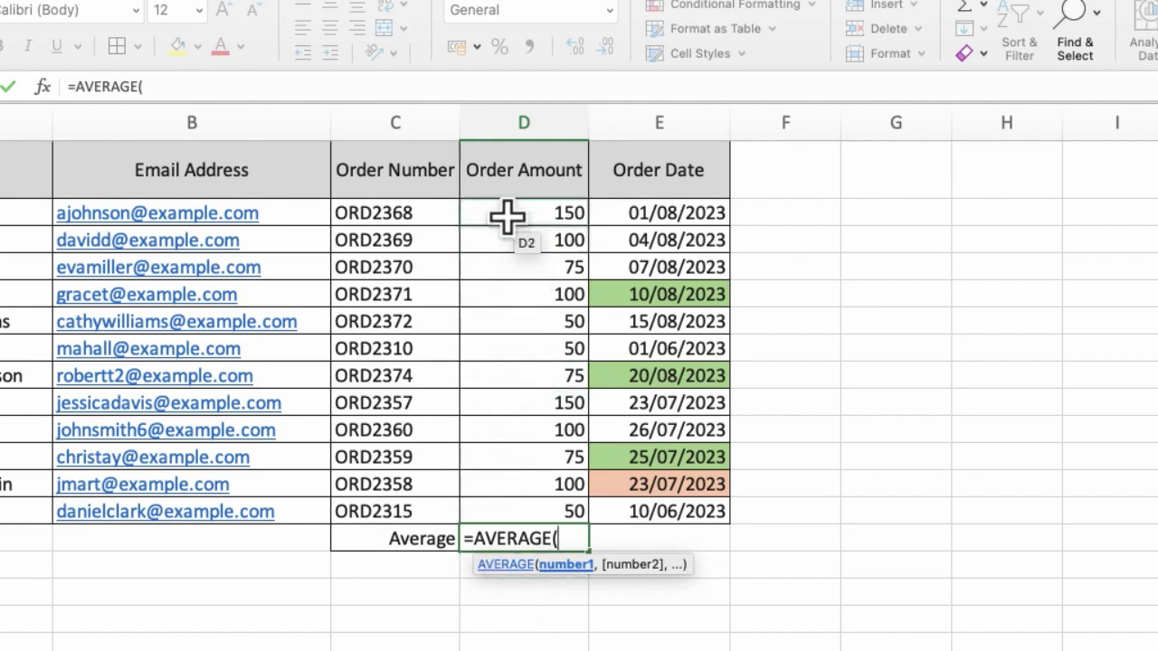
left_click_drag(506, 215, 509, 518)
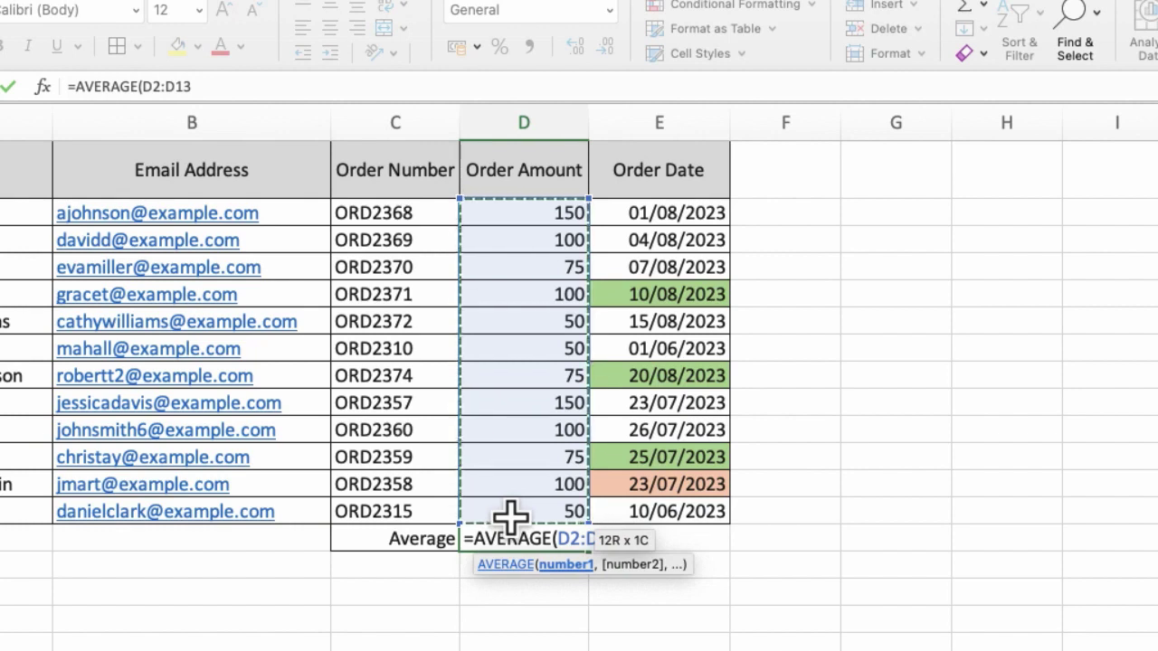
type(")")
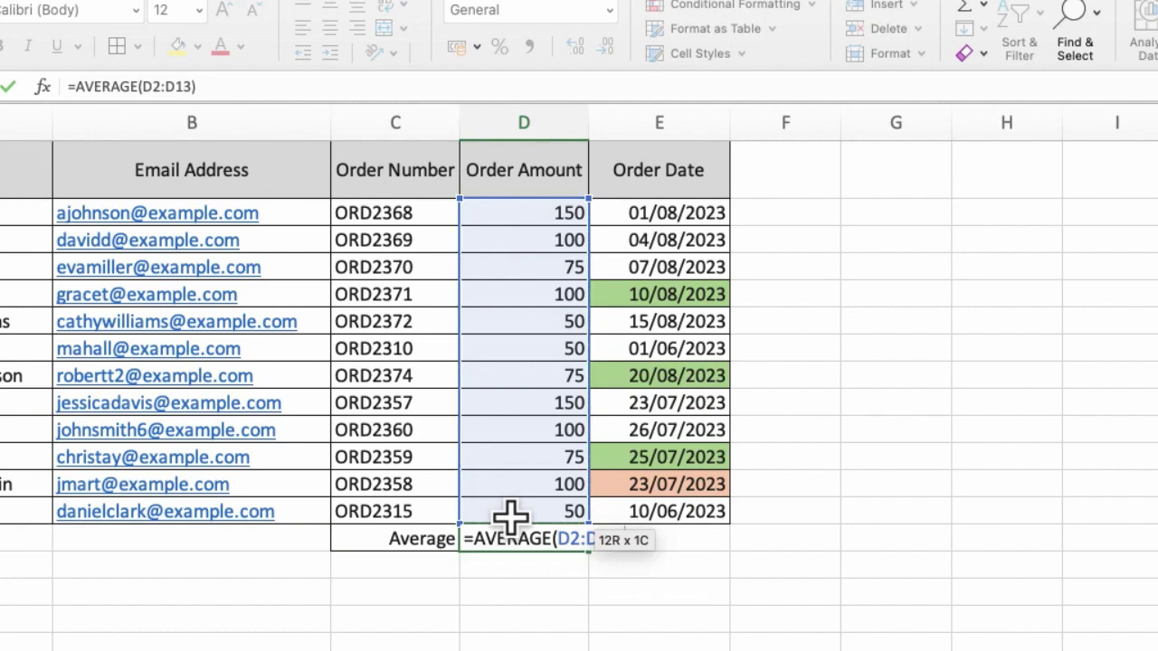
key("Return")
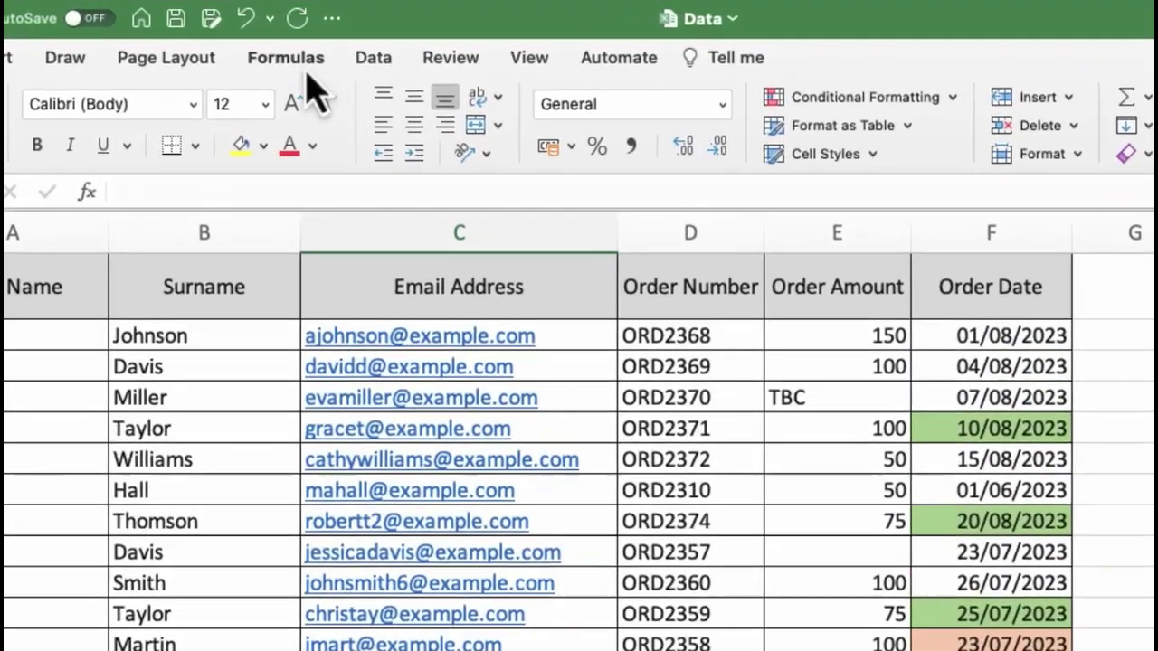
left_click(302, 49)
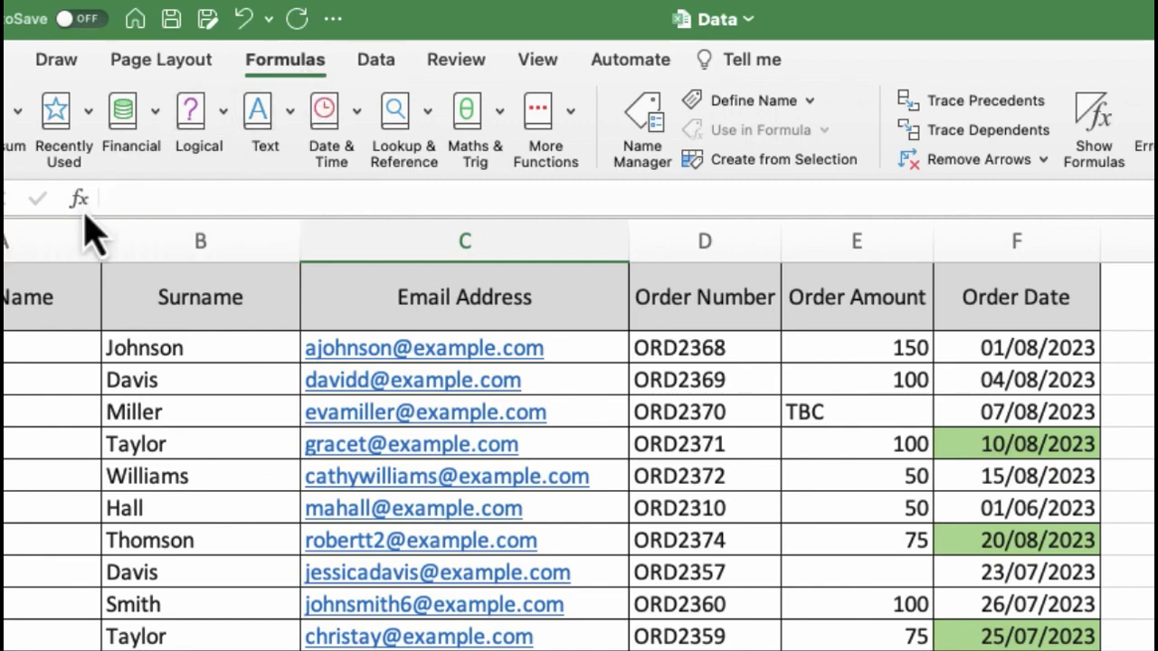
type("=")
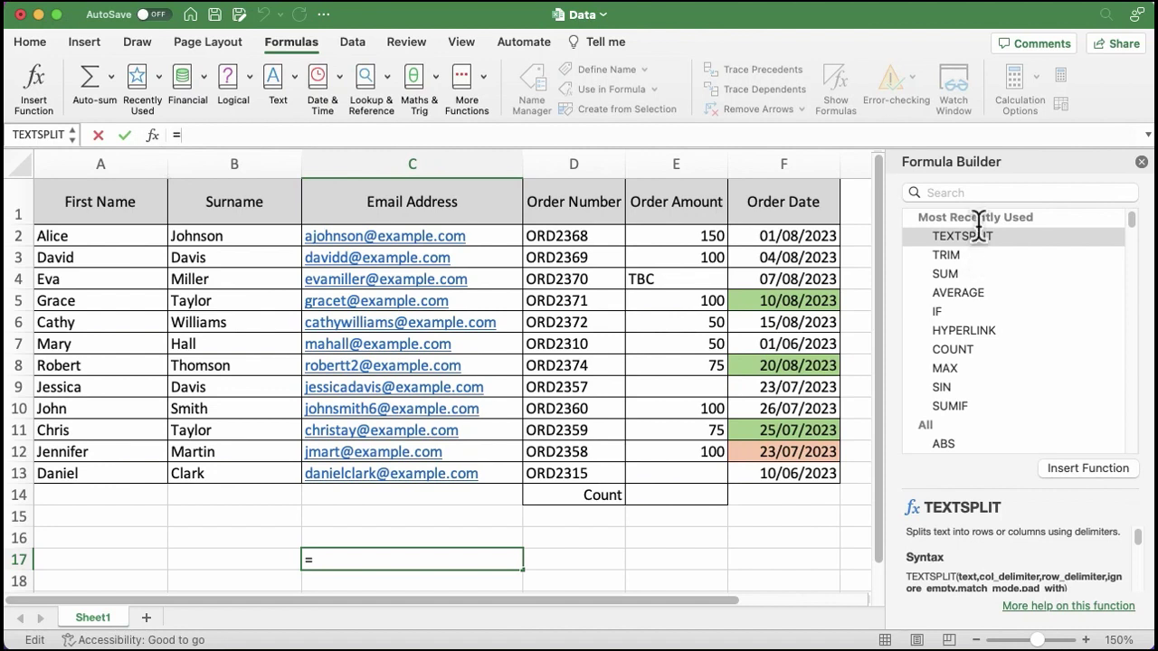
left_click(1141, 162)
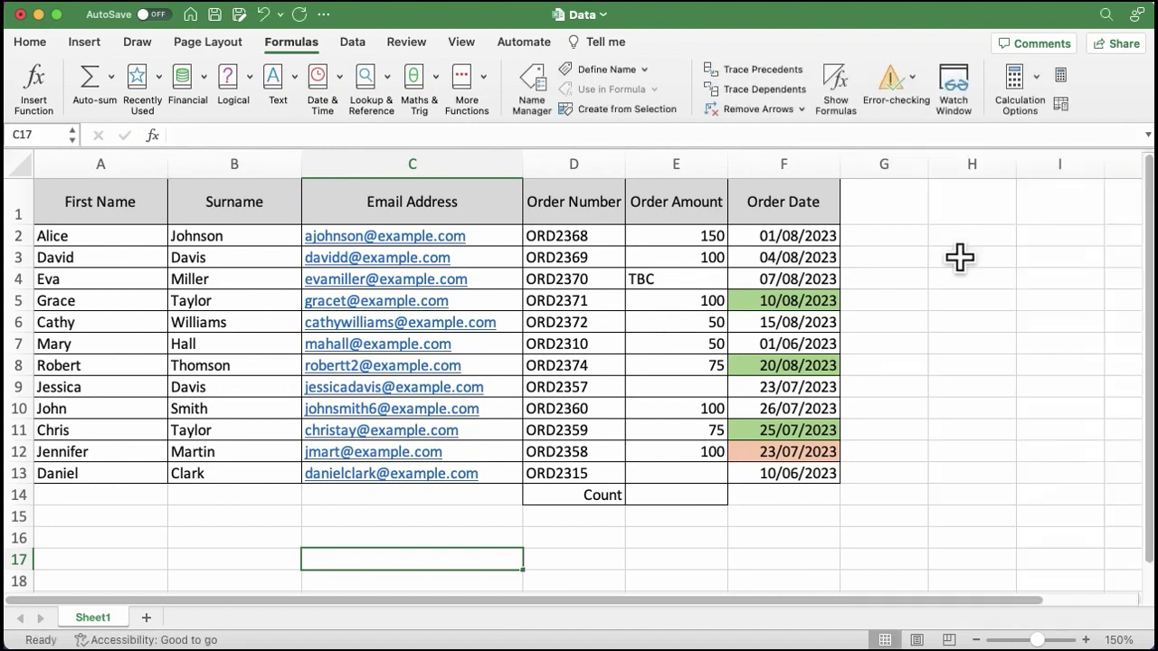
Enter =COUNT(E2:E13) in cell E14 beside the Count label to count the numeric order amounts
left_click(694, 491)
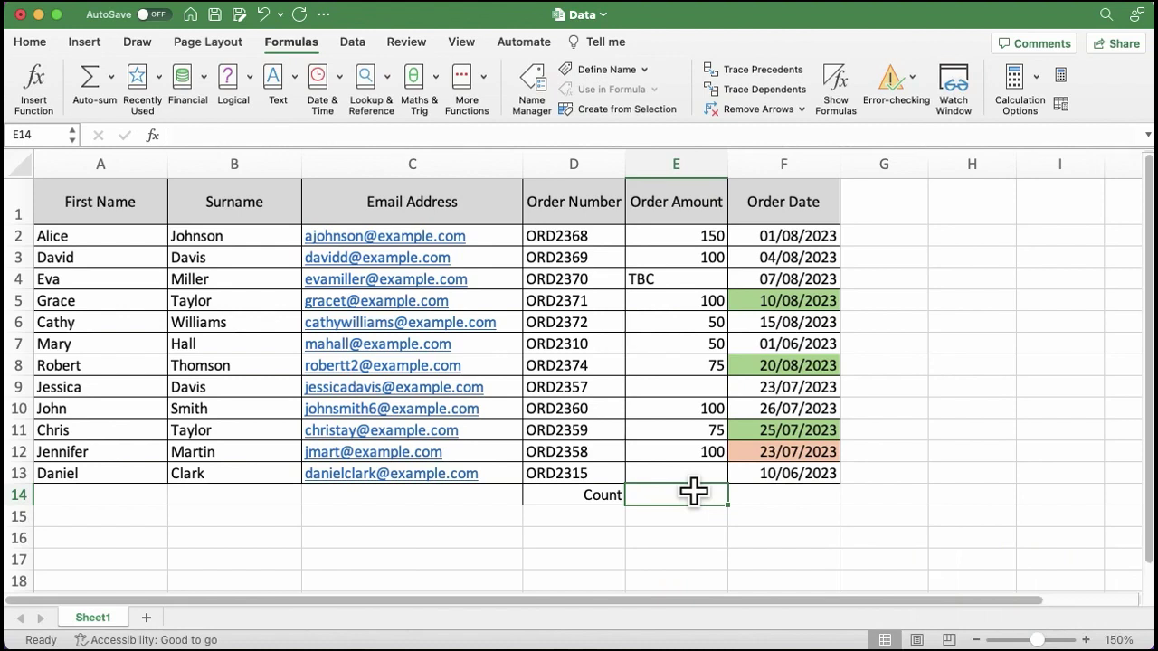
type("=")
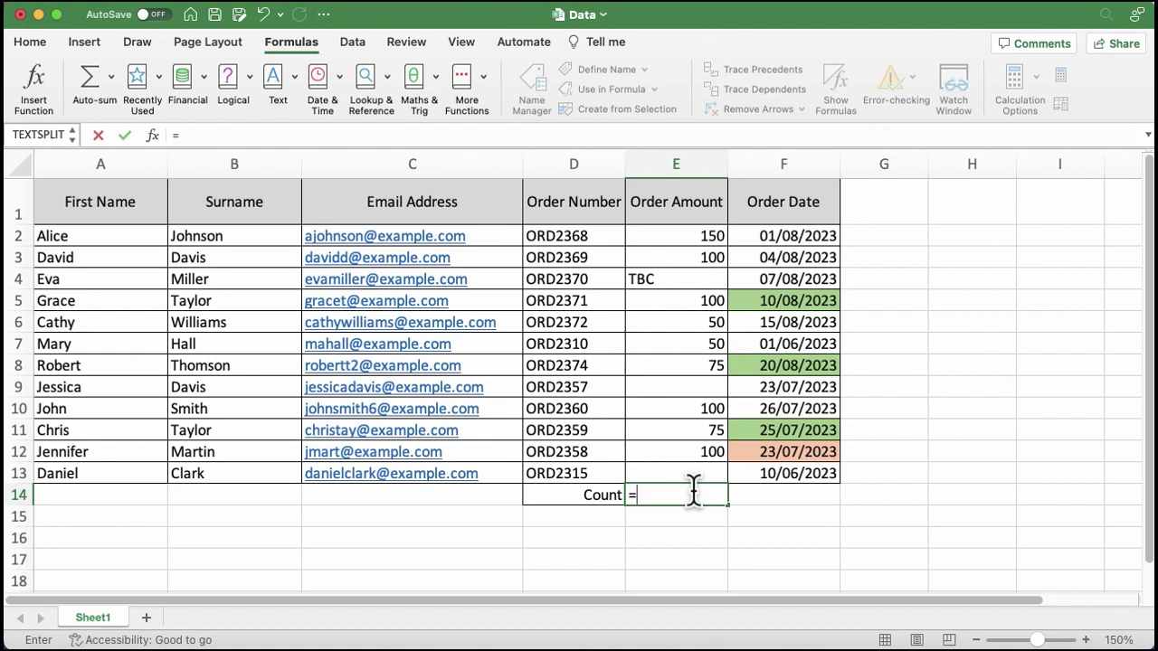
type("c")
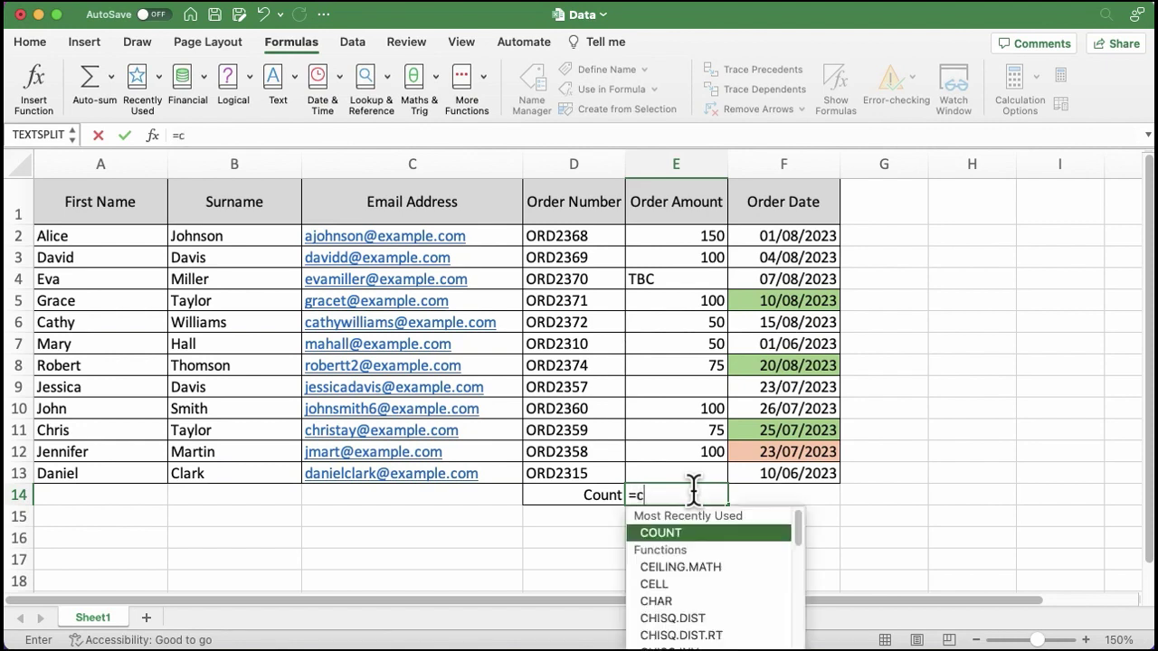
type("ou")
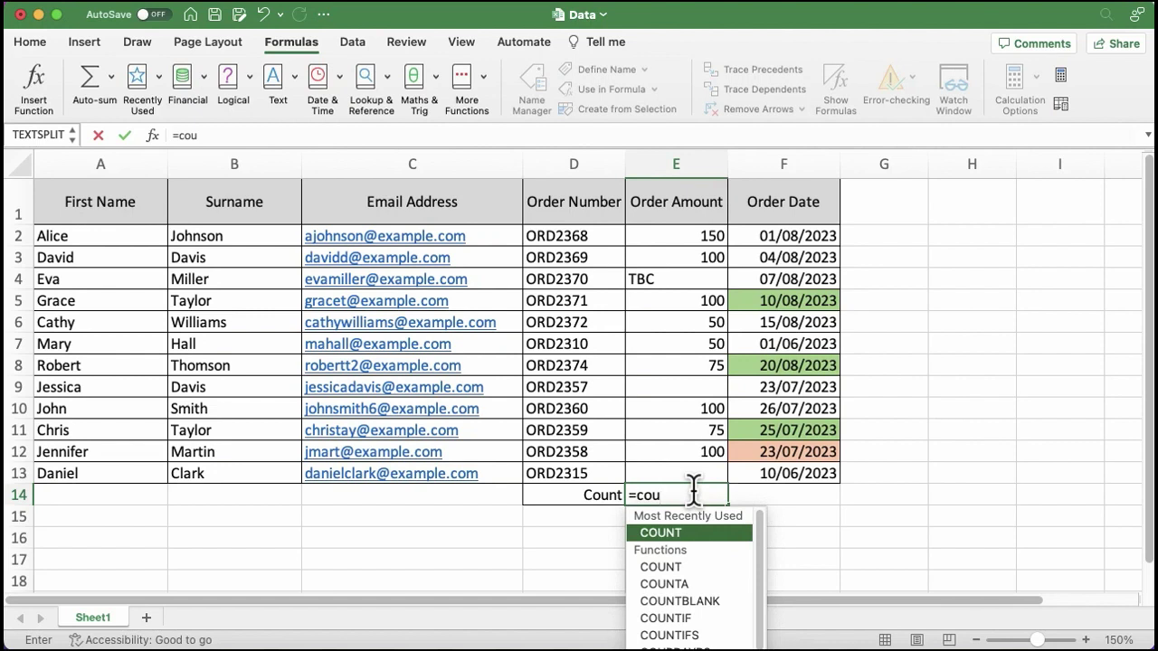
double_click(678, 533)
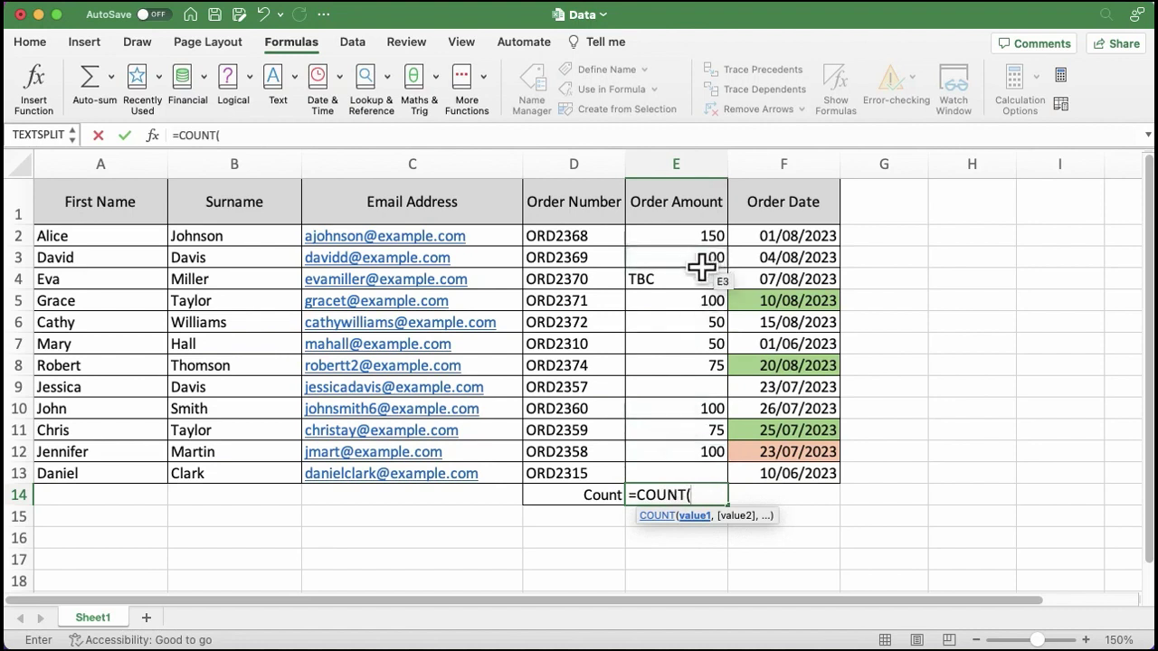
left_click_drag(700, 237, 677, 468)
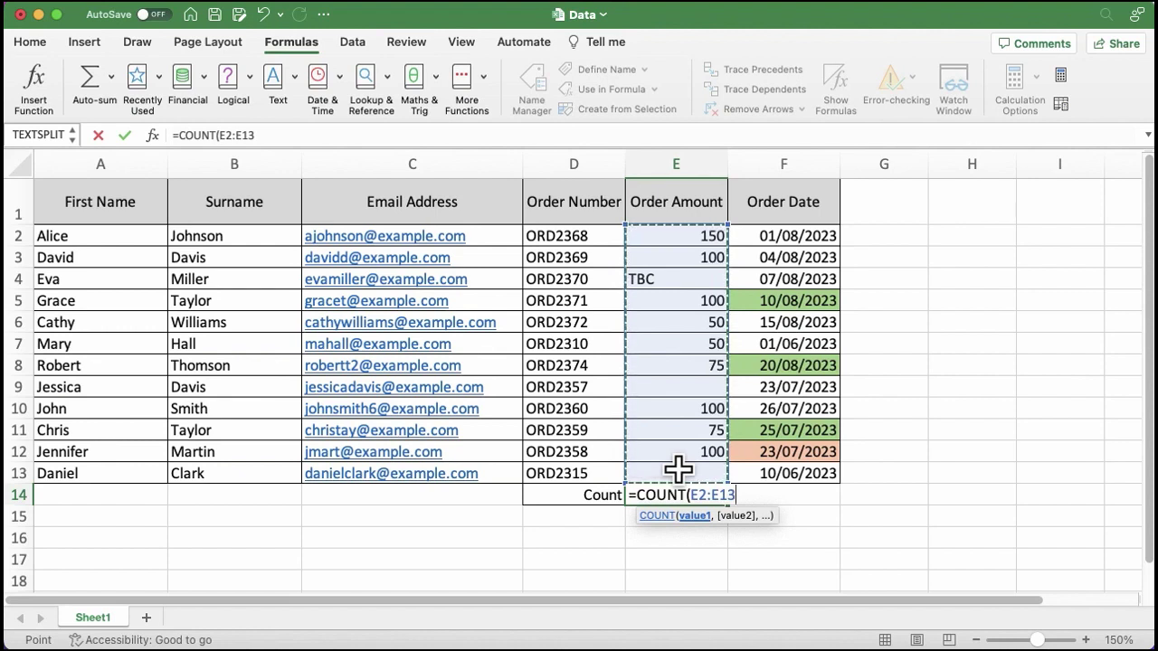
type(")")
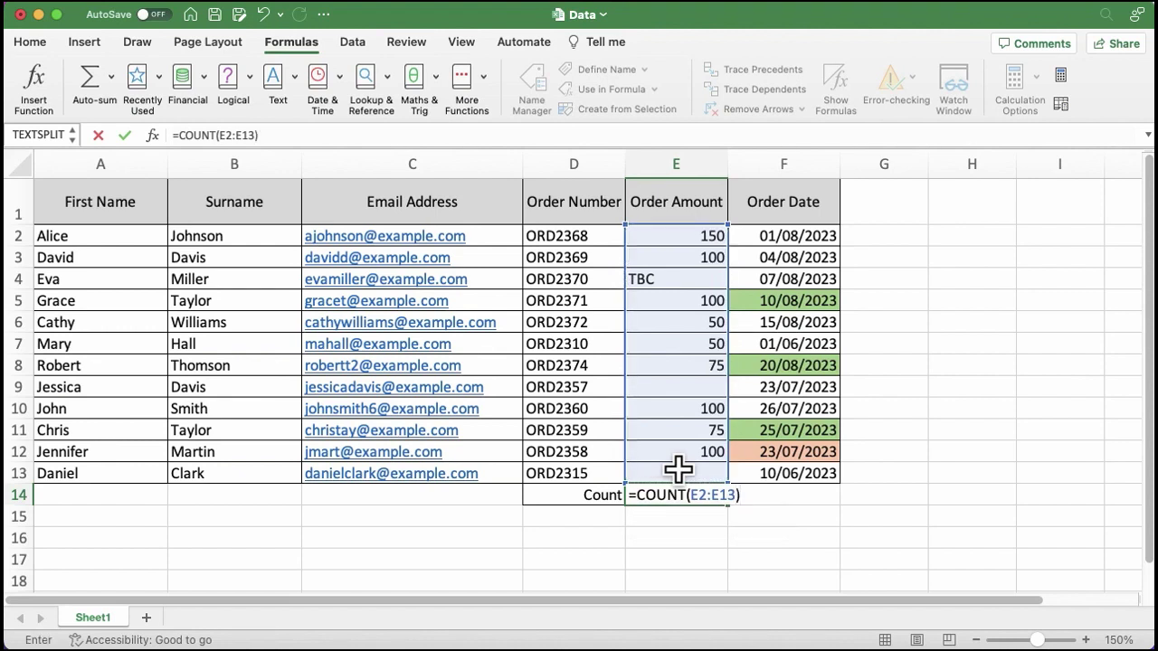
key("Return")
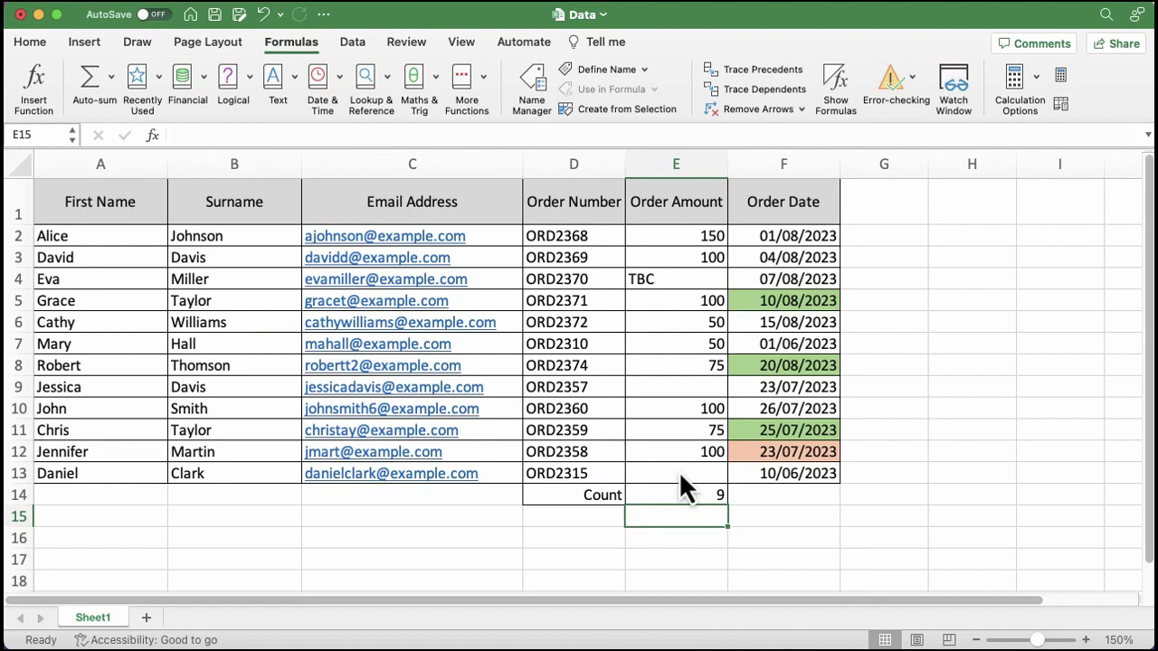
Undo the COUNT formula in cell E14 and enter =COUNTA(E2:E13) there to count all non-empty order amounts
key("Up")
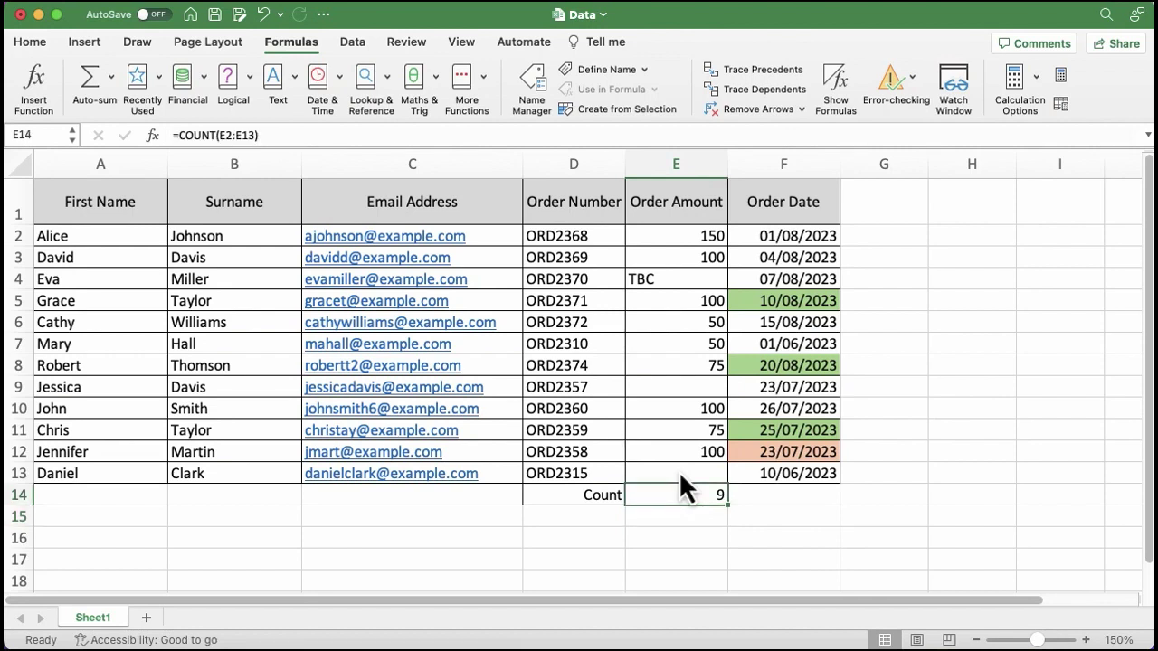
key("super+z")
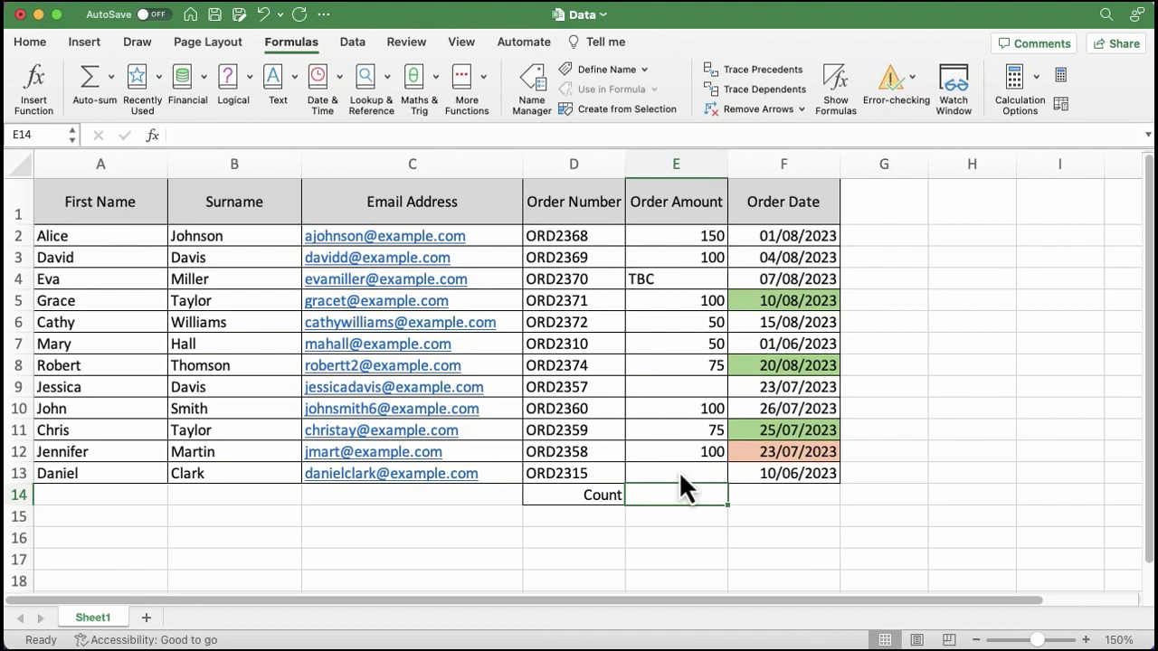
type("=")
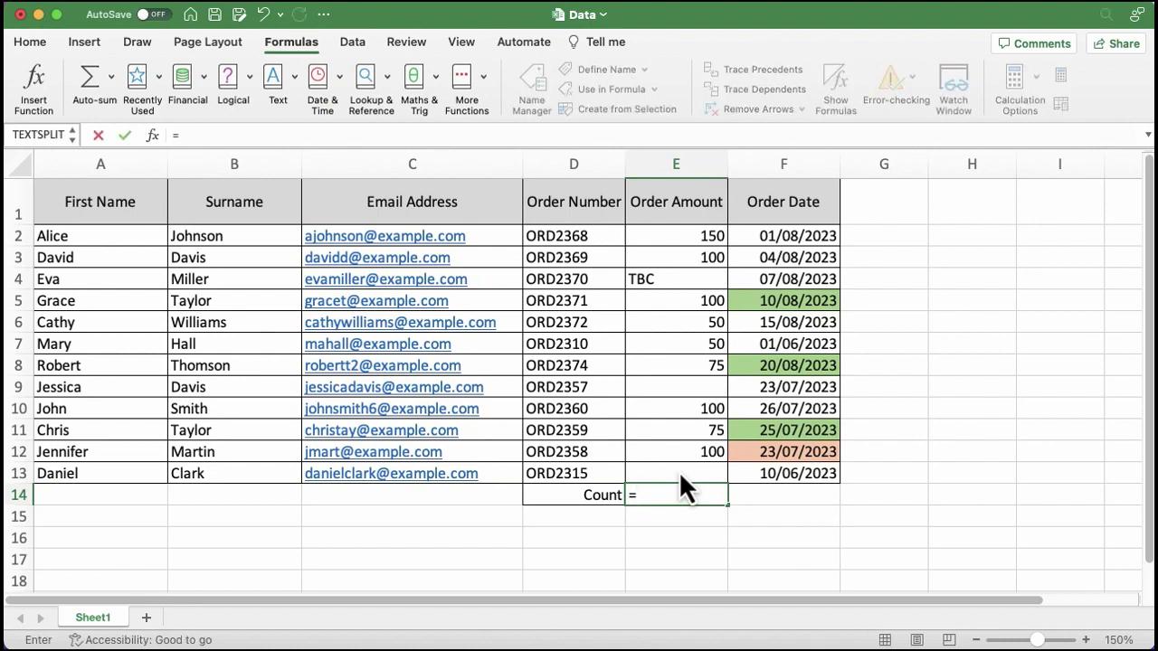
type("coun")
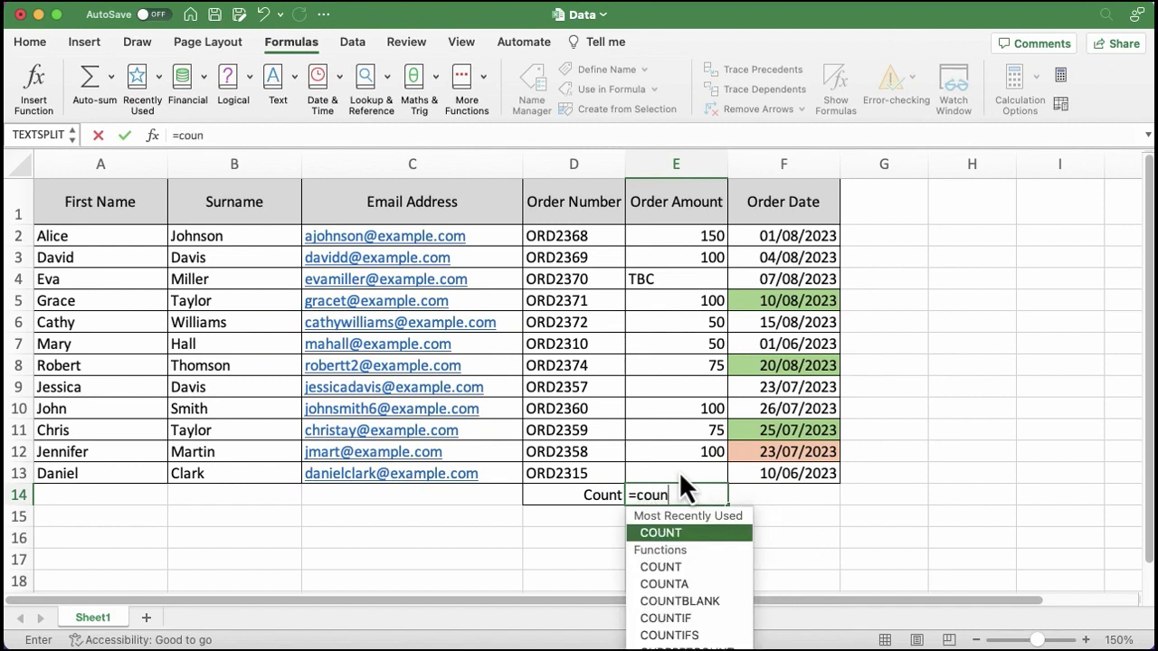
double_click(700, 585)
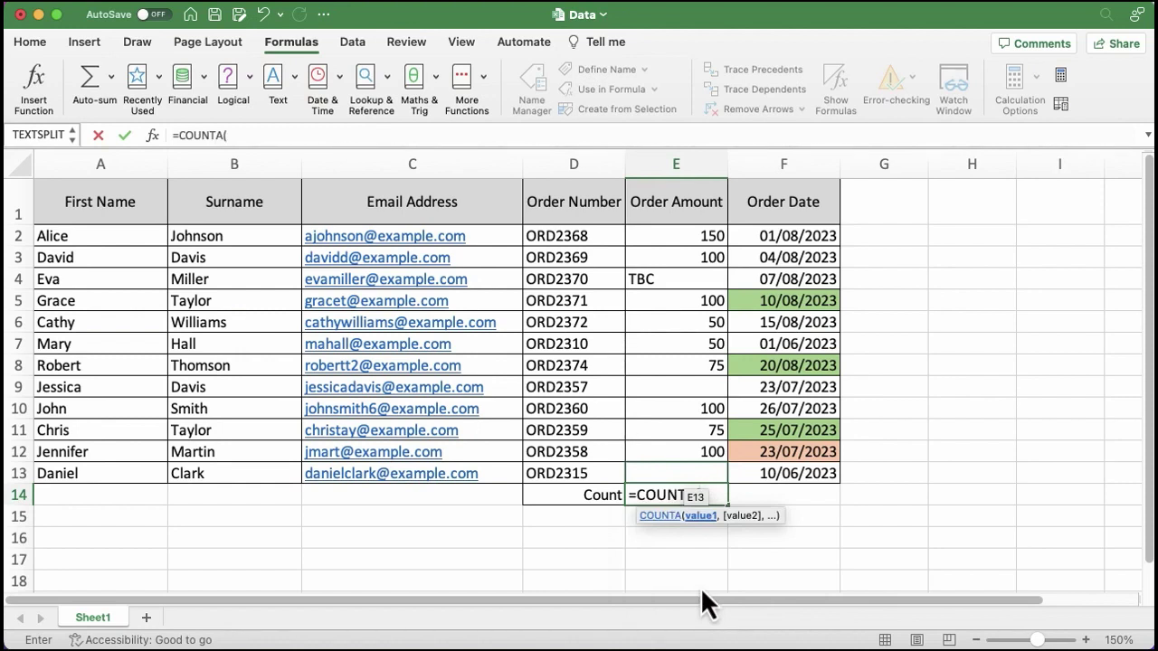
left_click_drag(693, 237, 673, 468)
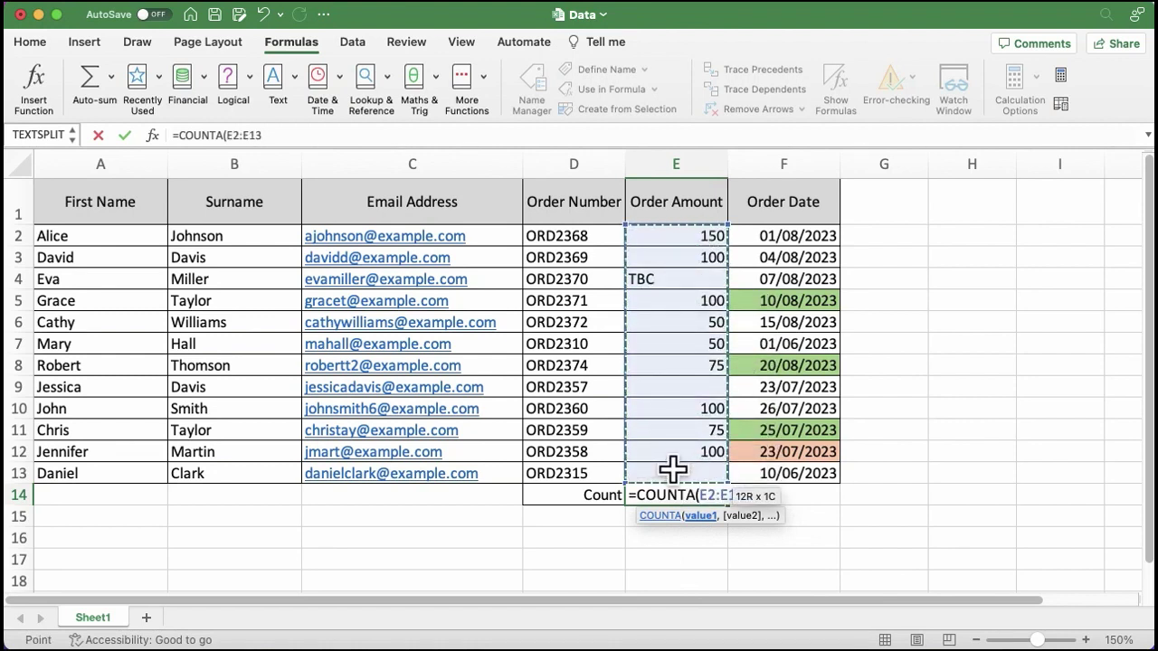
type(")")
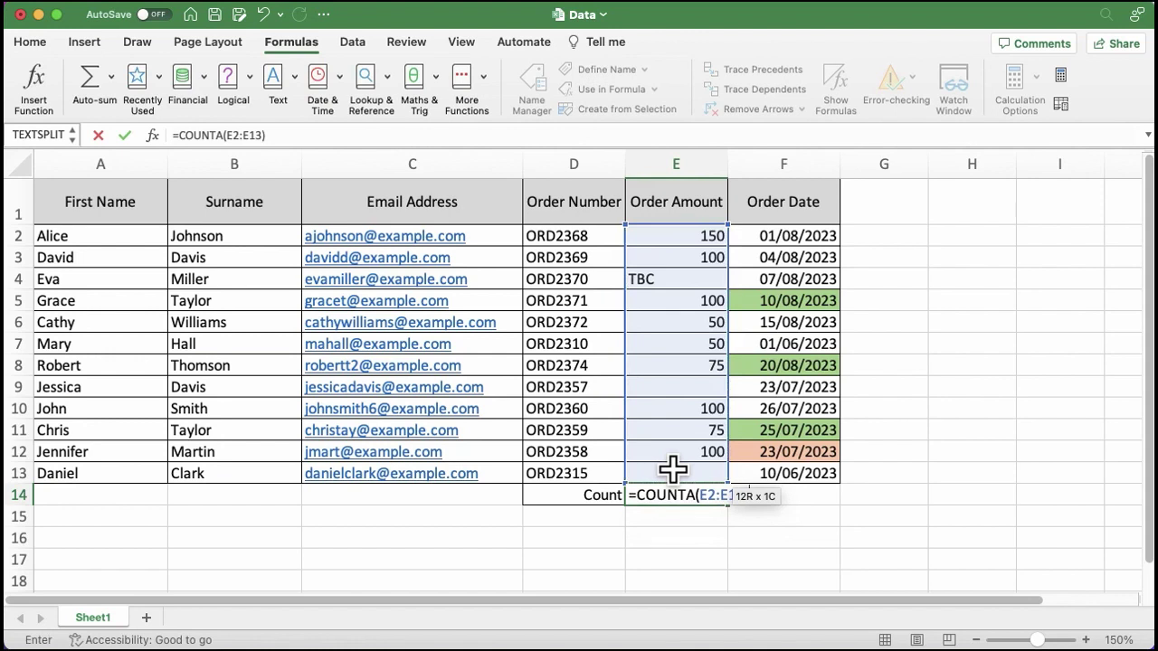
key("Return")
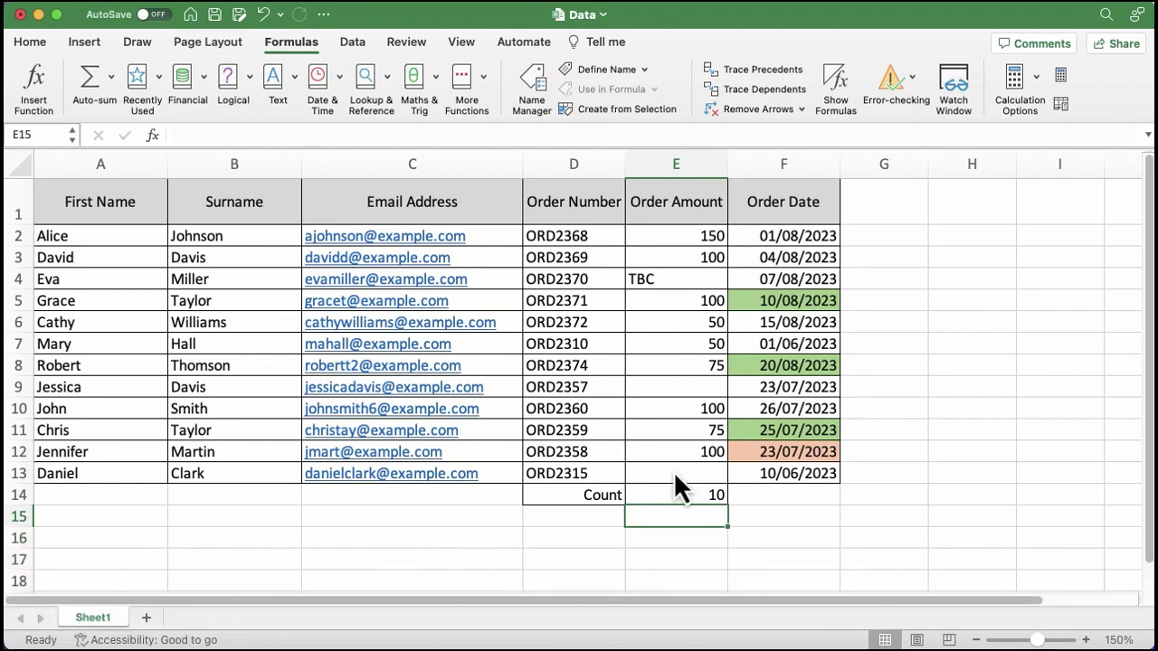
Clear cell E14 and enter =COUNTBLANK(E2:E13) there to count the blank order amounts
key("Up")
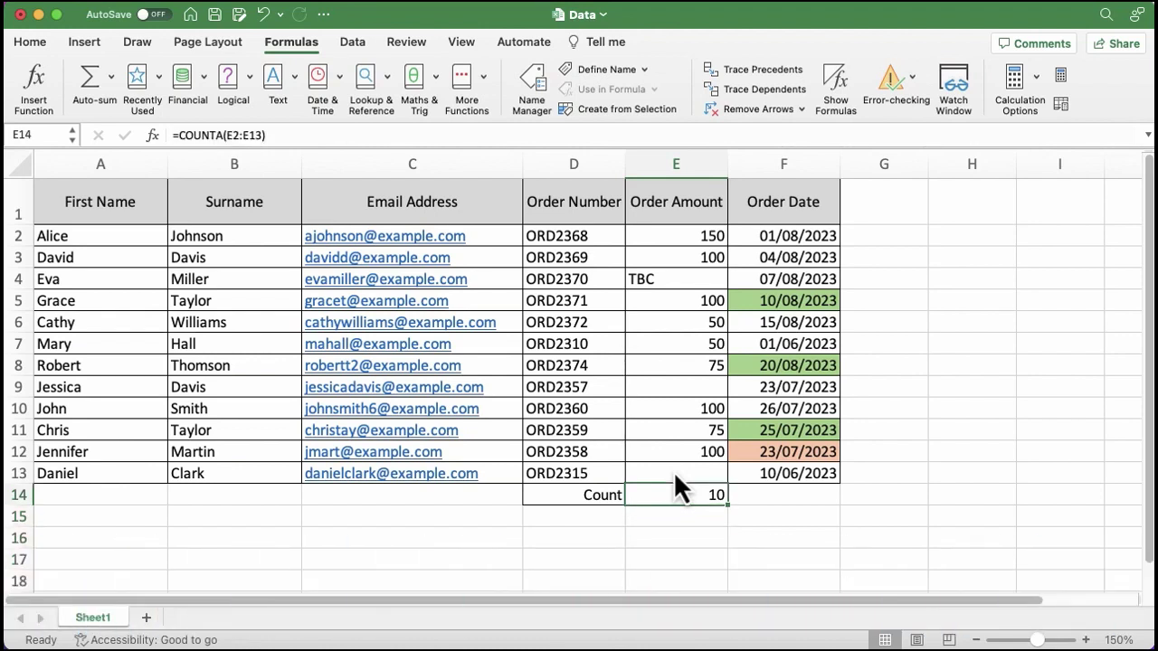
key("Delete")
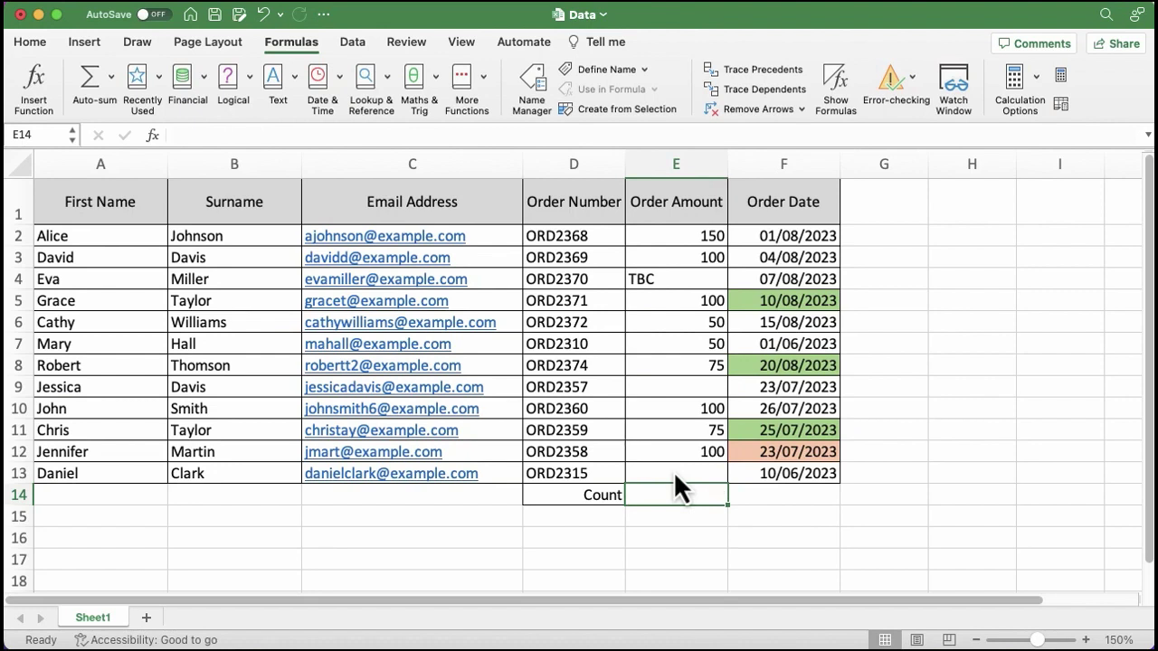
type("=")
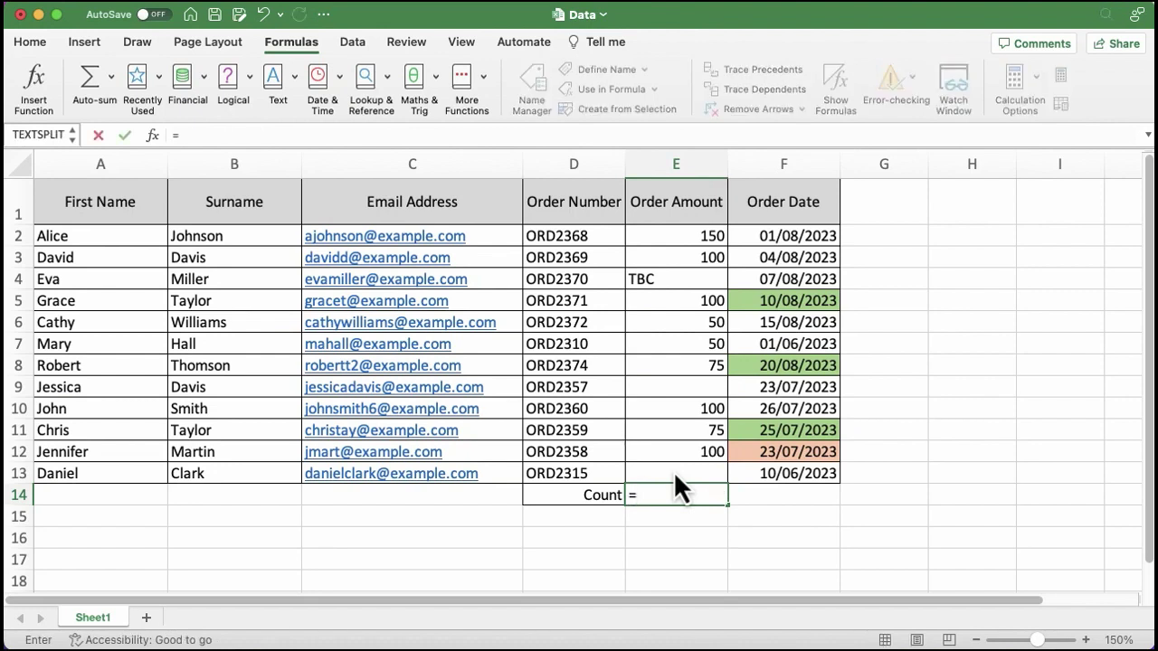
type("cou")
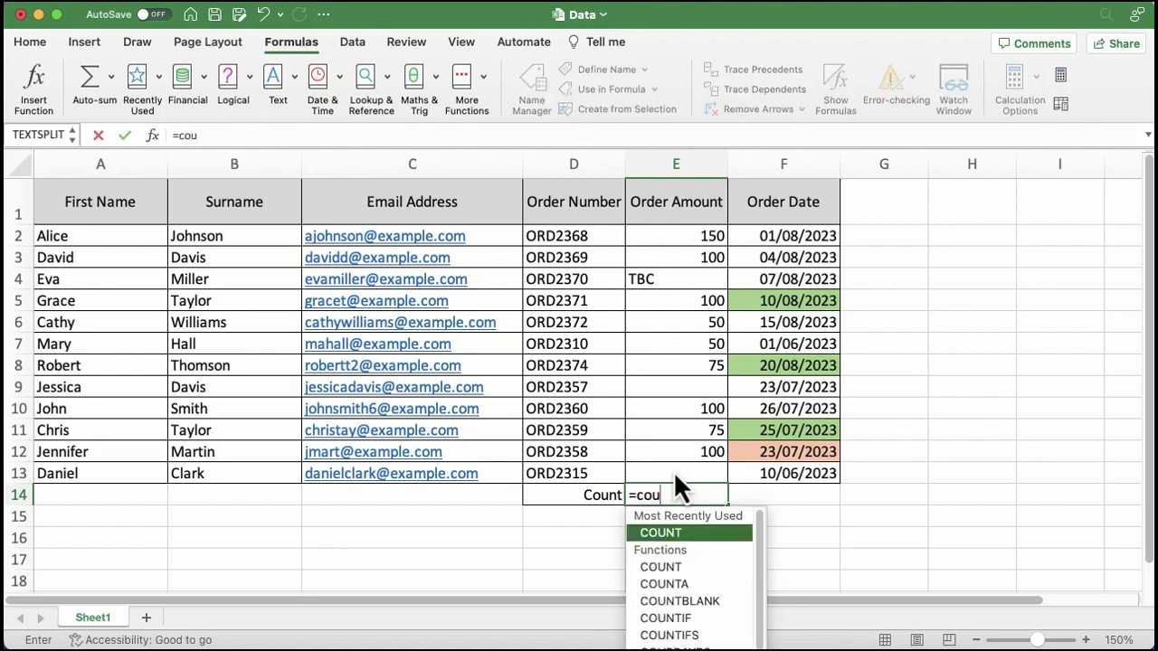
double_click(711, 601)
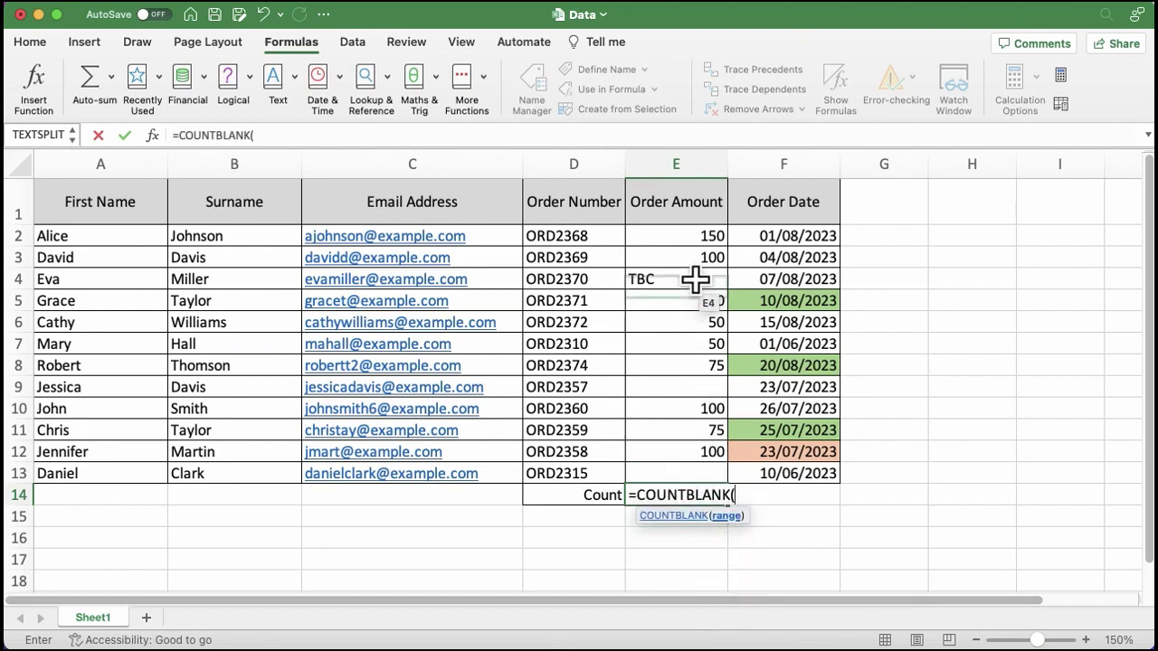
left_click(697, 241)
left_click_drag(697, 241, 675, 473)
type(")")
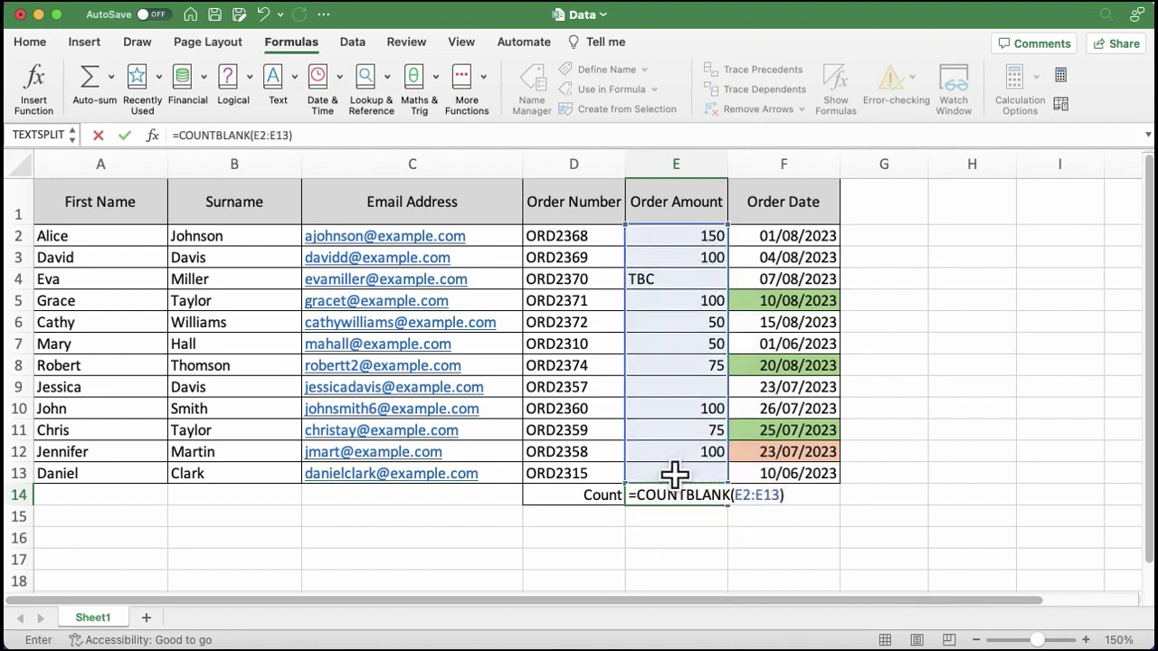
key("Return")
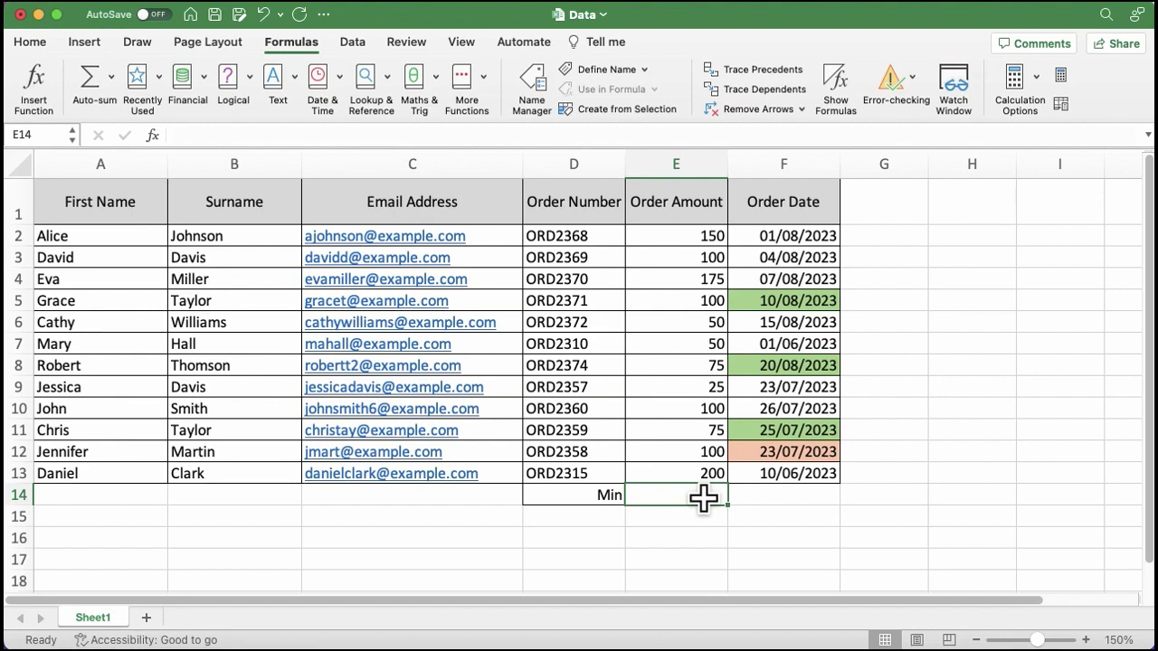
Enter =MIN(E2:E13) in cell E14 beside the Min label to find the lowest order amount
type("=")
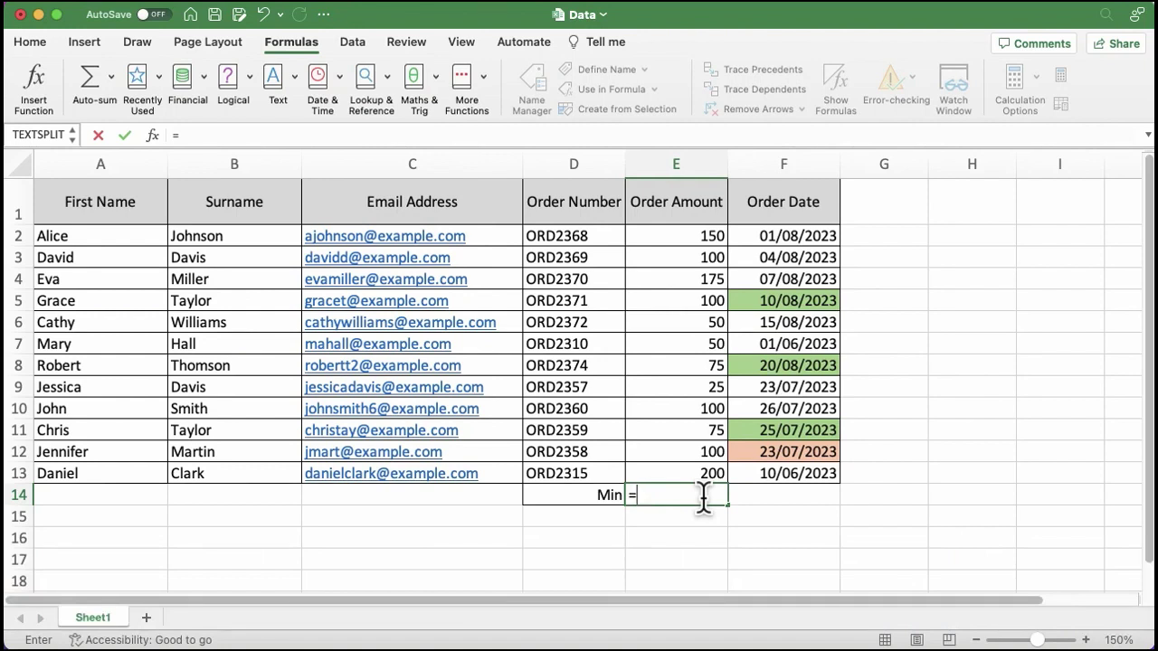
type("mi")
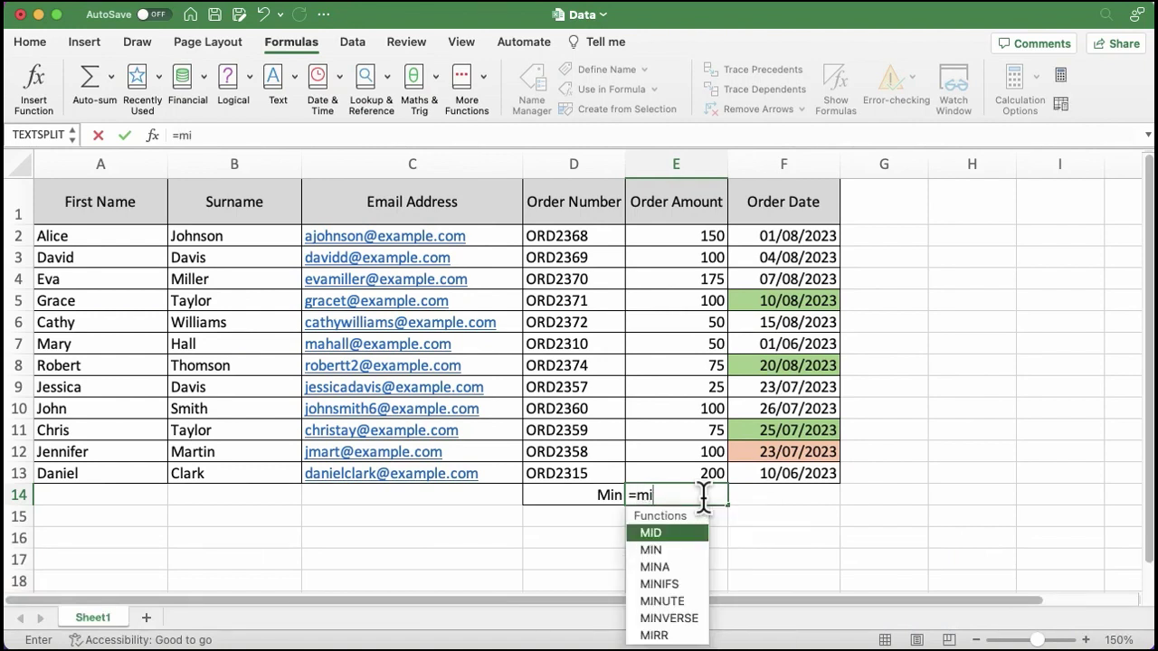
double_click(681, 550)
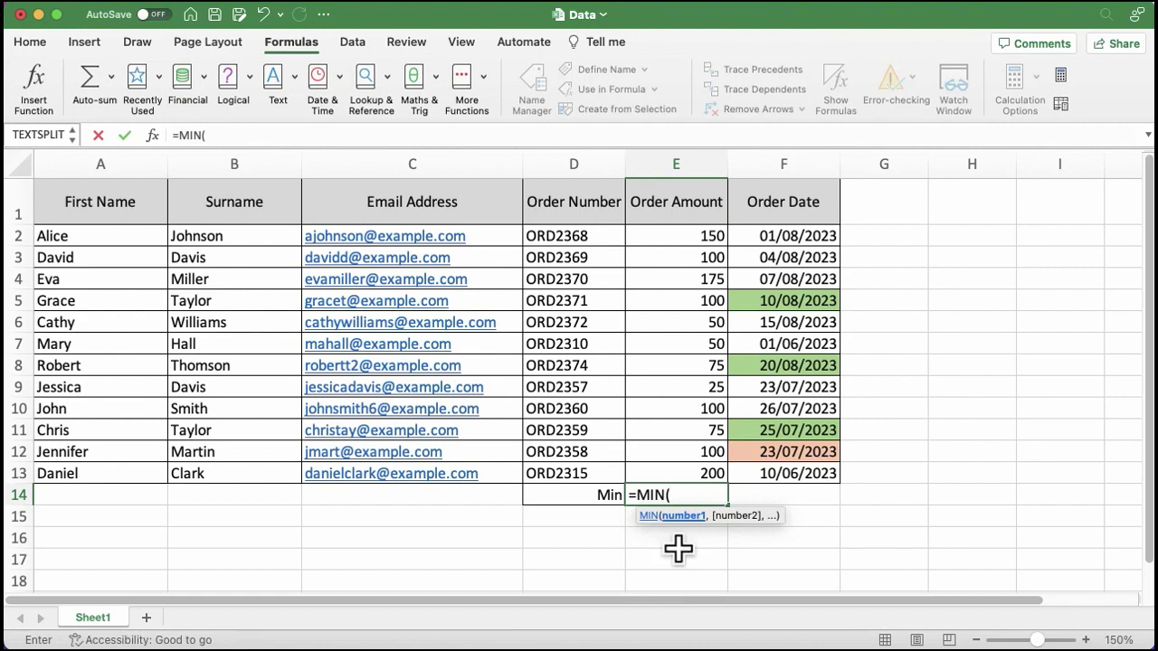
left_click(695, 232)
left_click_drag(694, 232, 679, 473)
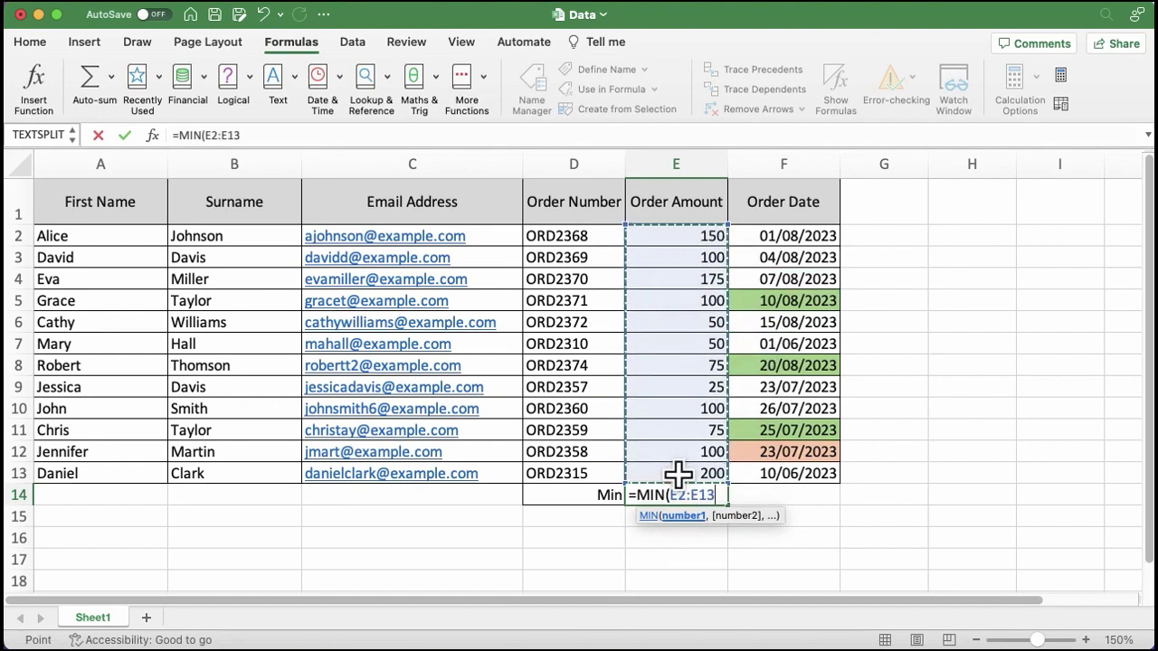
type(")")
key("Return")
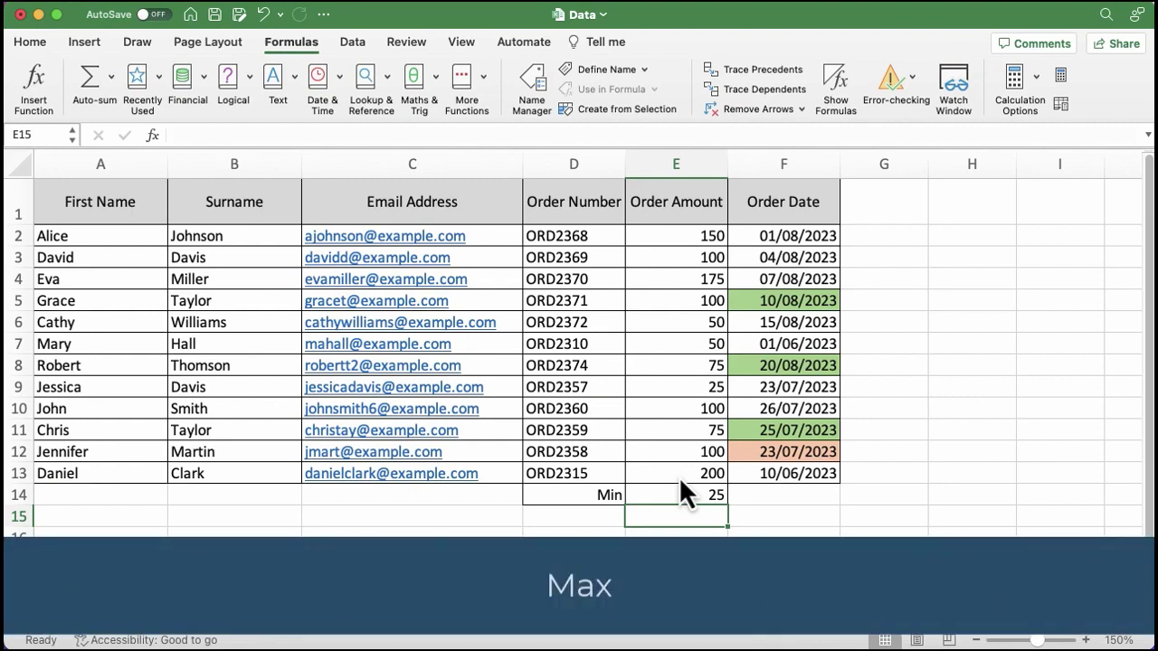
Change the label in cell D14 to Max and clear the formula in cell E14
left_click(581, 495)
type("Max")
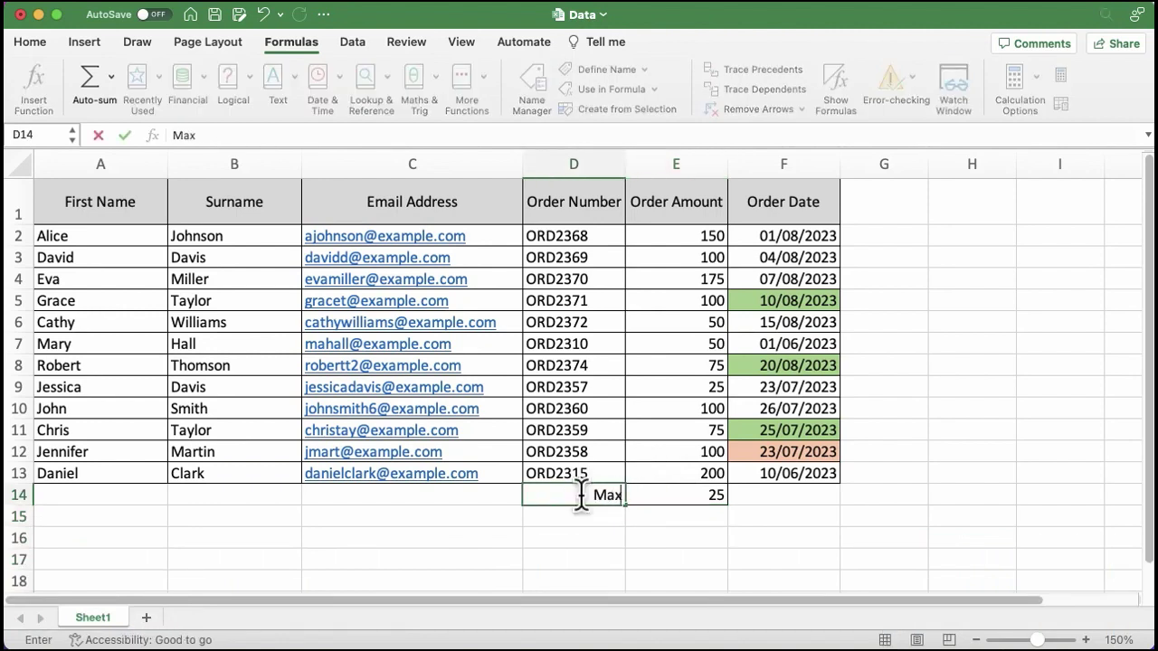
left_click(695, 495)
key("Delete")
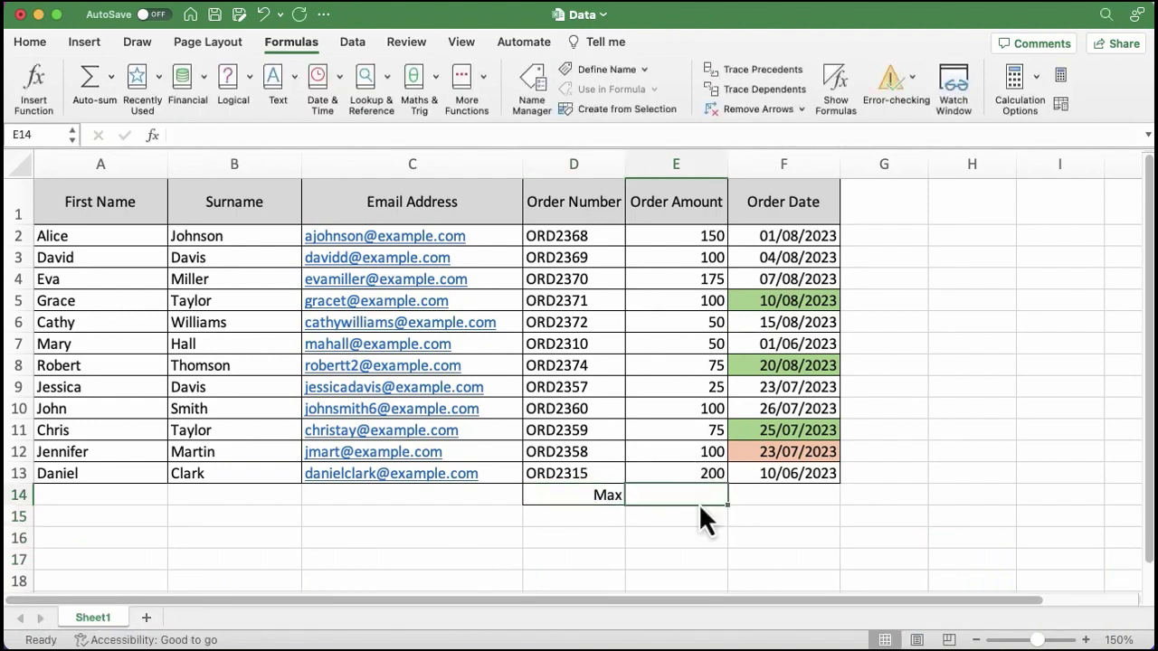
Enter =MAX(E2:E13) in cell E14 beside the Max label to find the highest order amount
type("=")
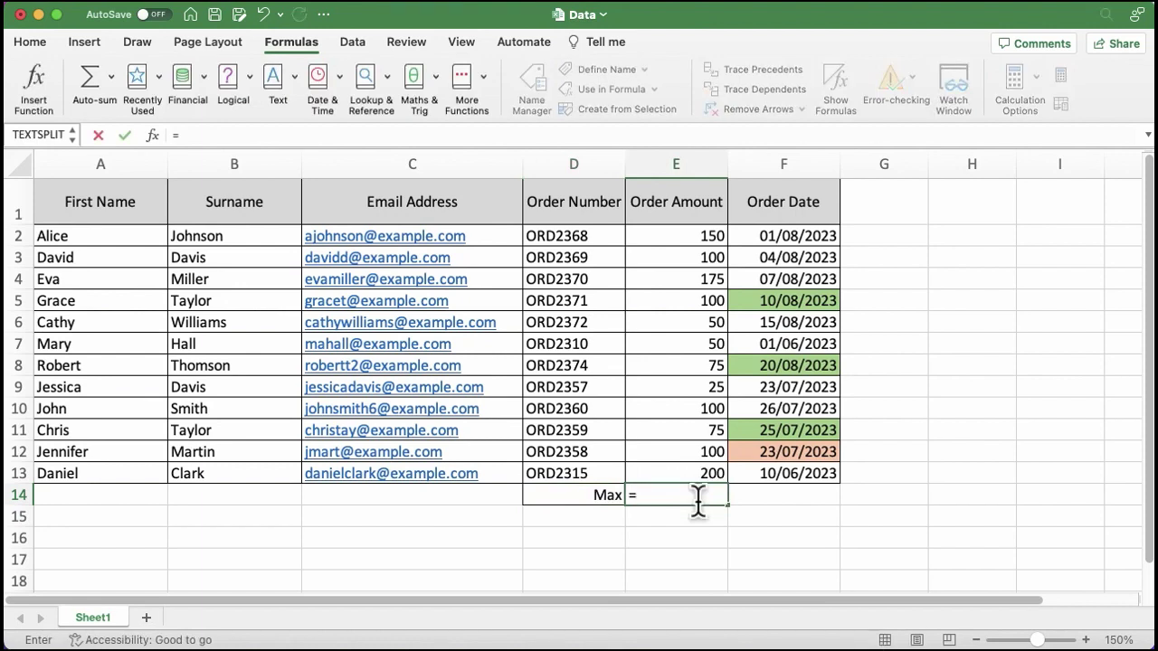
type("ma")
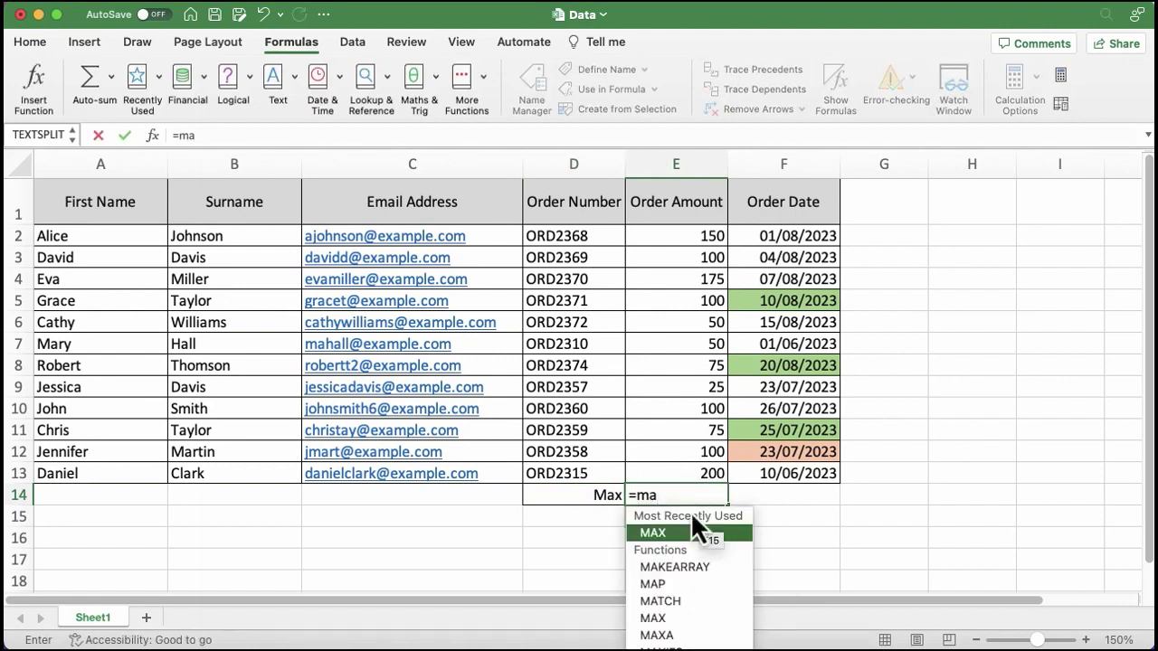
double_click(675, 535)
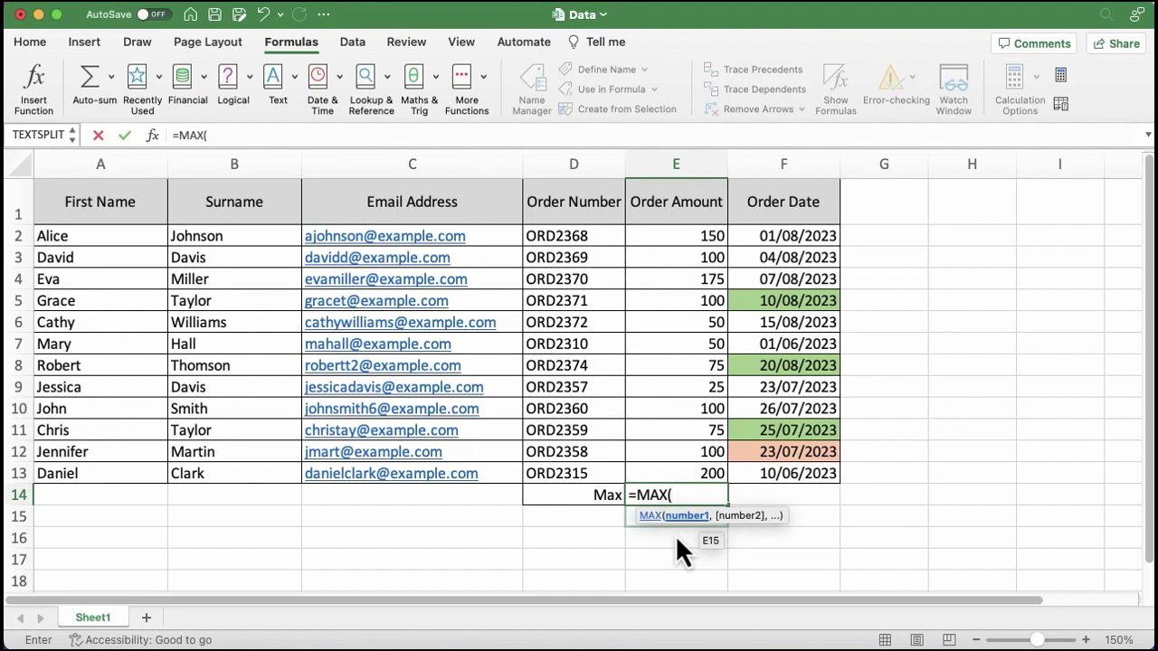
left_click_drag(697, 235, 679, 472)
type(")")
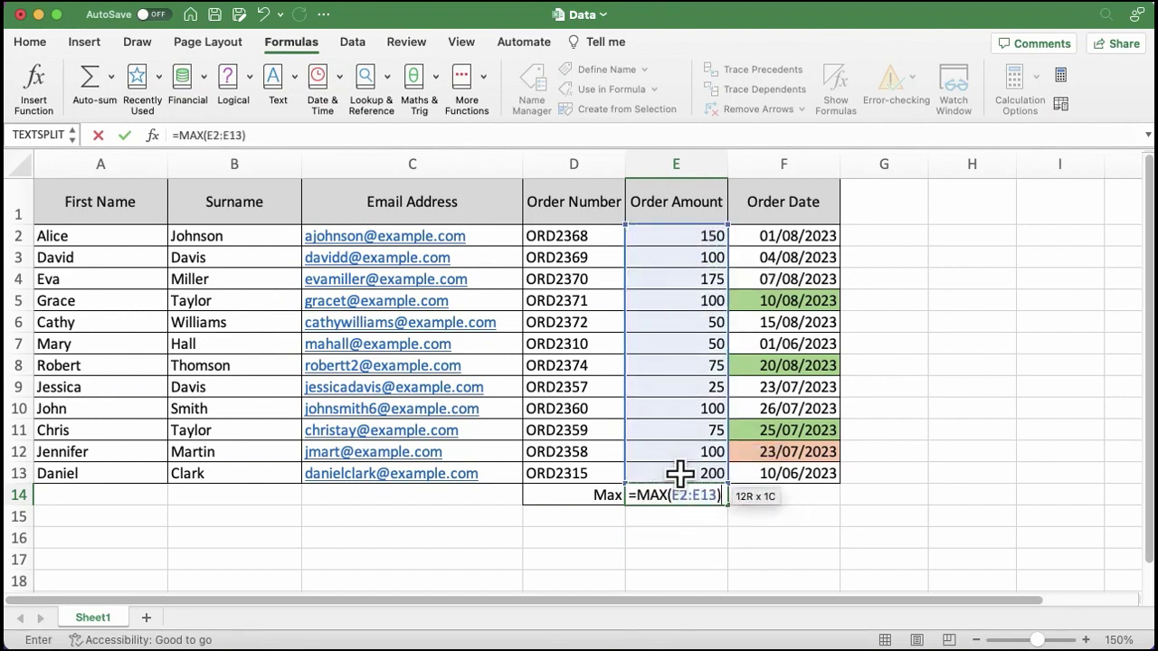
key("Return")
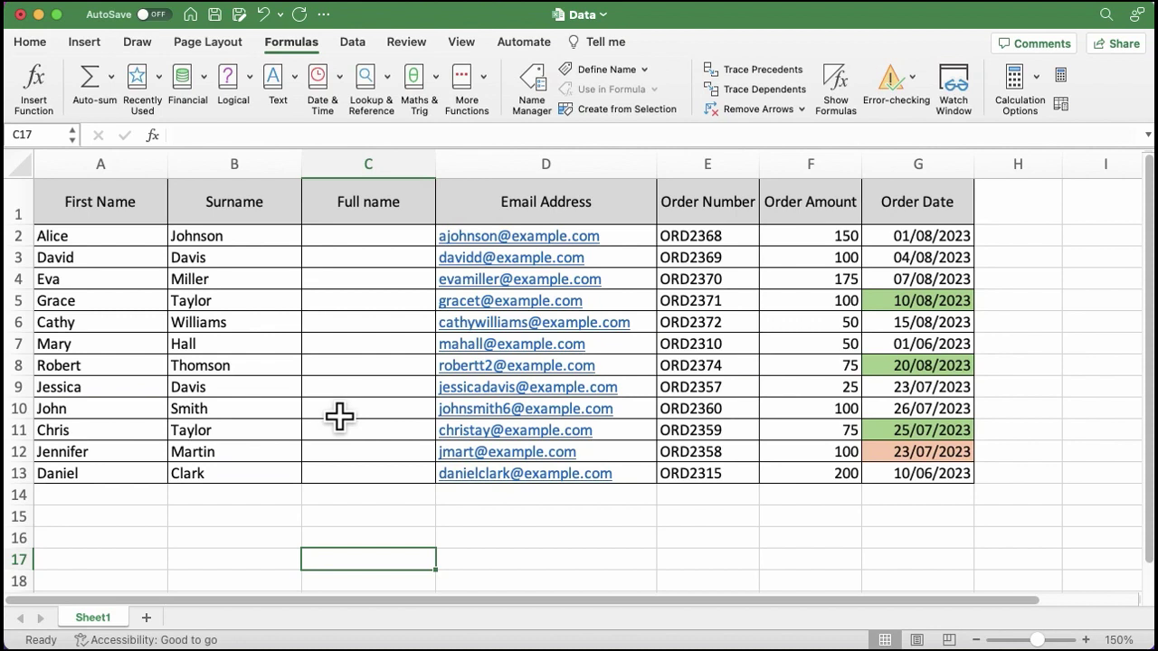
Enter =CONCAT(A2,B2) in cell C2 to join the first name and surname
left_click(335, 238)
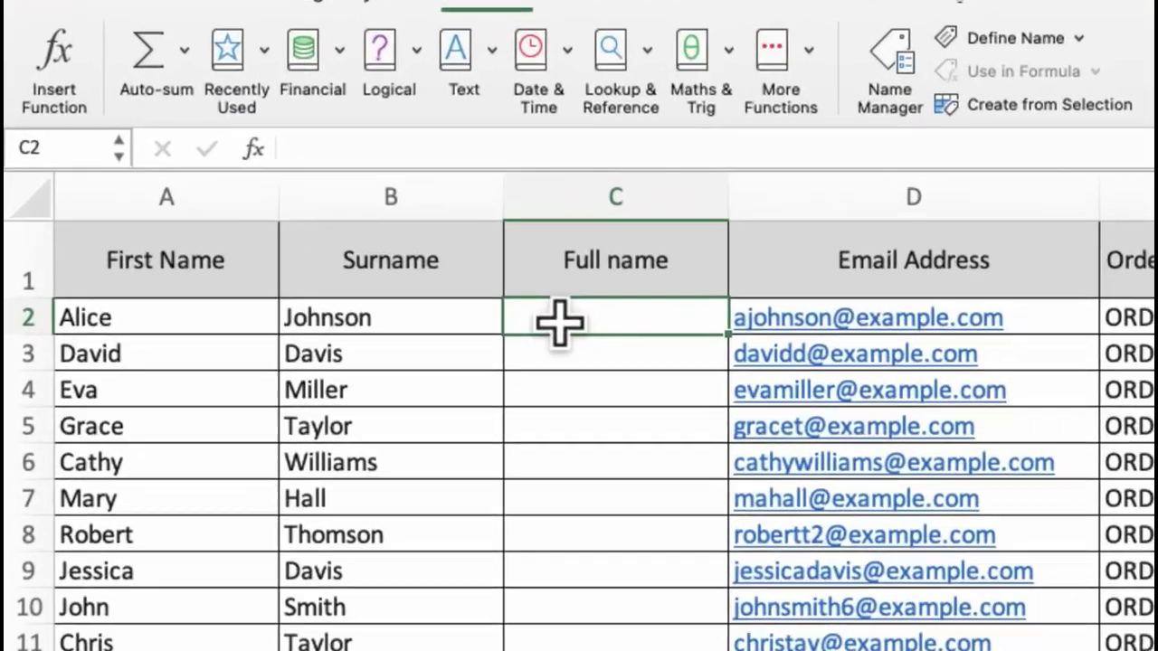
type("=")
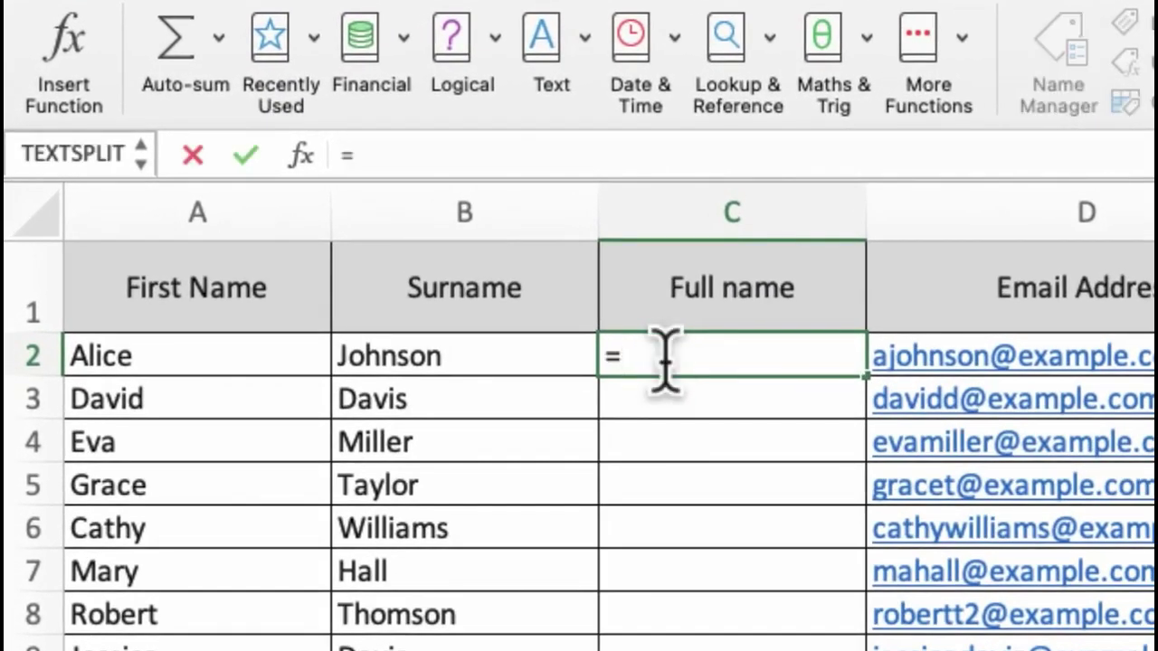
type("con")
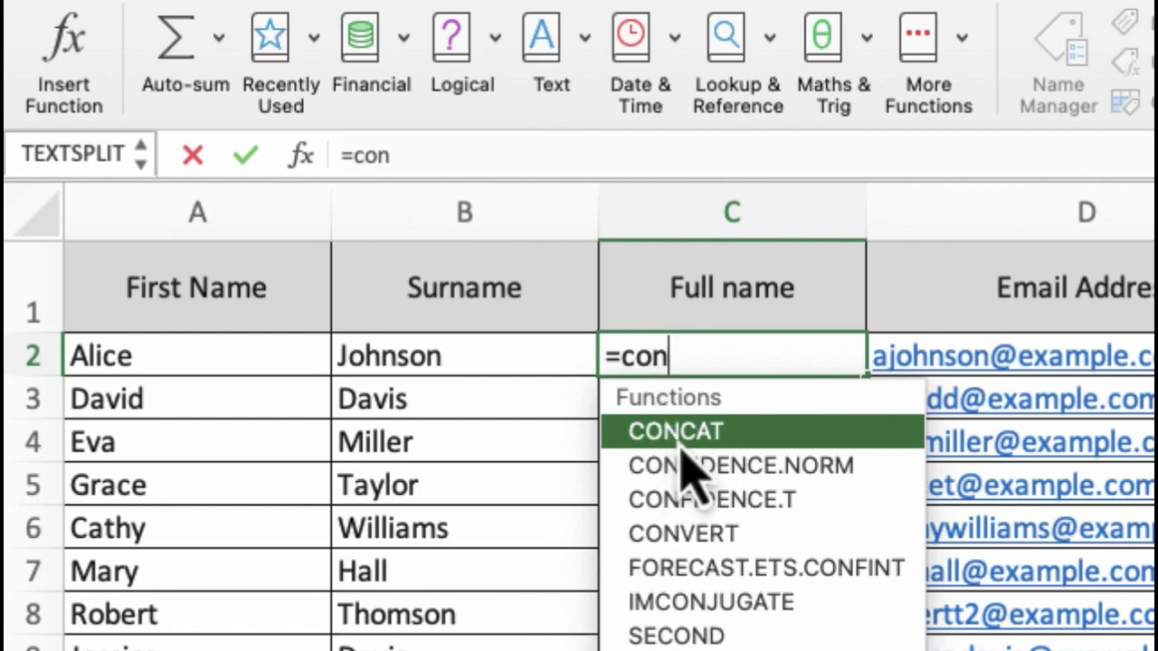
key("Tab")
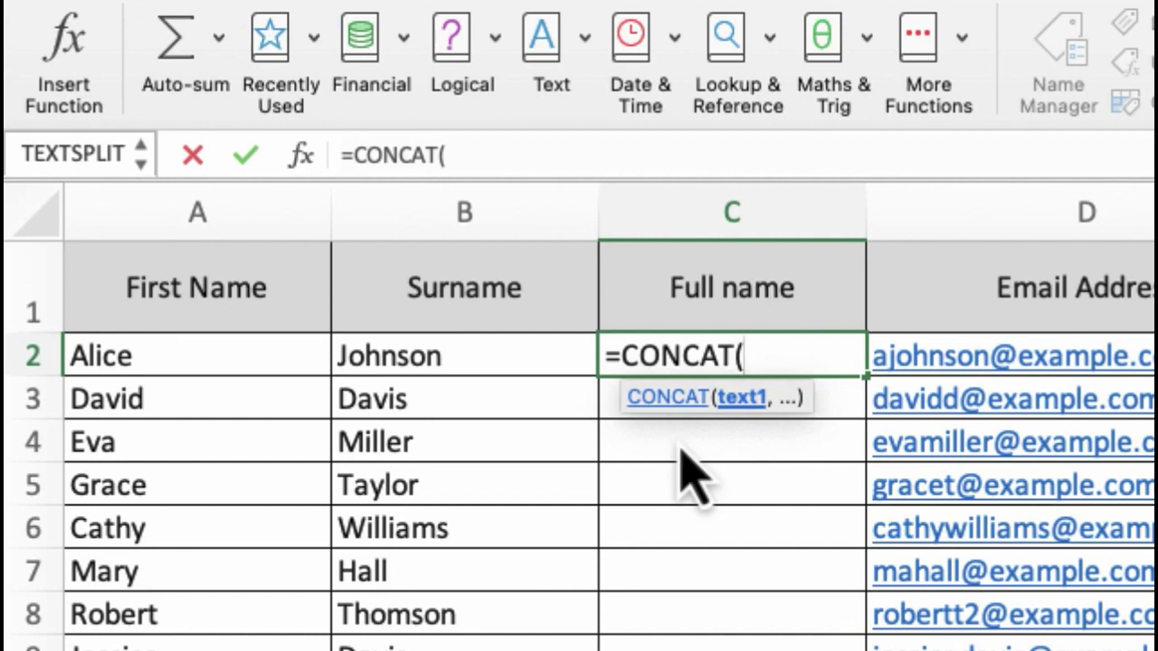
left_click(237, 361)
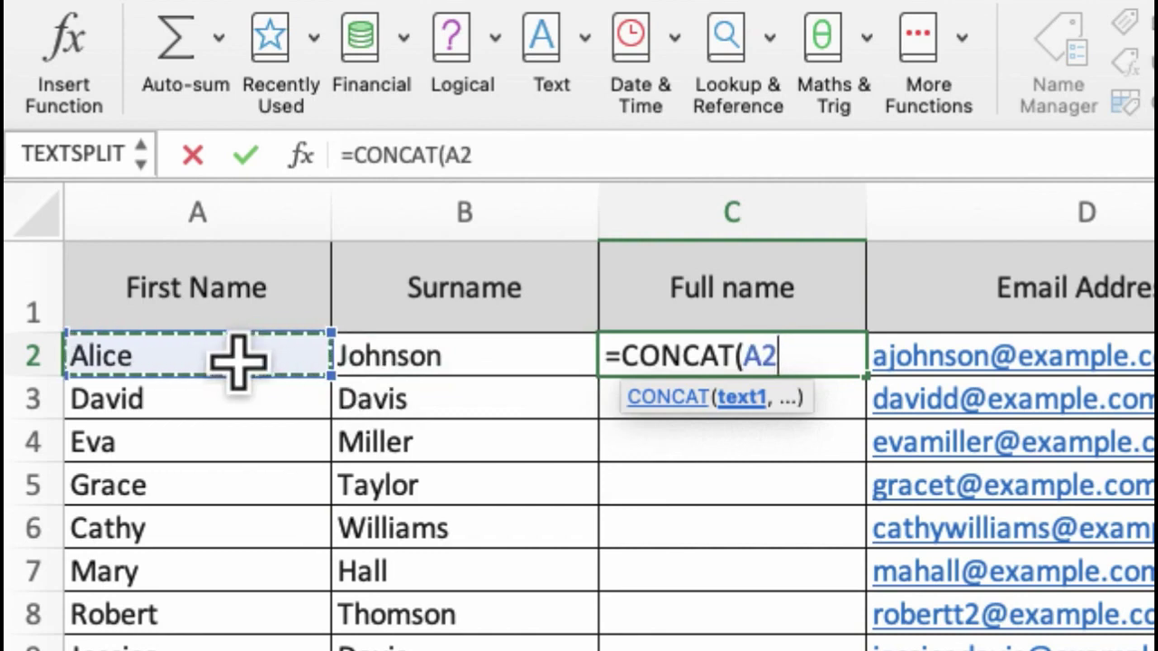
type(",")
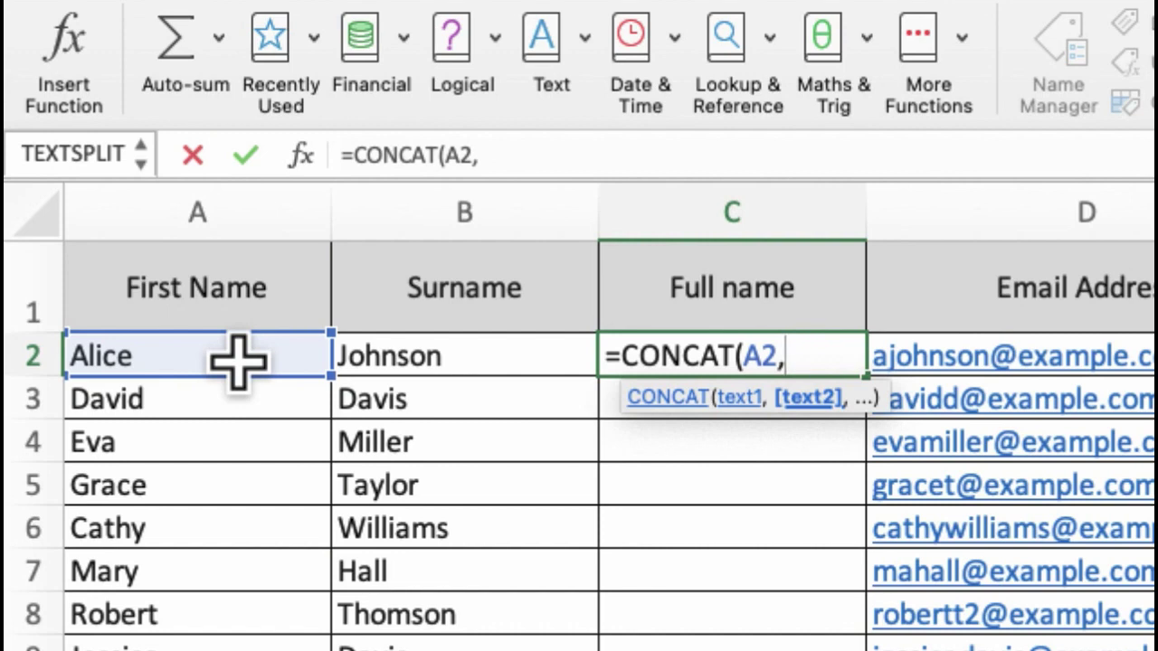
left_click(412, 355)
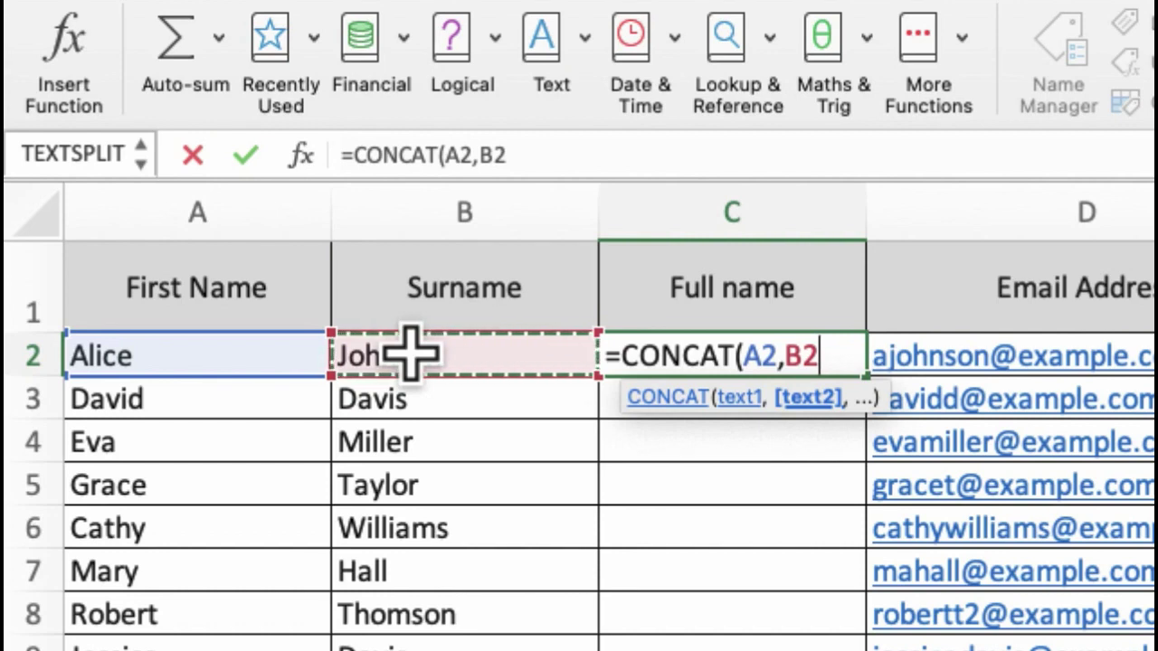
type(")")
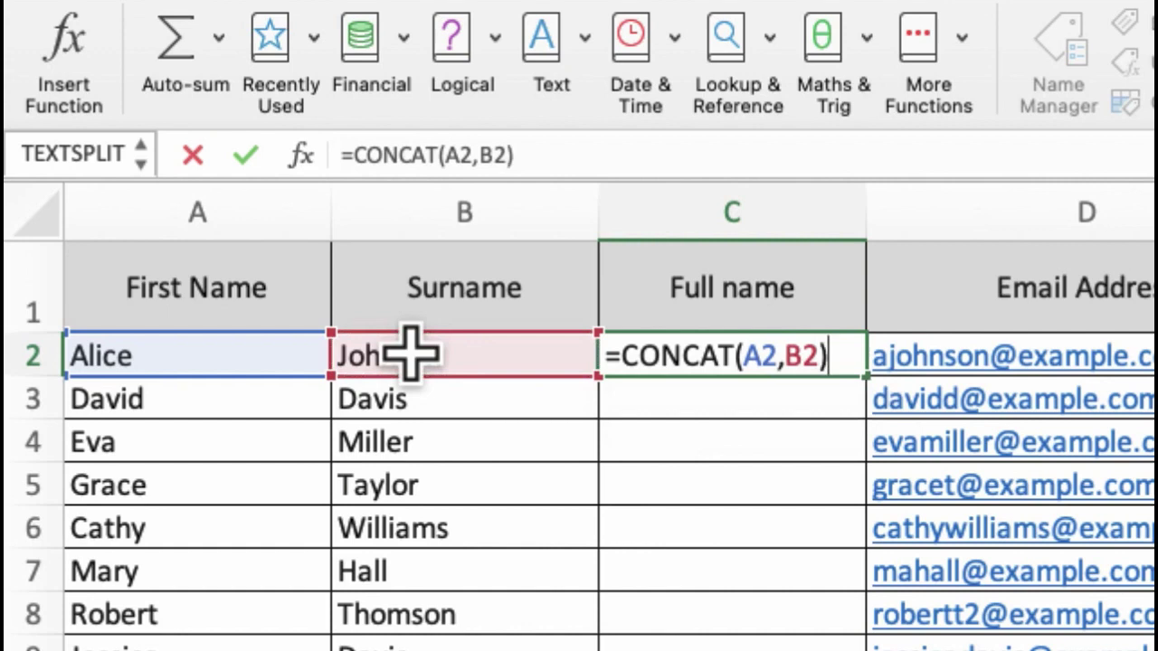
key("Return")
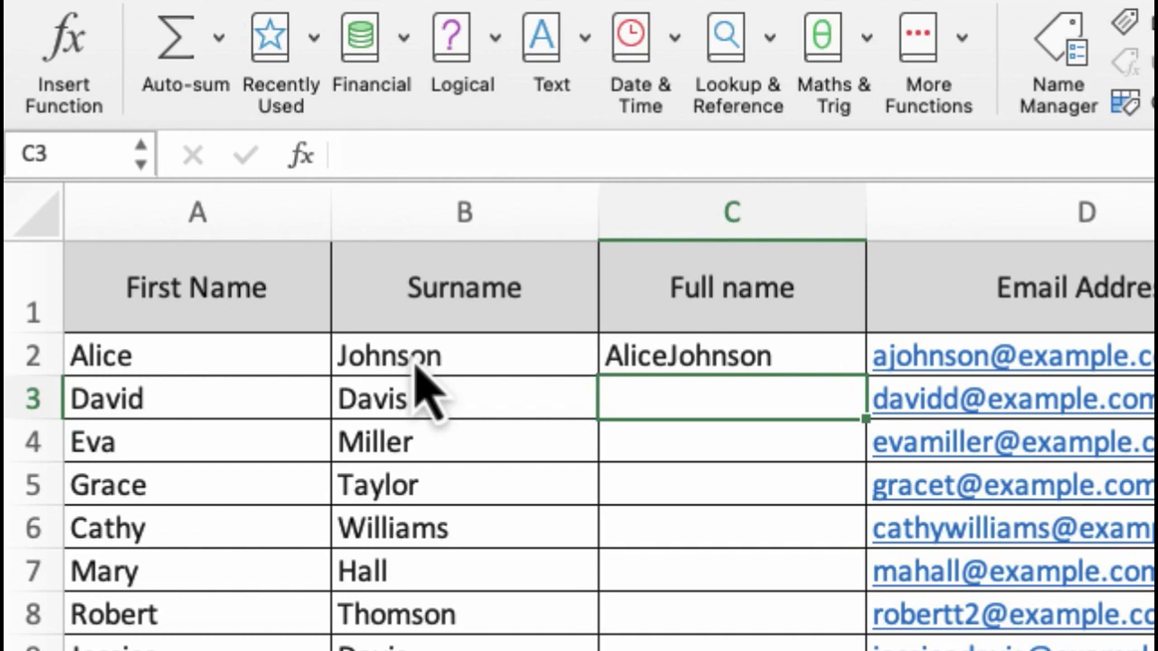
Change the formula in C2 to =CONCAT(A2," ",B2) so a space separates the names, and fill it down to C13
left_click(693, 353)
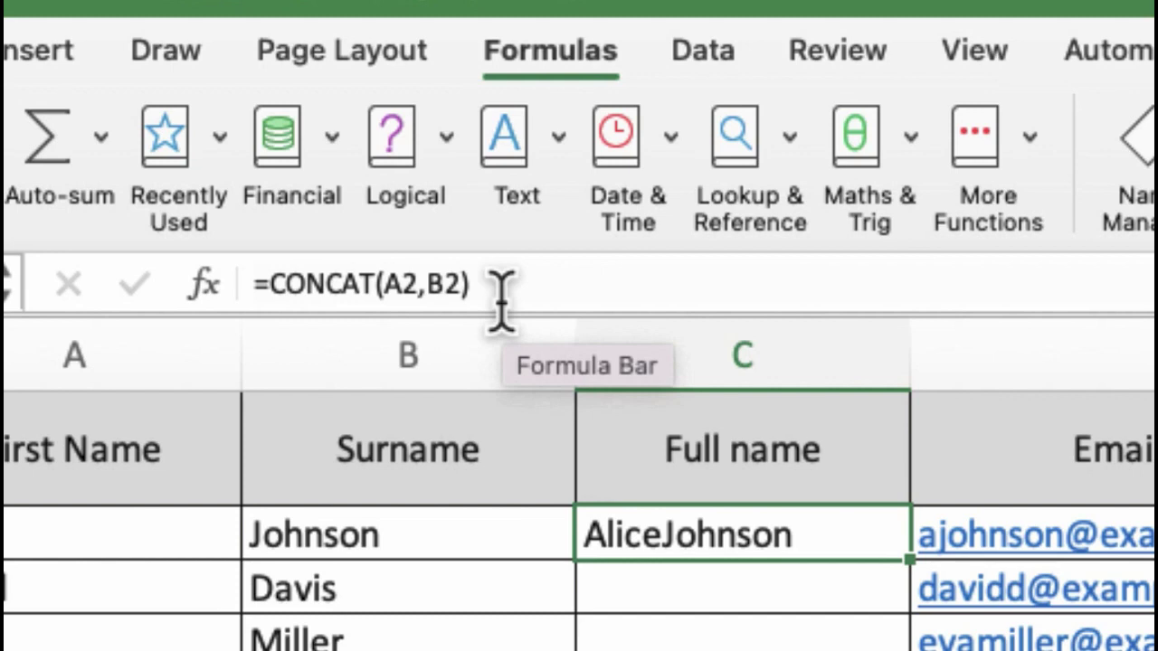
left_click(432, 281)
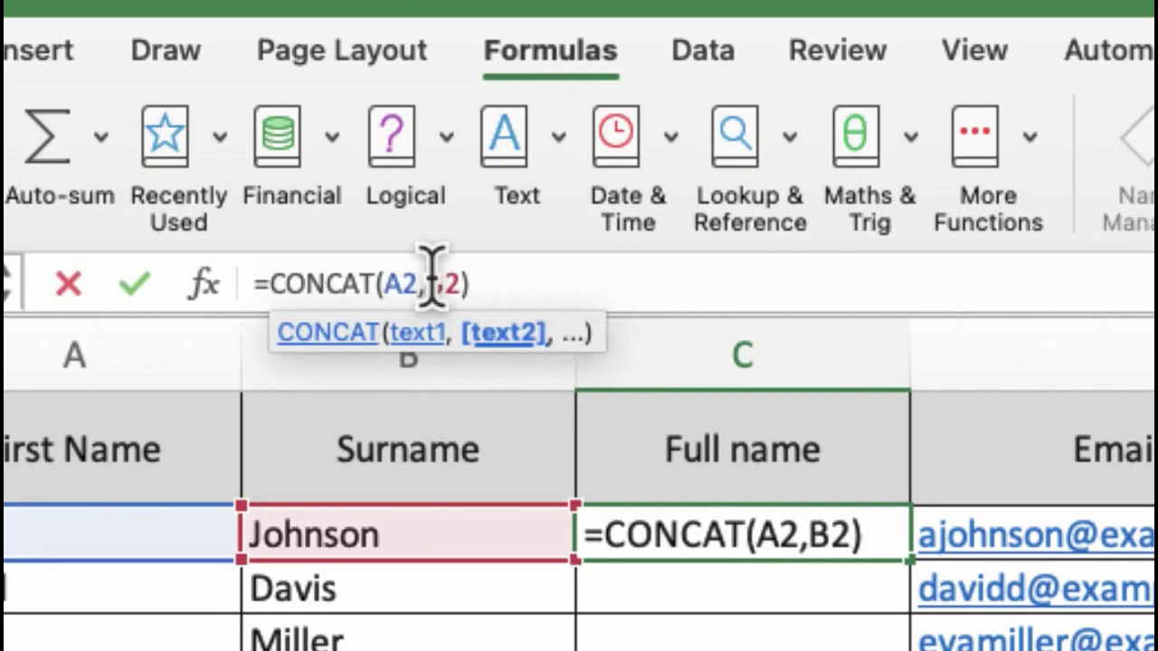
type("\"")
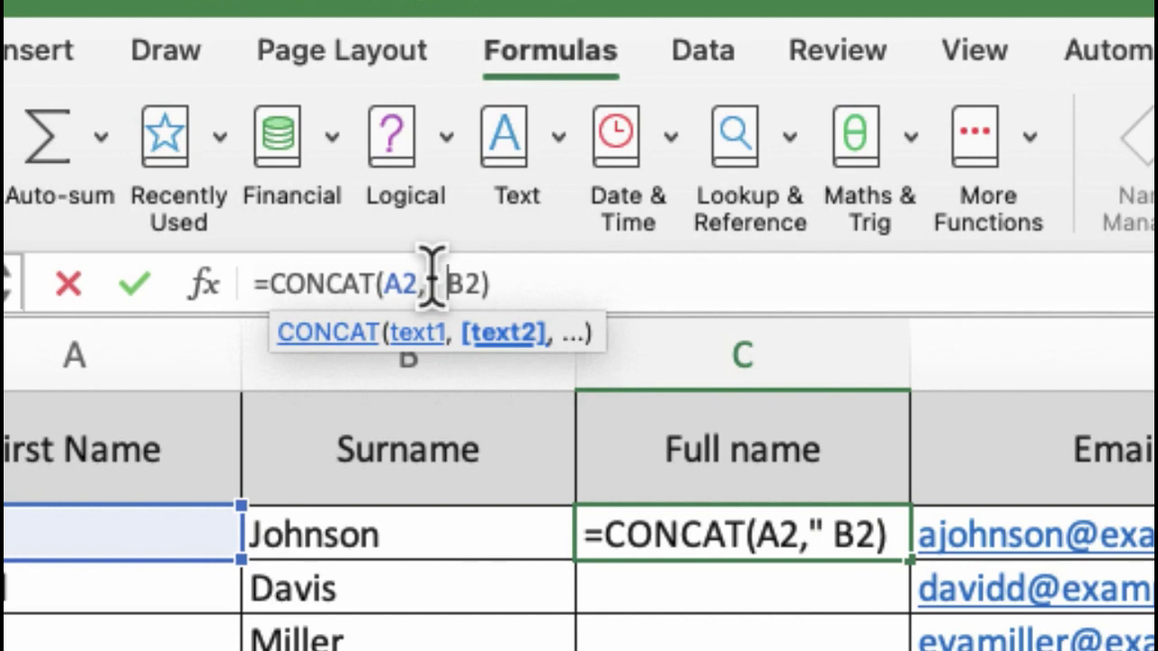
type("\"")
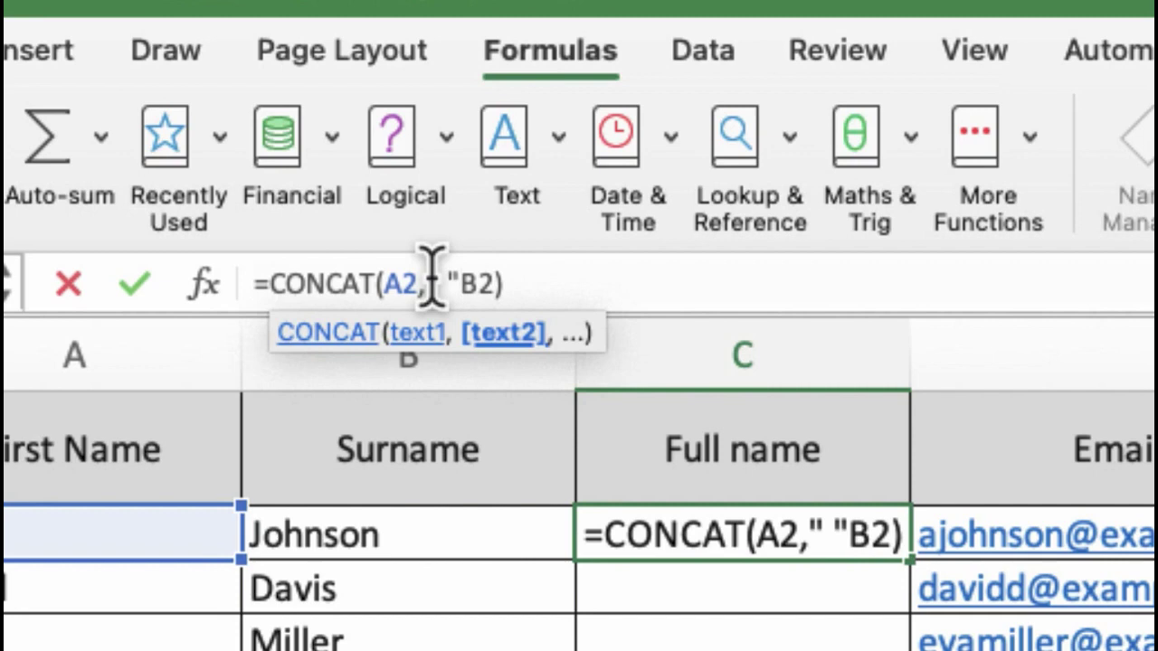
type(",")
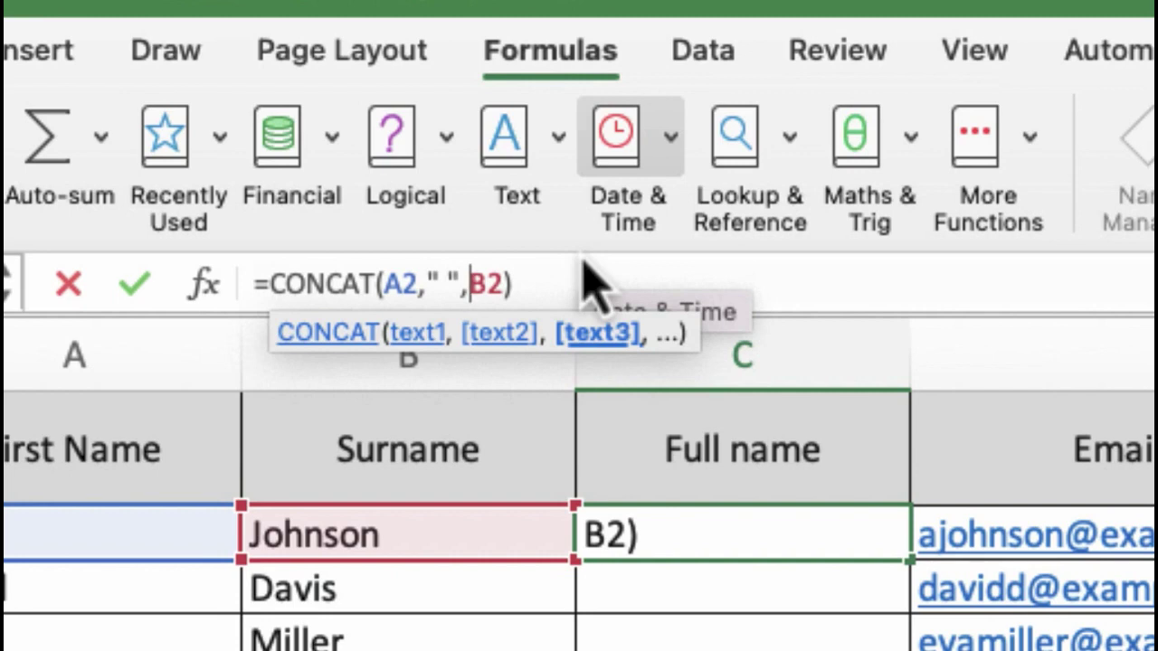
key("Return")
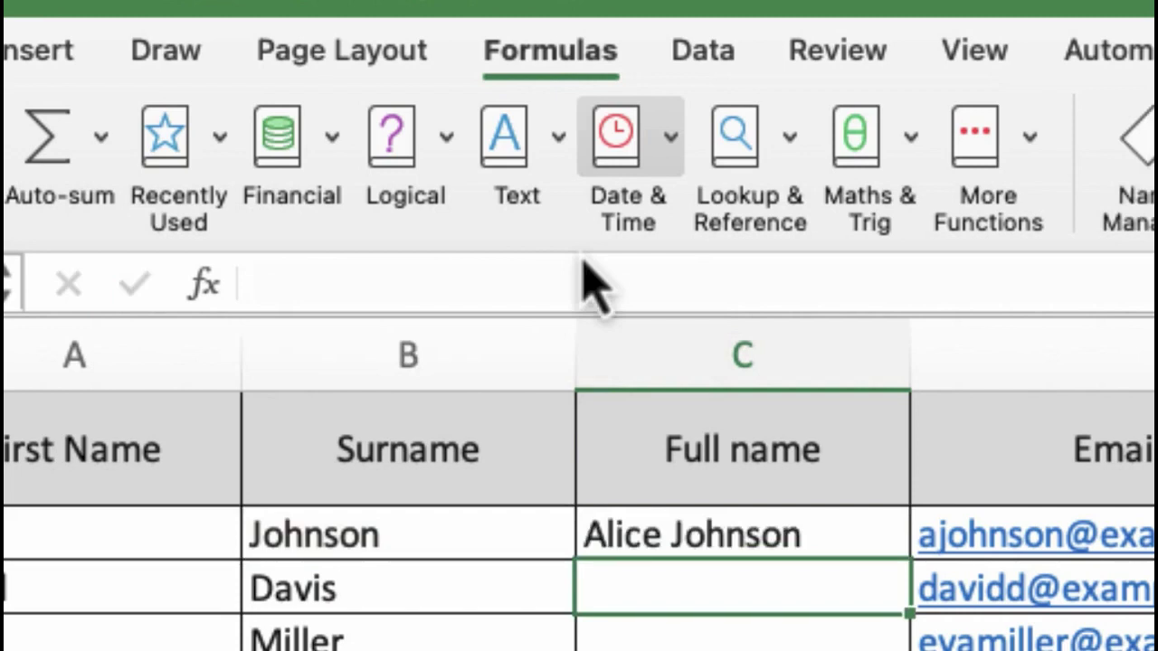
key("Up")
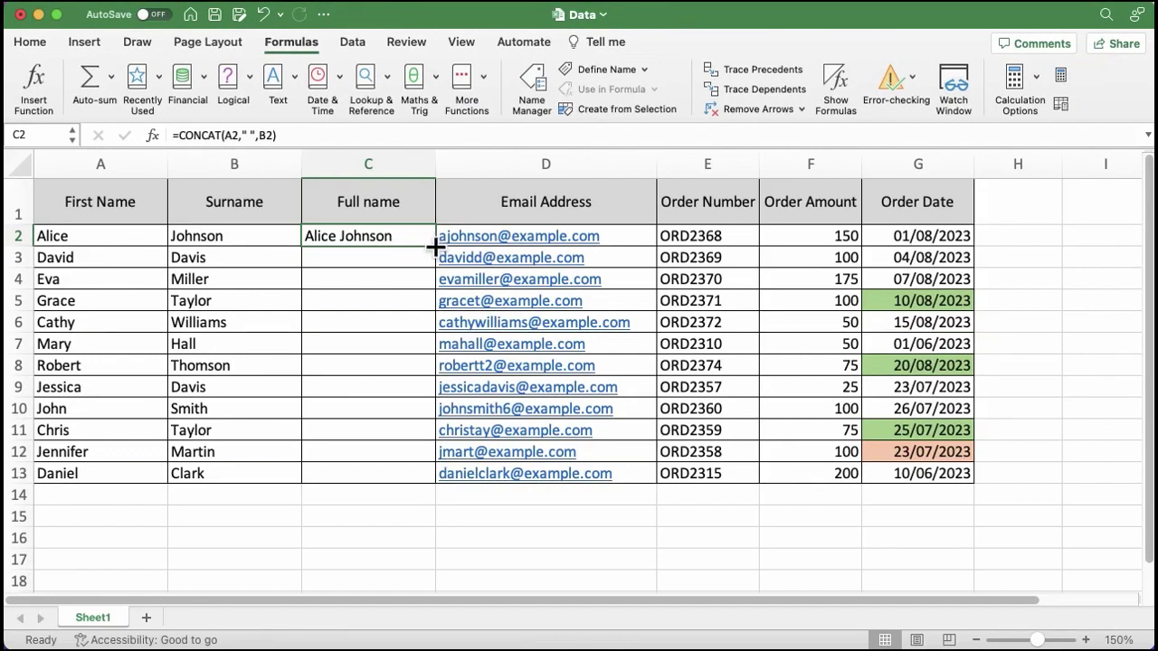
left_click_drag(435, 245, 433, 476)
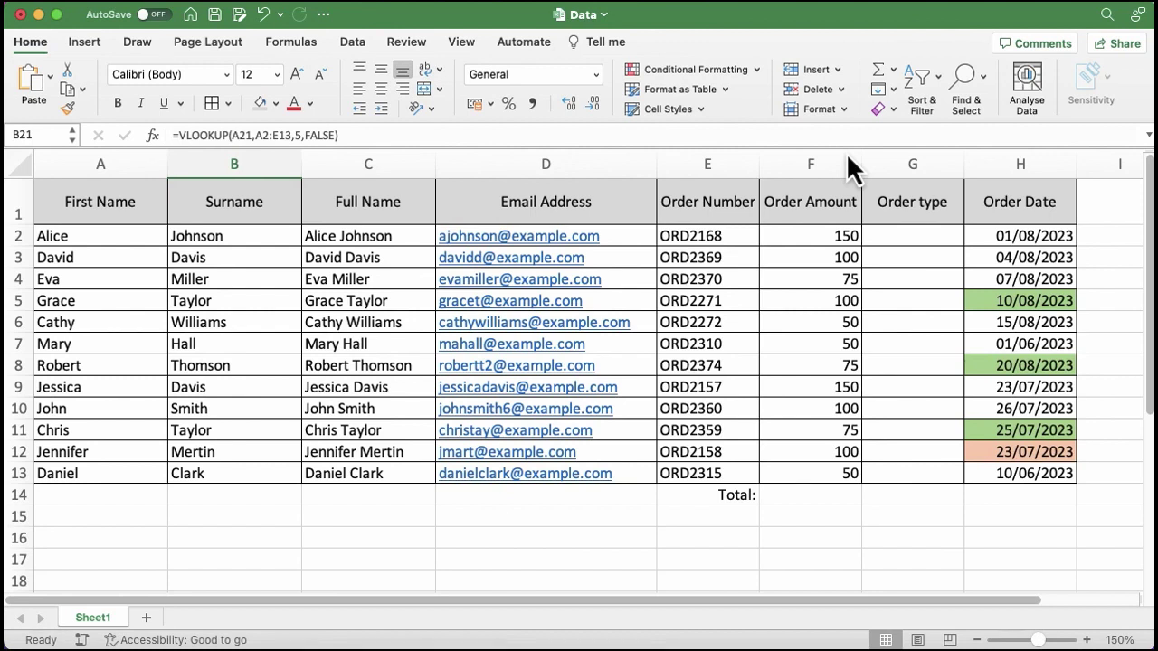
Begin an IF formula in cell G2 under Order type with the logical test F2>=100
left_click(891, 236)
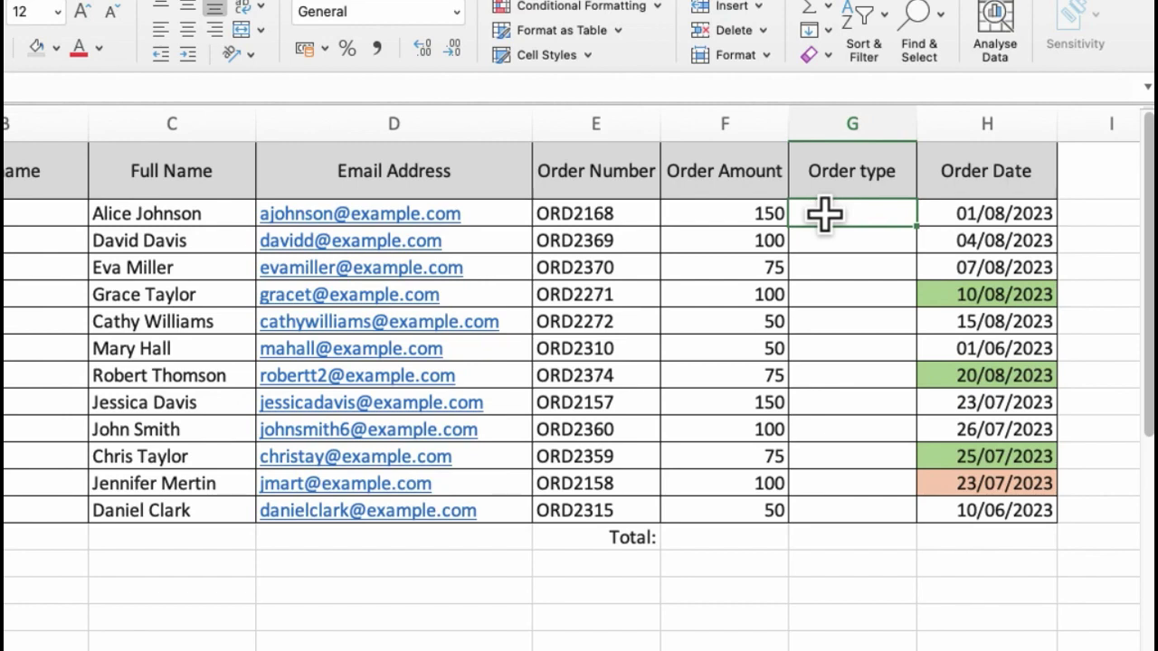
type("=")
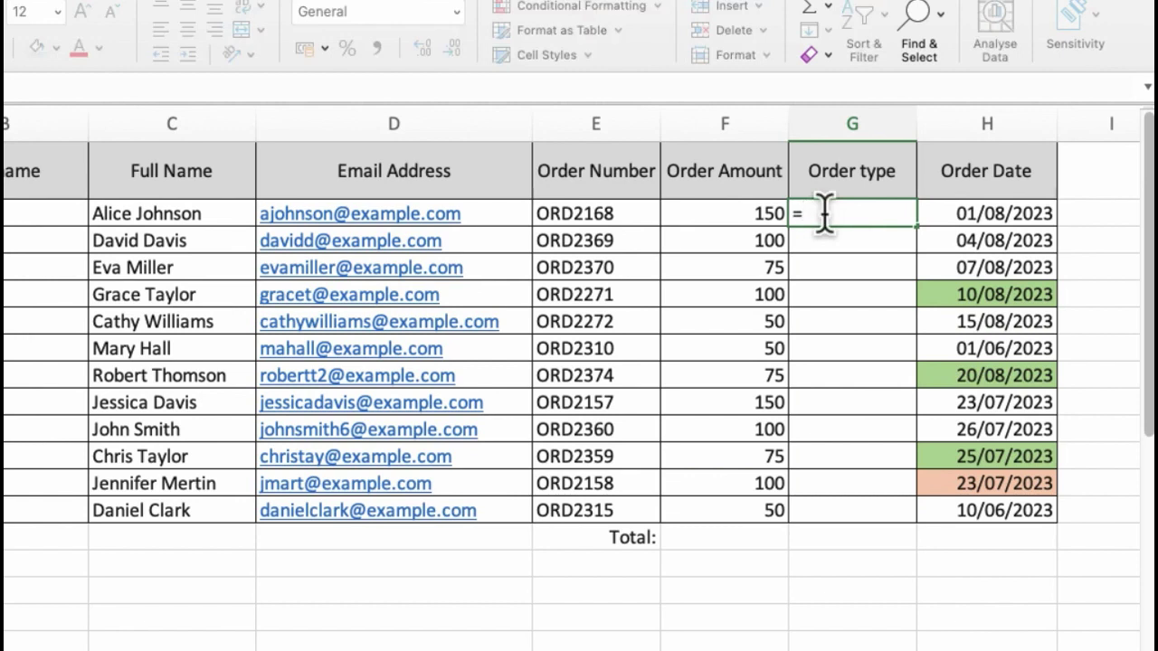
type("if")
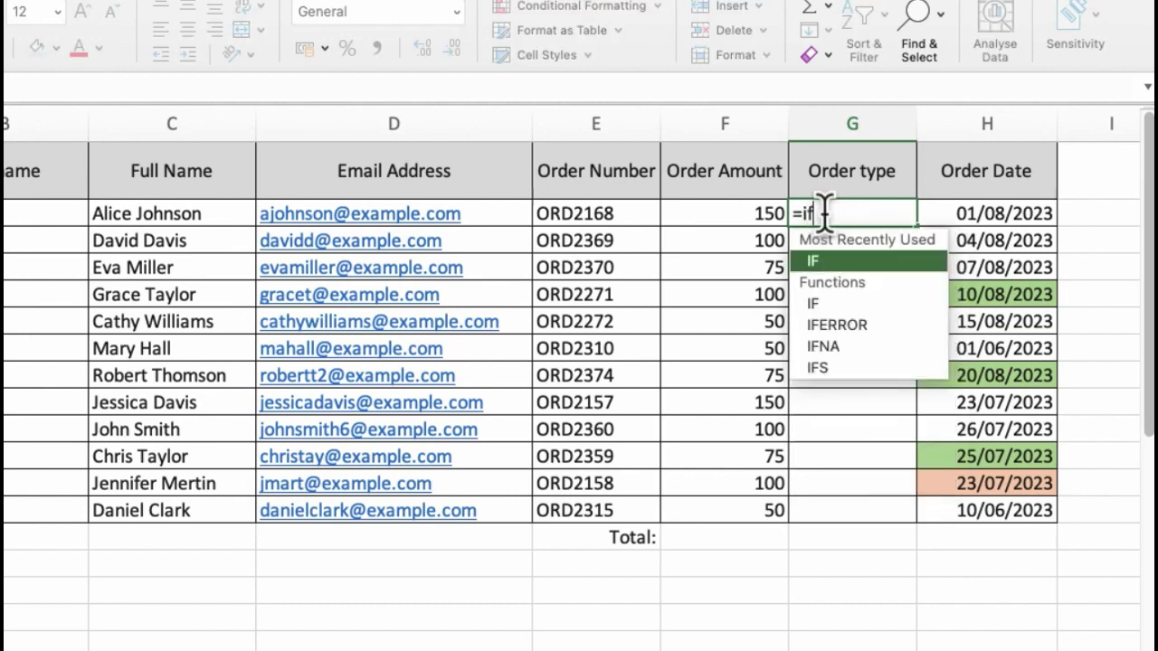
key("Tab")
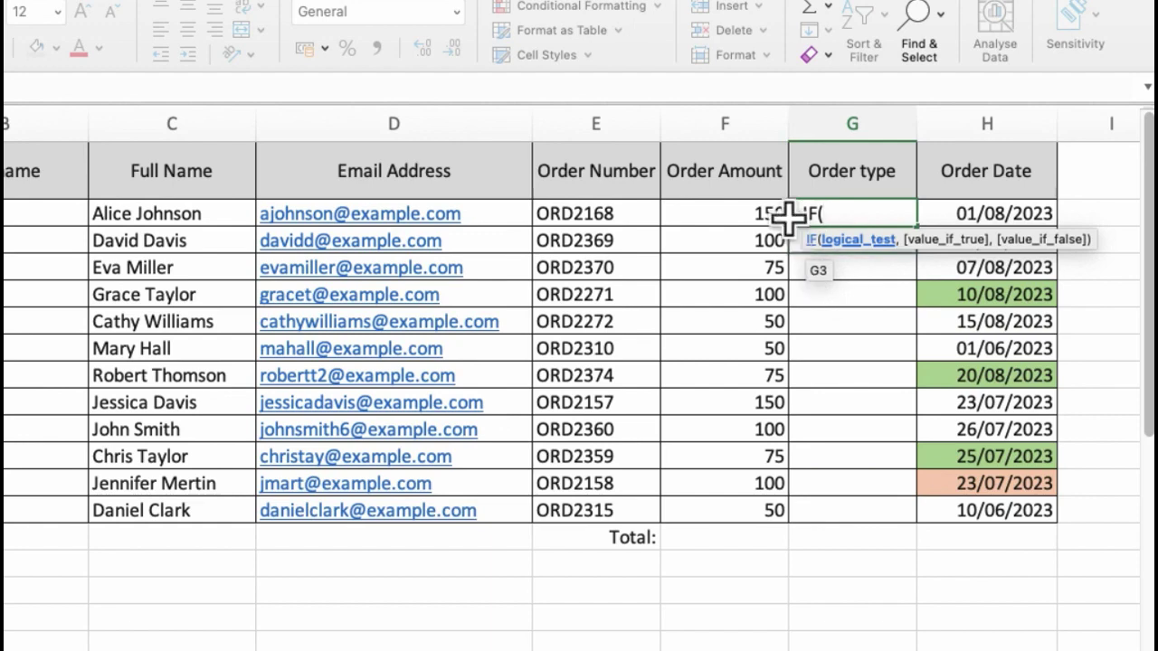
left_click(734, 211)
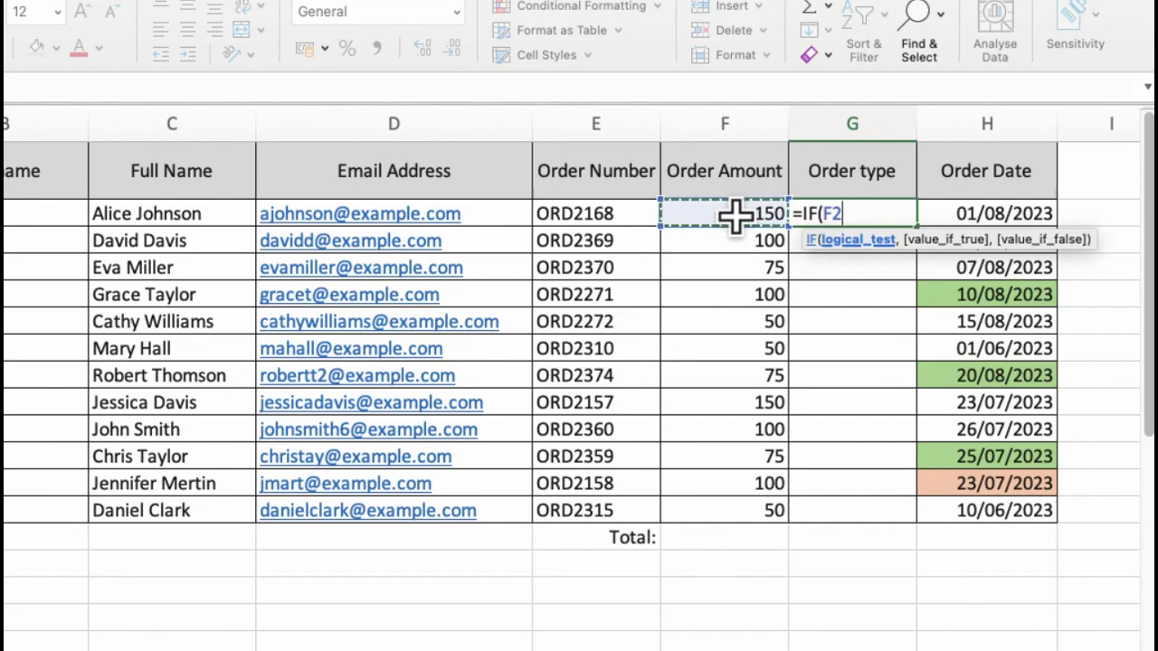
type(">")
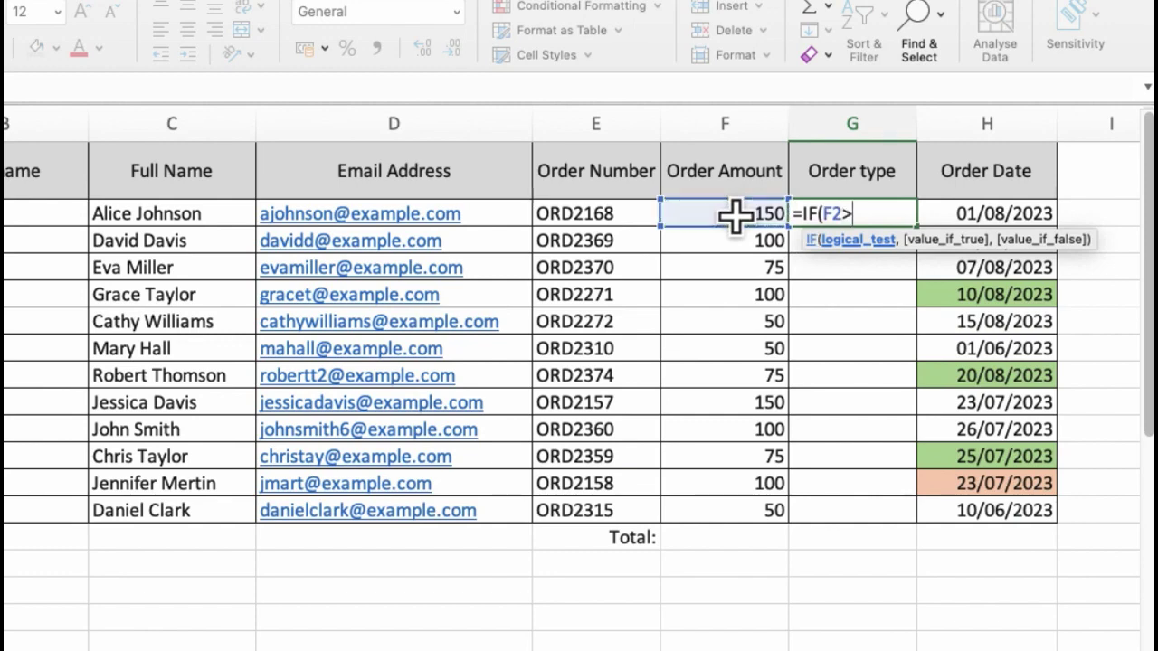
type("=100")
type(",")
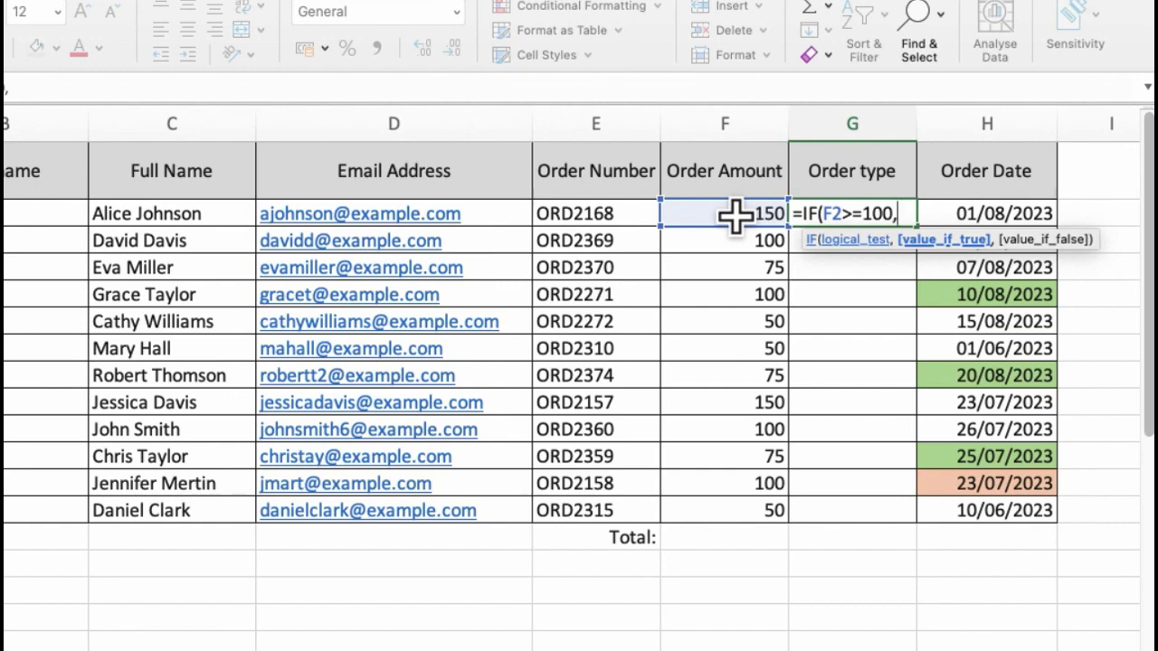
Complete the G2 formula with "Large Order" if true and empty text "" if false, and fill it down to G13
type("\"Large")
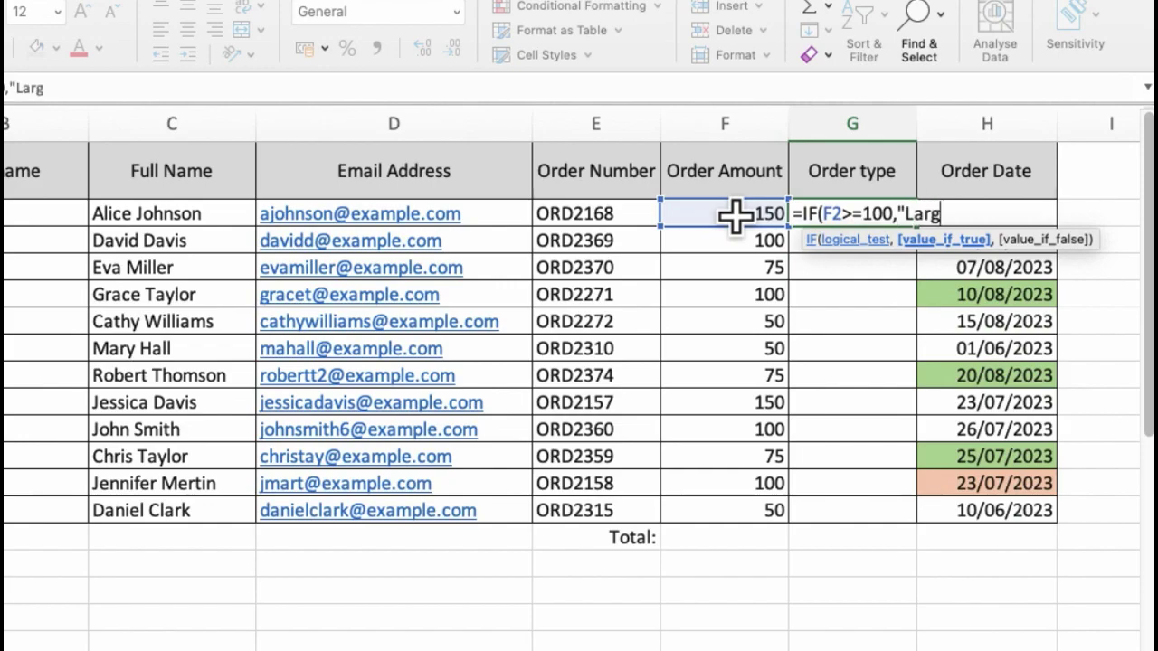
type(" Order")
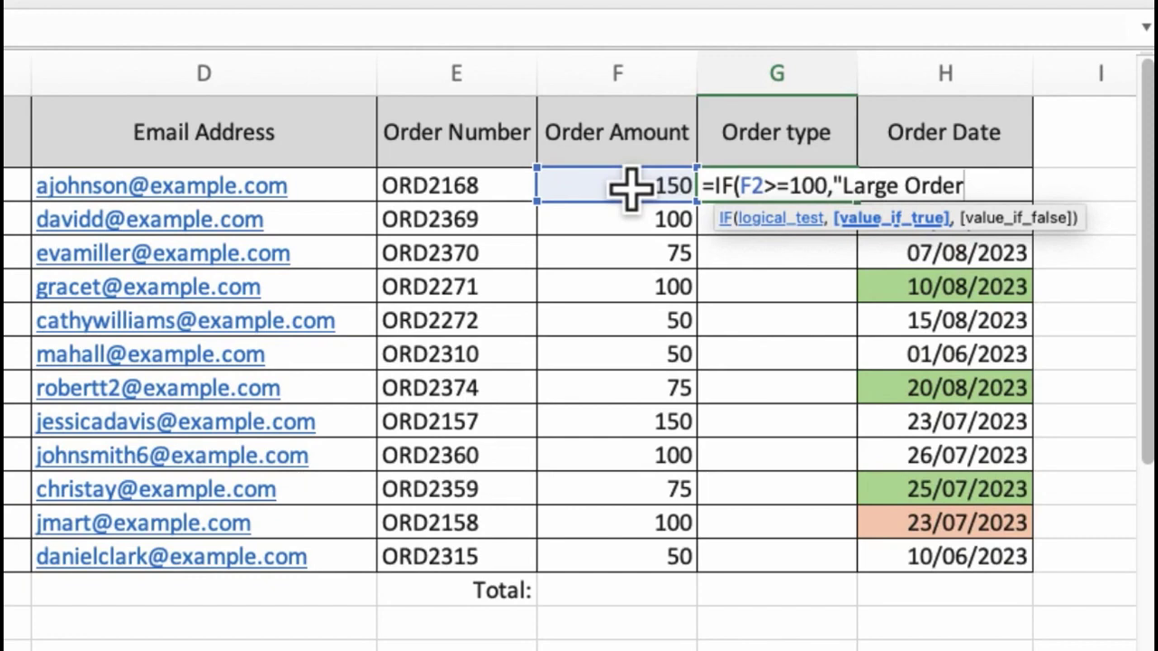
type("\",")
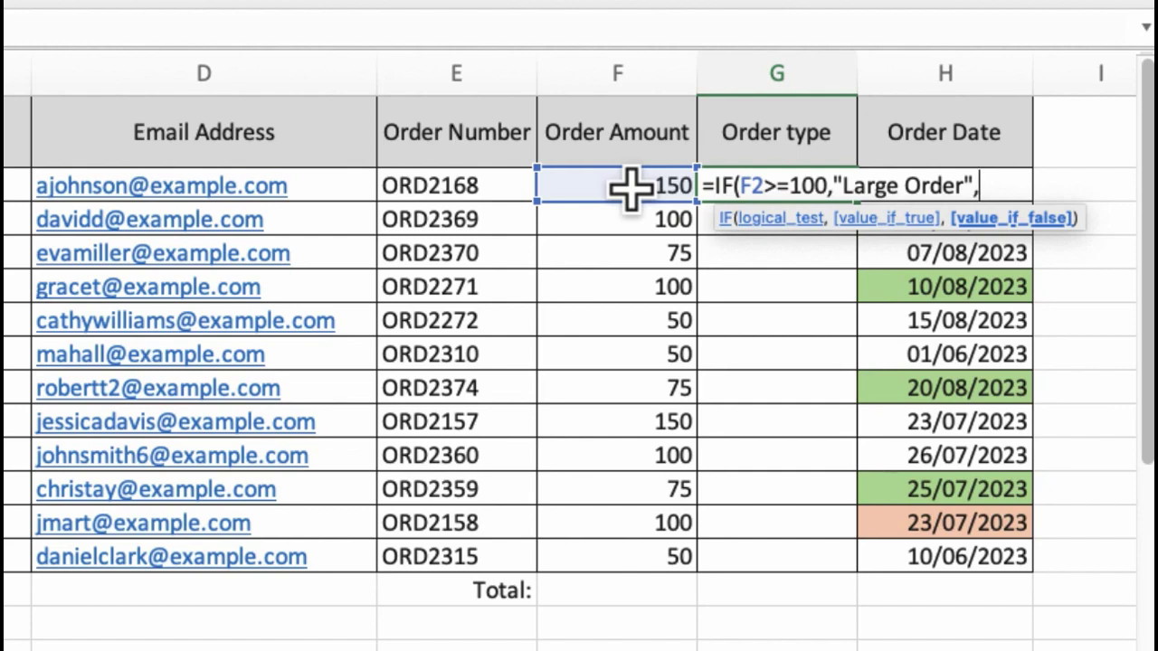
type("\"\"")
type(")")
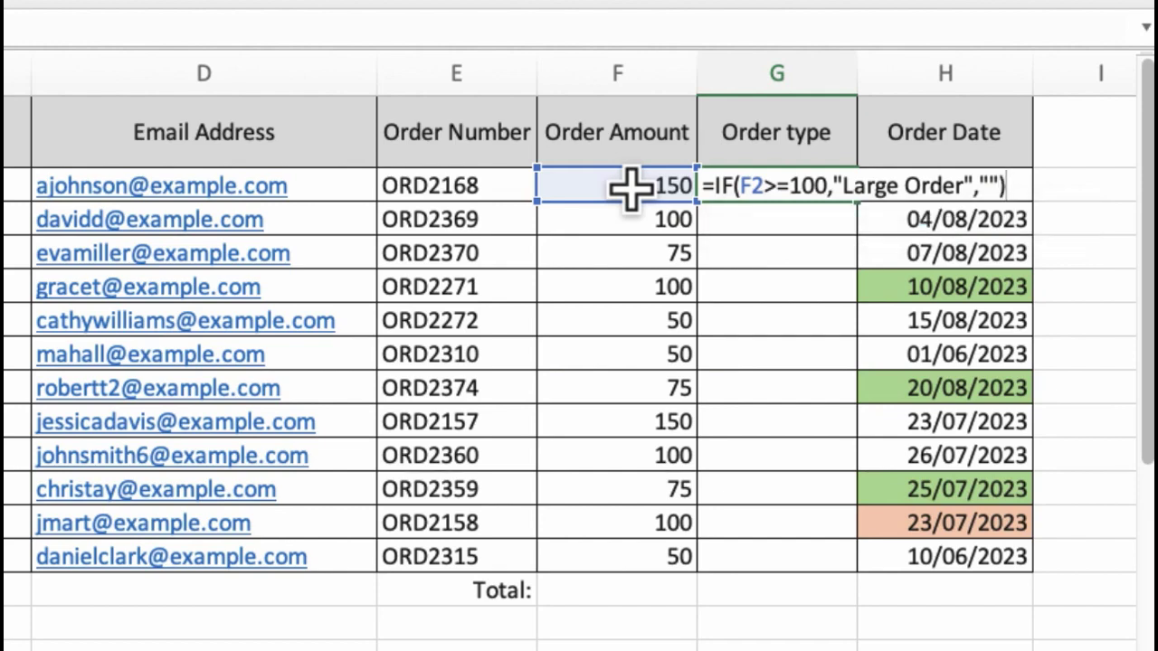
key("Return")
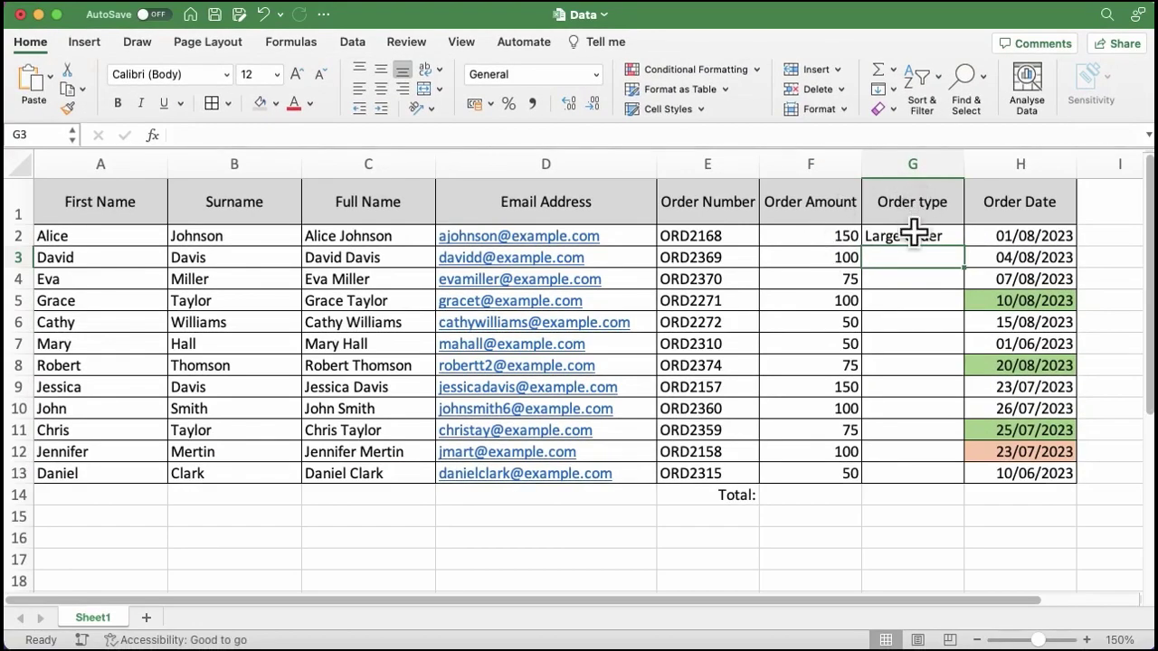
left_click(912, 234)
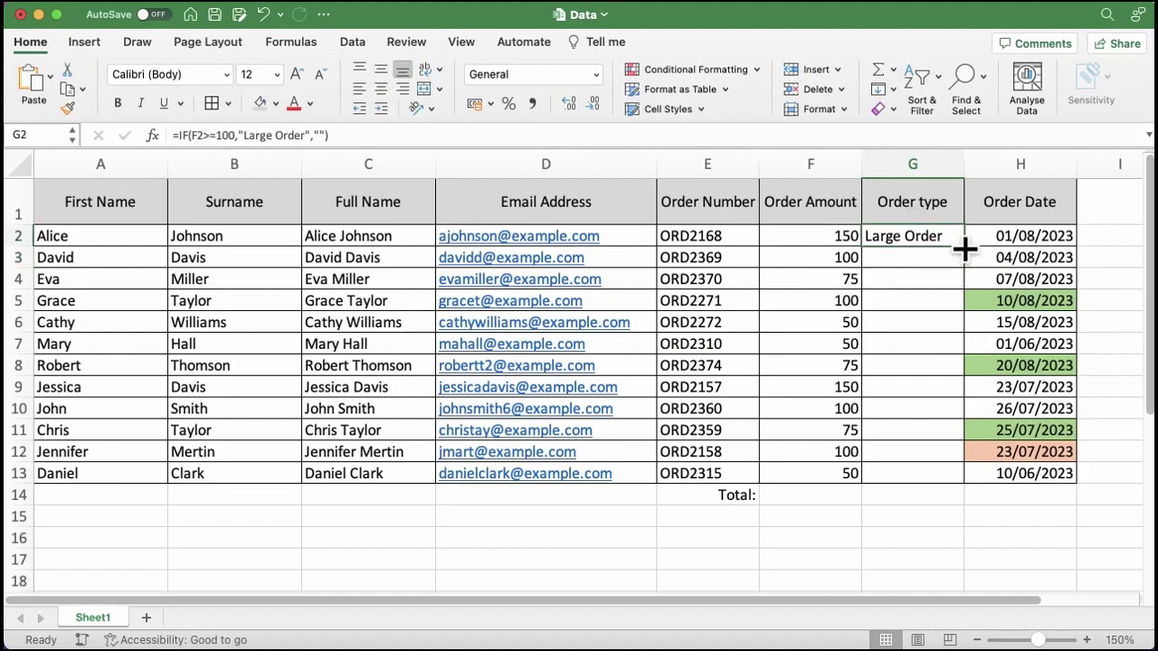
left_click_drag(965, 250, 951, 475)
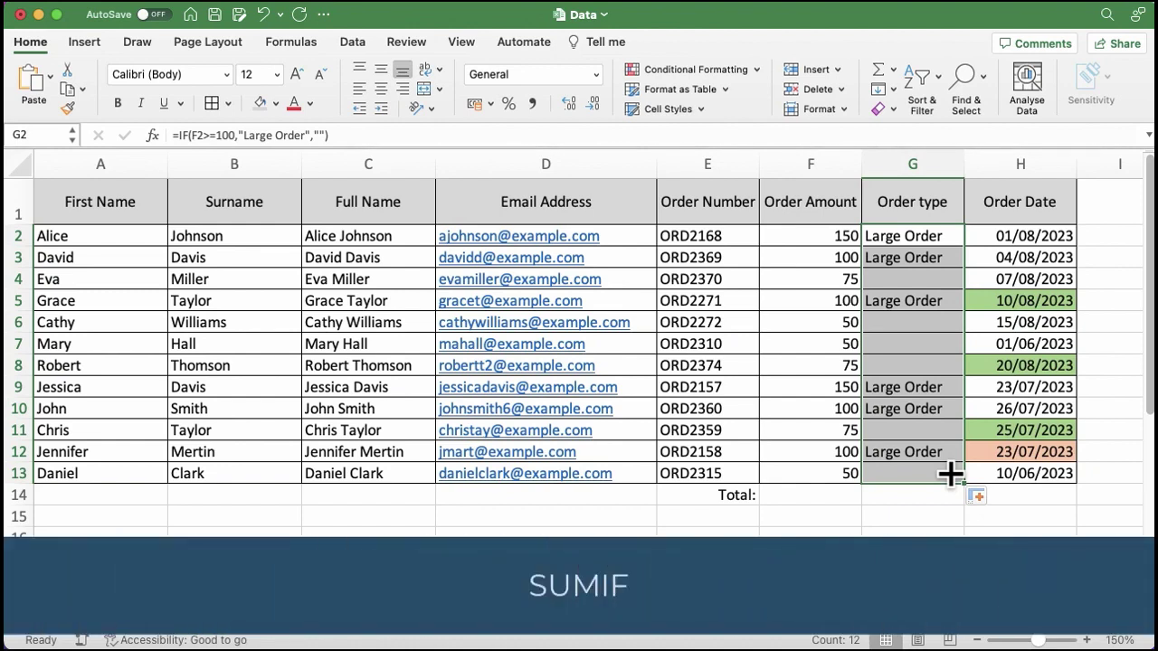
Start a SUMIF formula in cell F14 with the Order type cells G2:G13 as its range
scroll(841, 493, "right", 2)
left_click(731, 517)
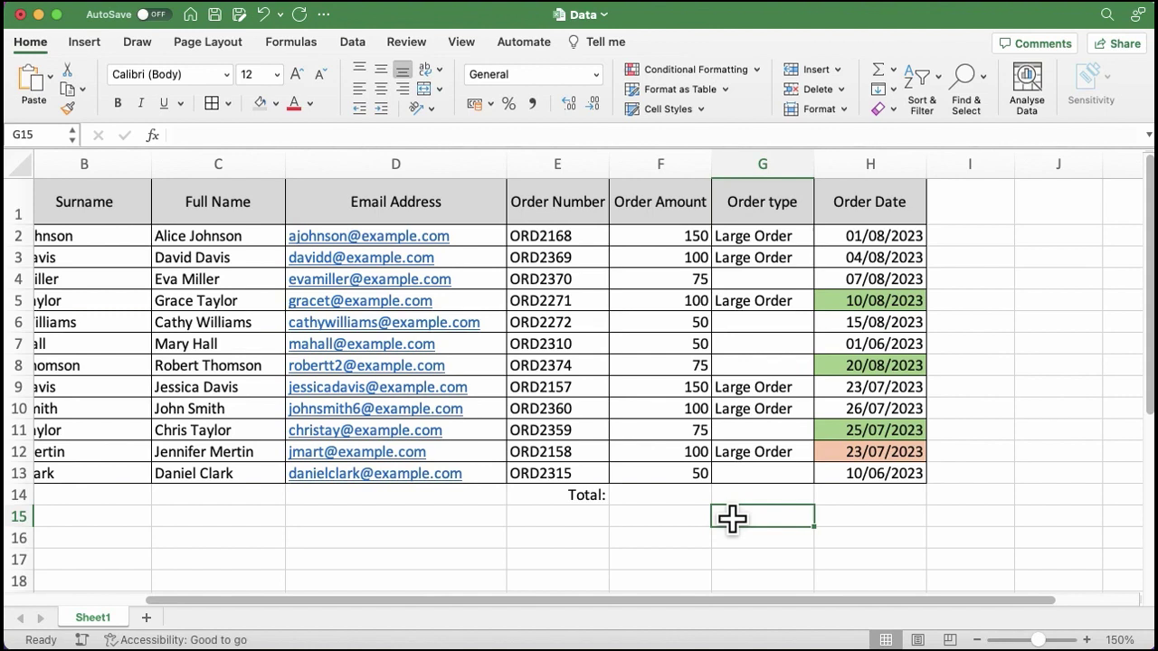
left_click(680, 494)
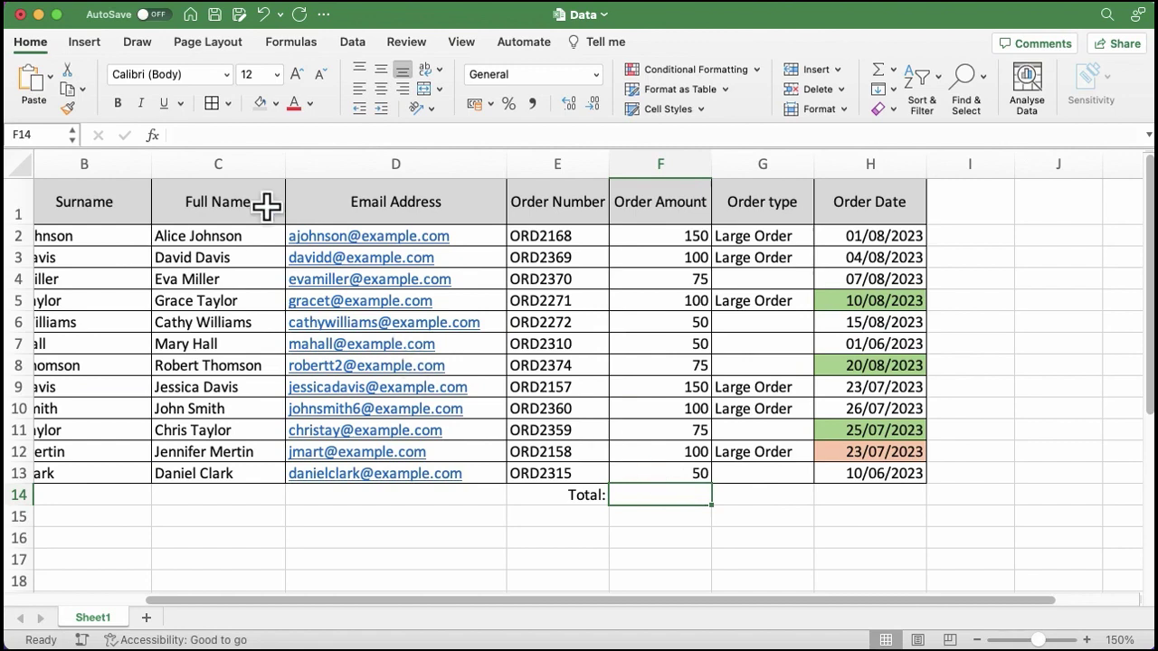
left_click(152, 136)
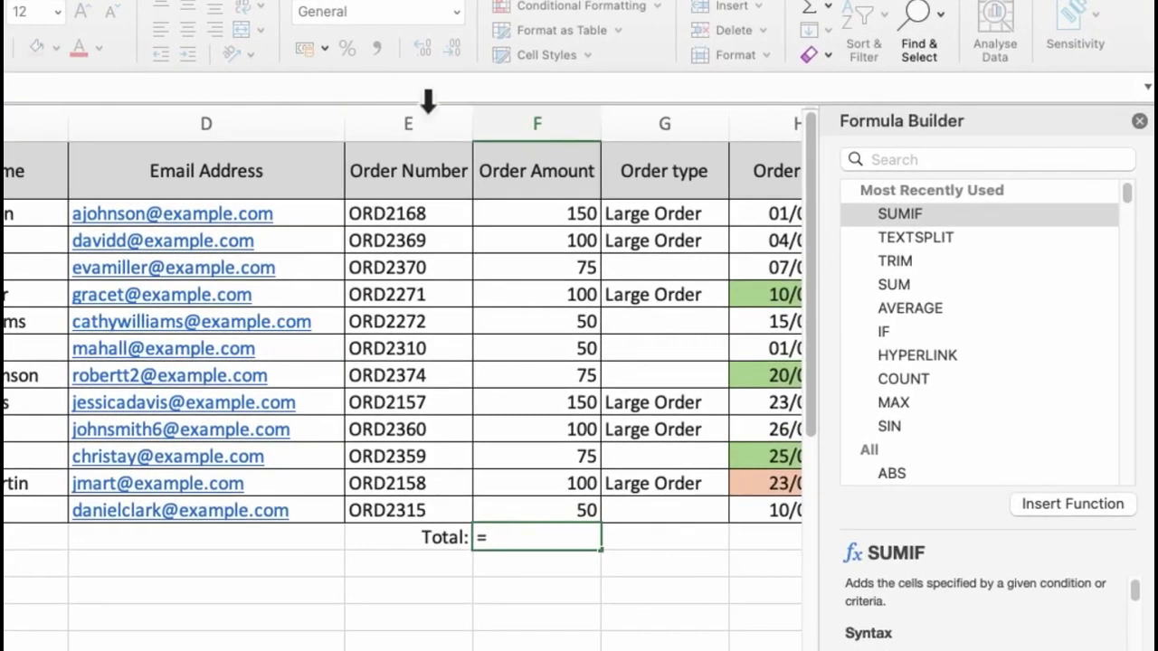
left_click(961, 227)
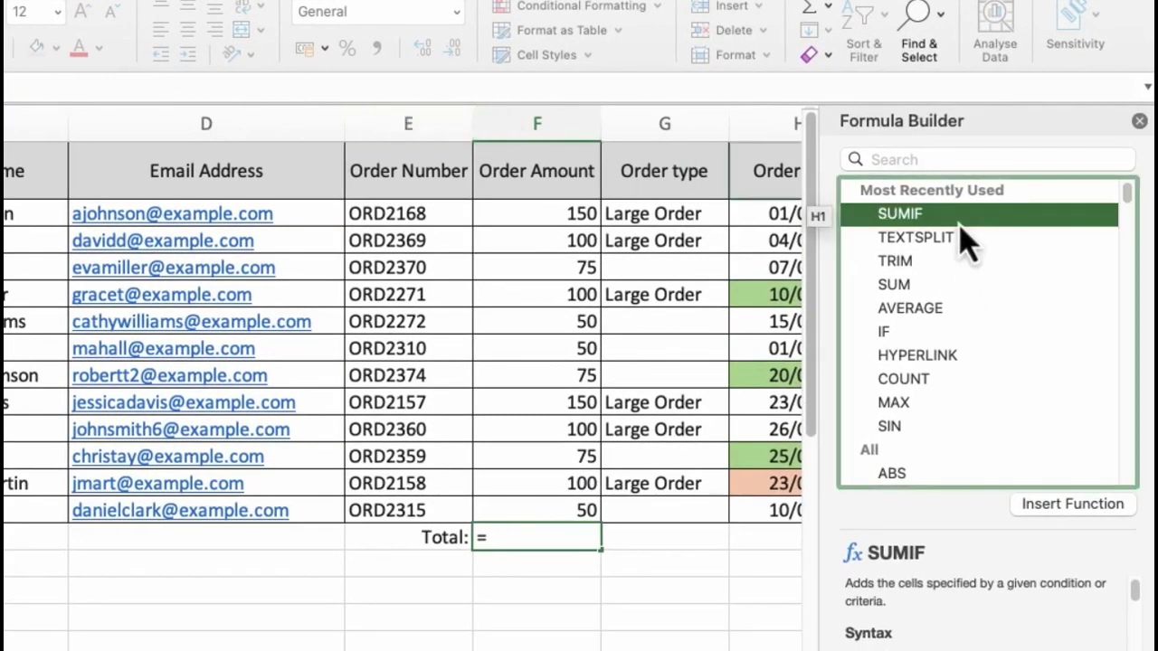
left_click(1047, 512)
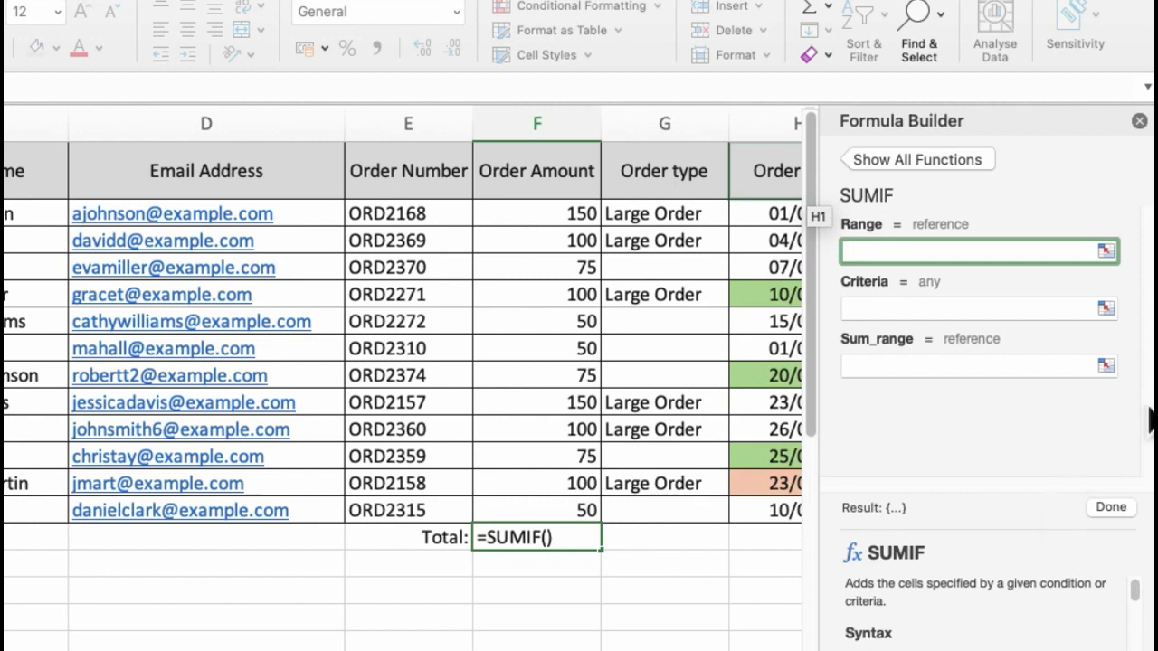
left_click_drag(712, 214, 698, 512)
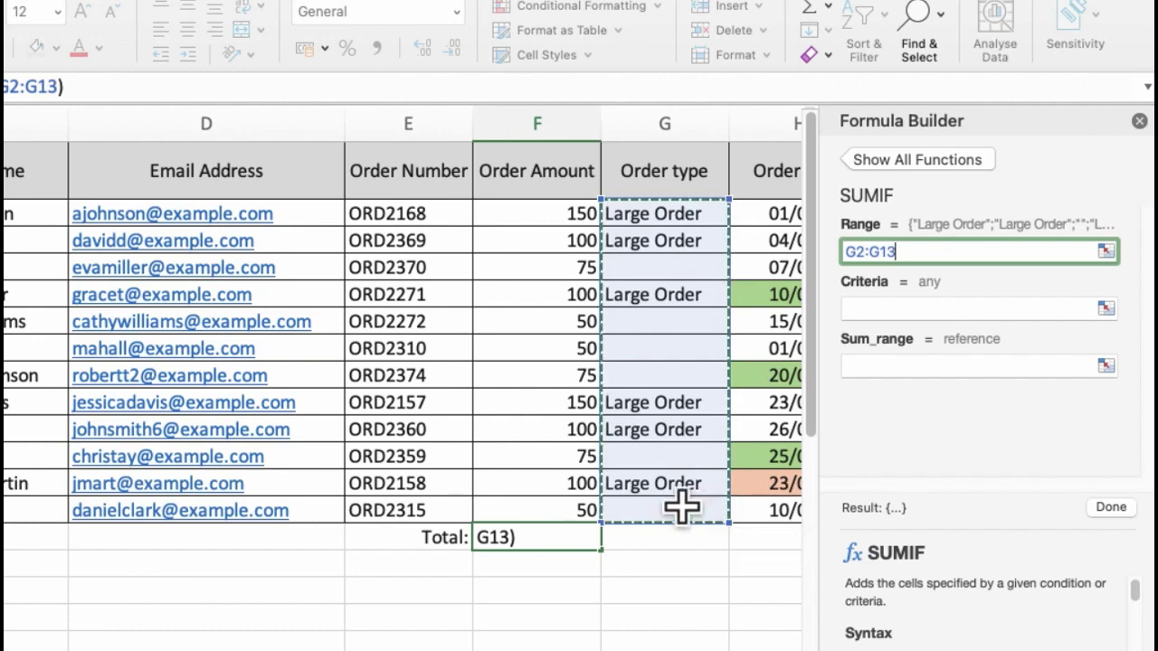
Set the SUMIF criteria to =Large Order, with a capital O in Order
left_click(869, 308)
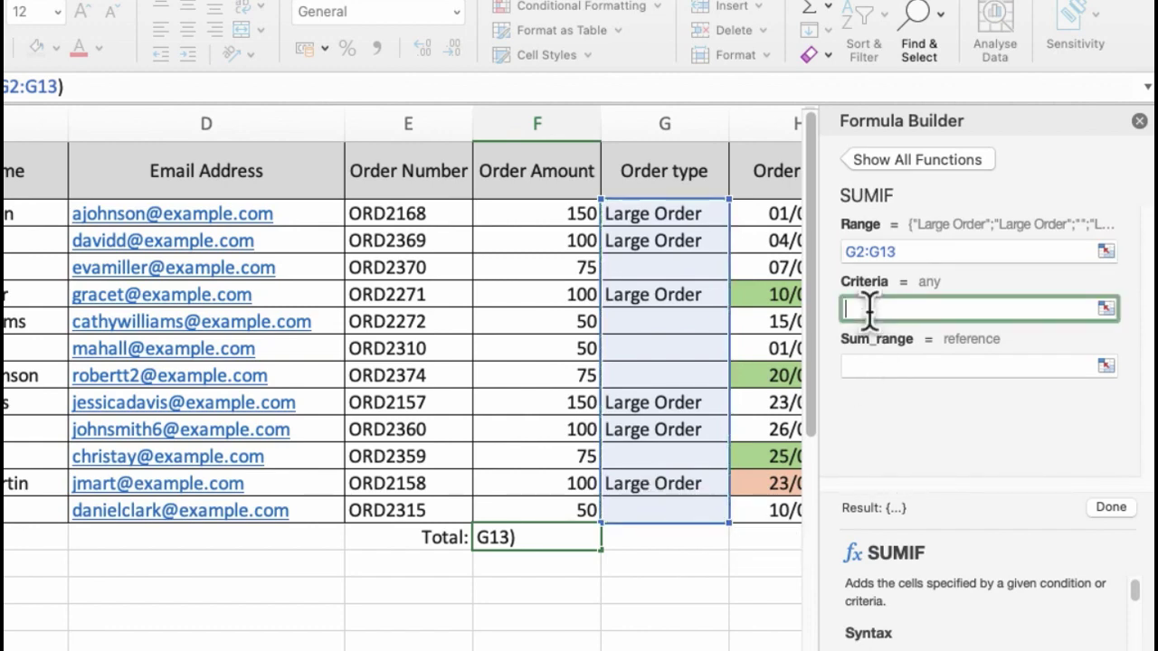
type("=Larg")
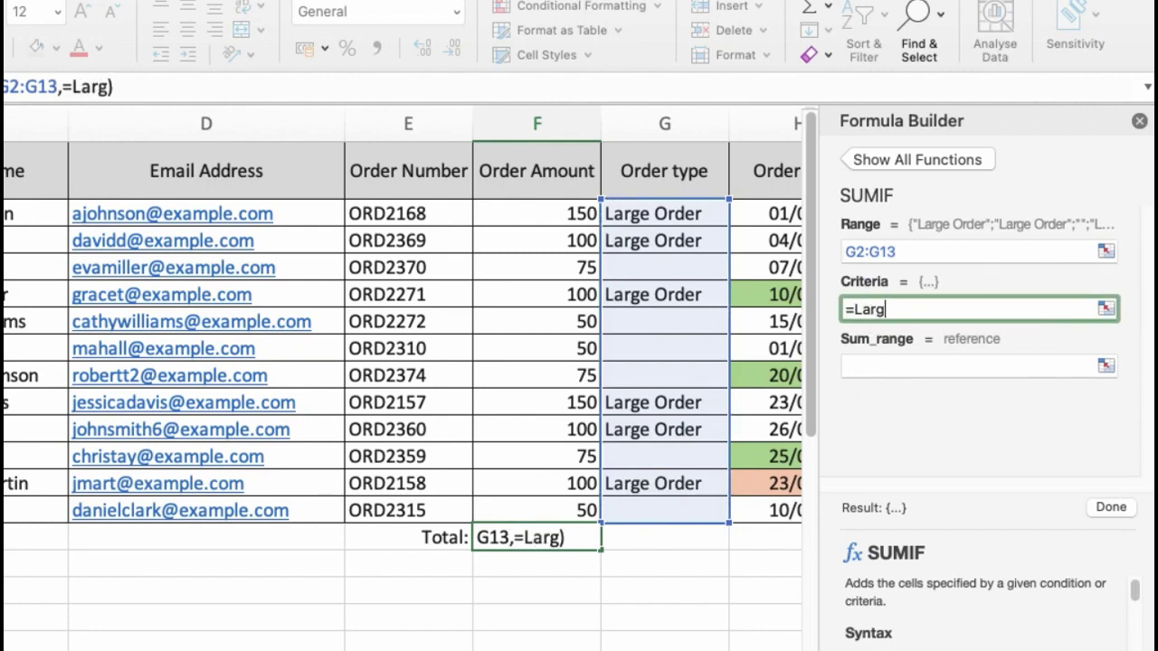
type("e order")
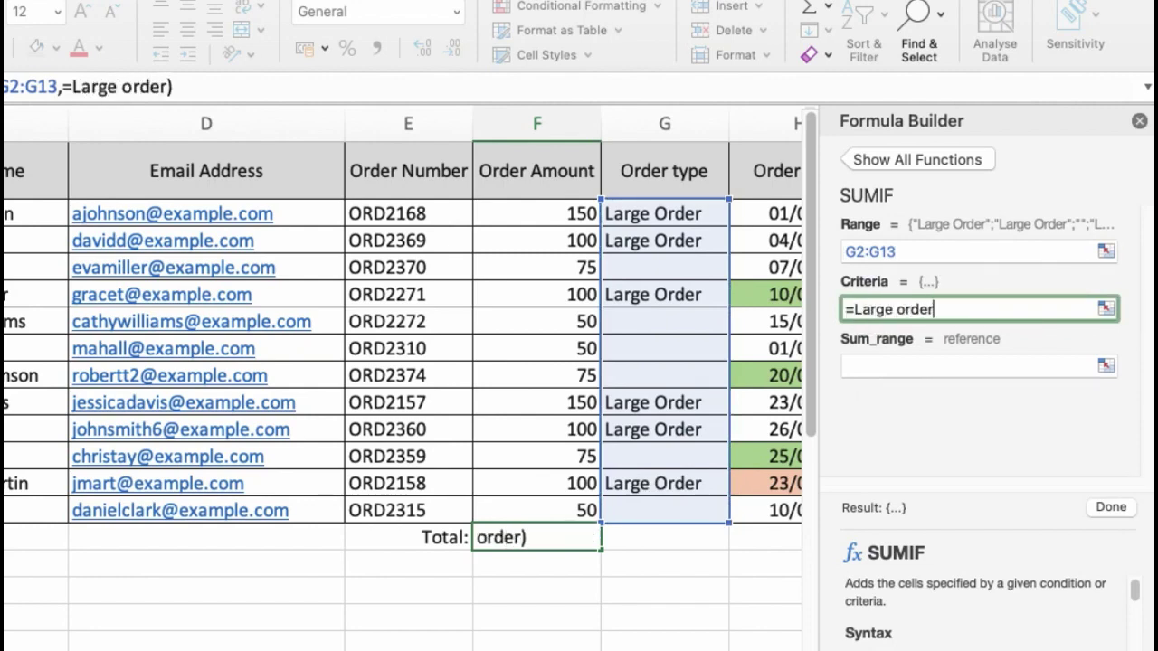
key("BackSpace")
key("BackSpace")
key("BackSpace")
key("BackSpace")
key("BackSpace")
type("Order")
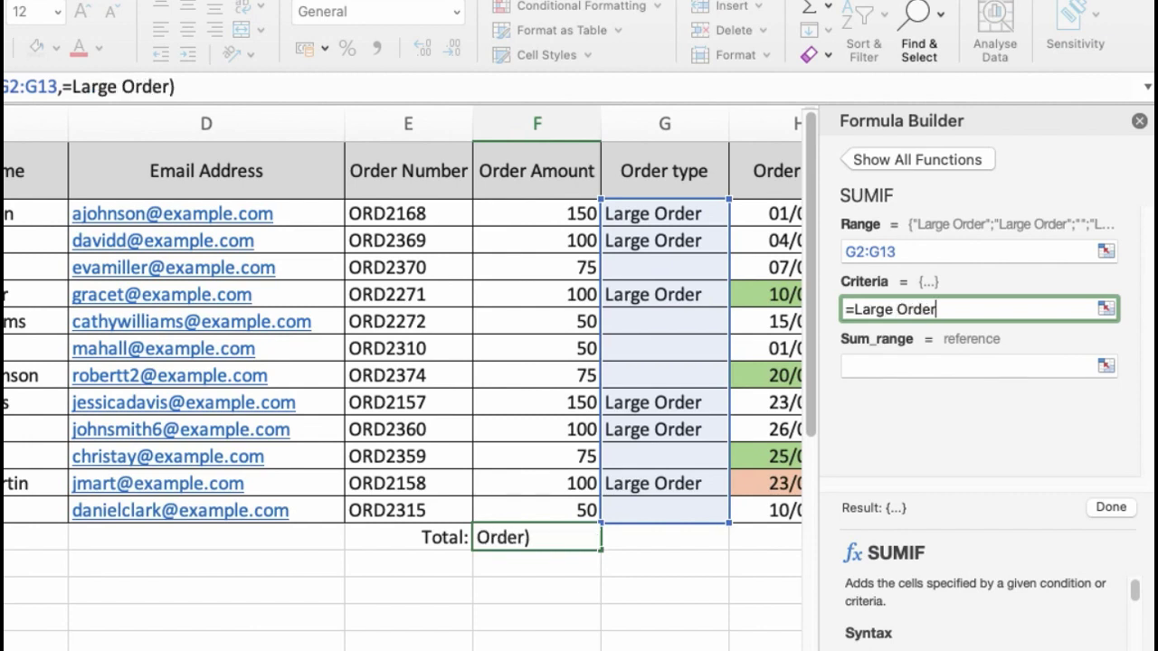
Set the SUMIF sum range to the order amounts F2:F13 and complete the formula in F14
left_click(901, 364)
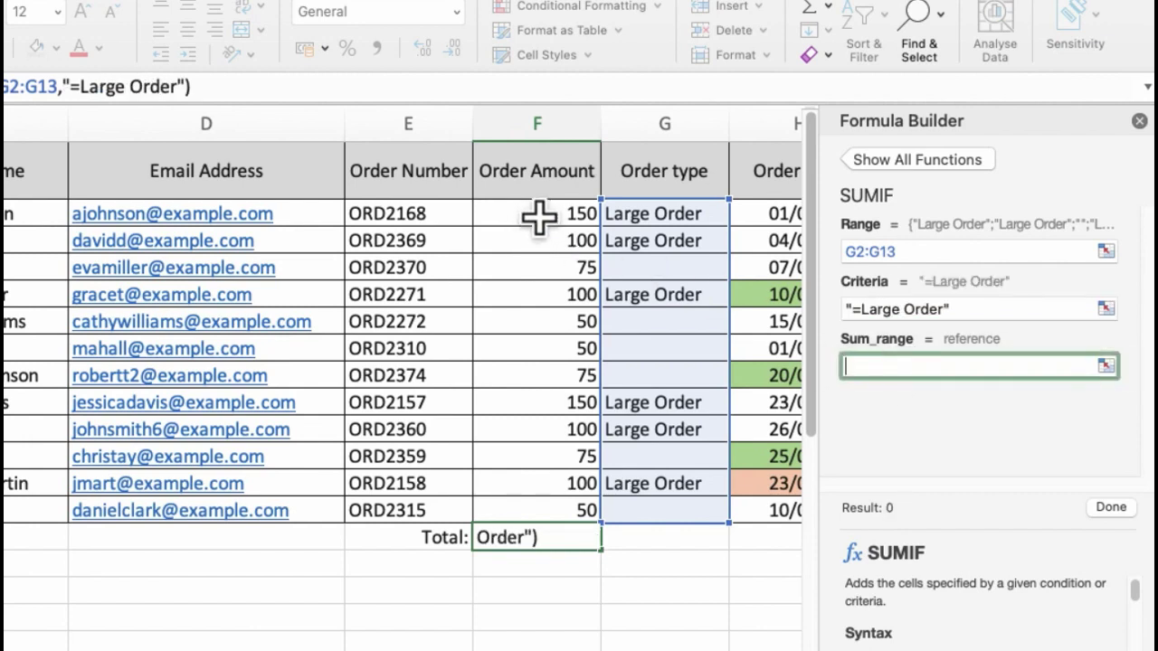
left_click_drag(535, 217, 536, 506)
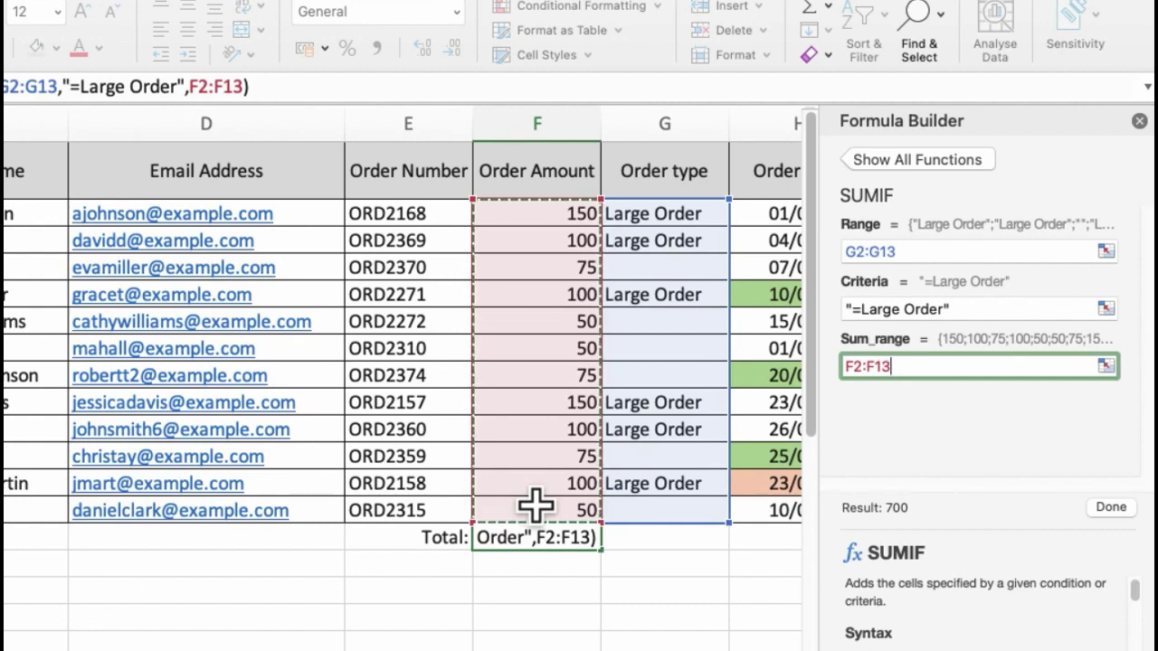
left_click(1111, 509)
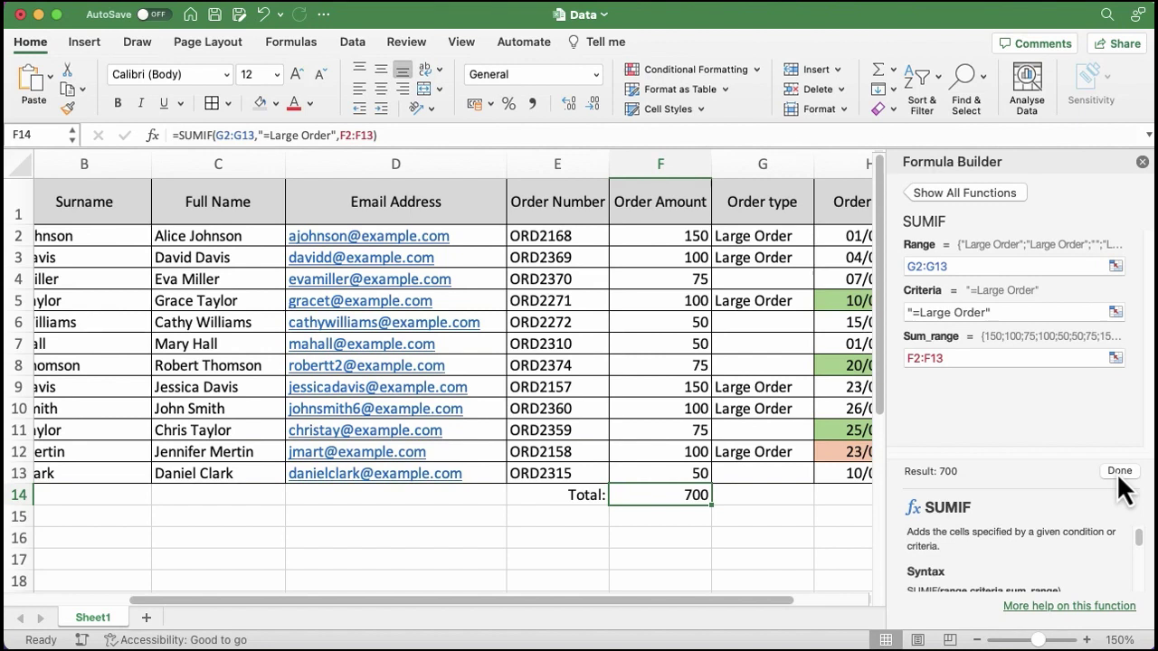
left_click(1120, 471)
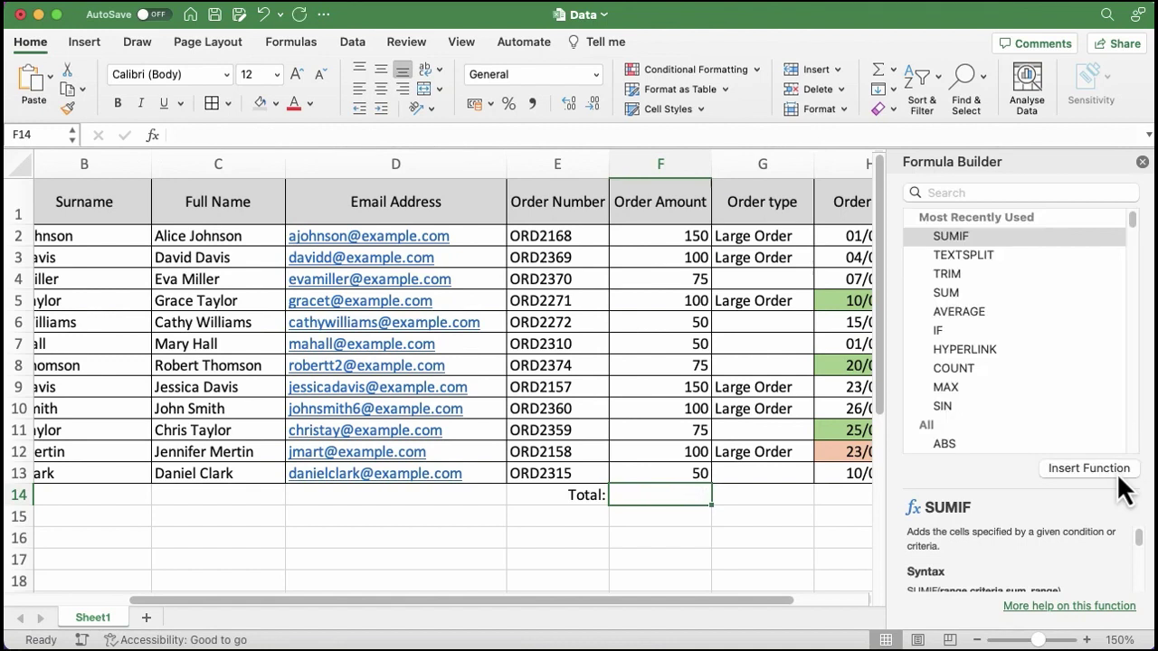
Enter =COUNTIF(F2:F13,">=100") in cell F14 to count the orders of 100 or more
type("=")
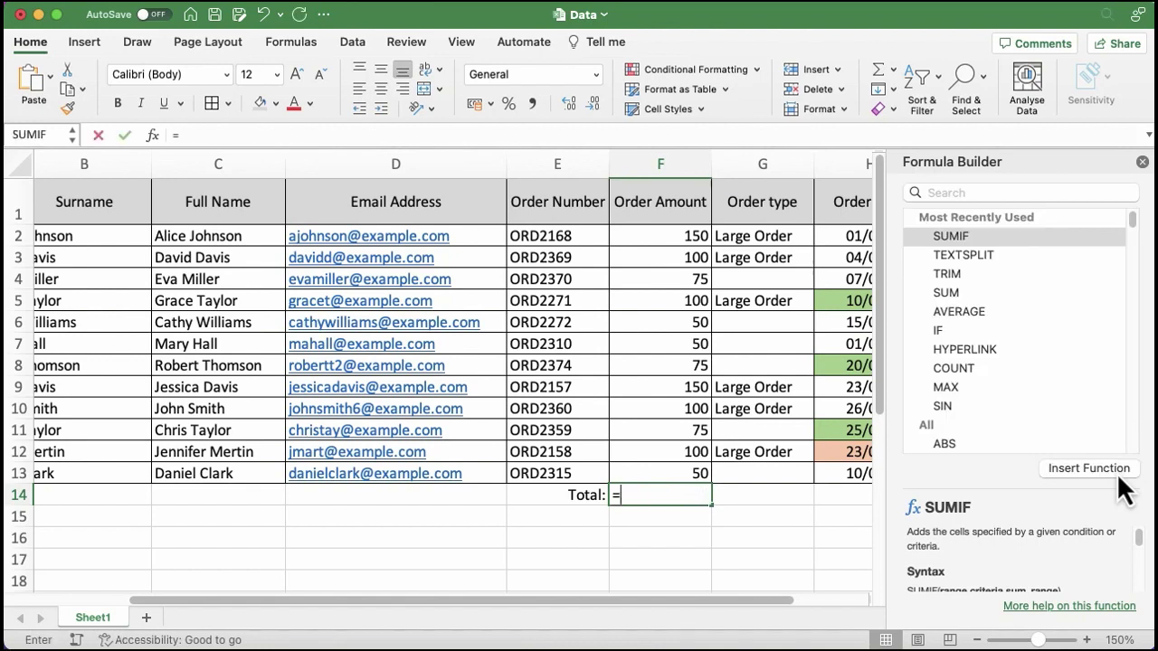
type("cou")
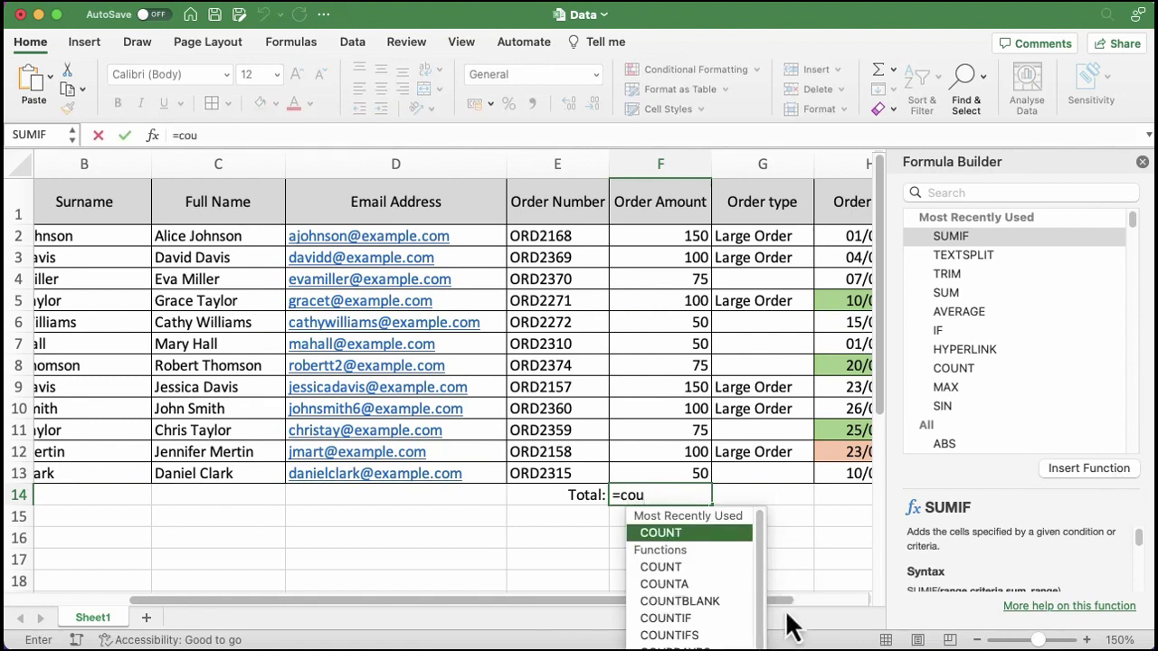
double_click(706, 620)
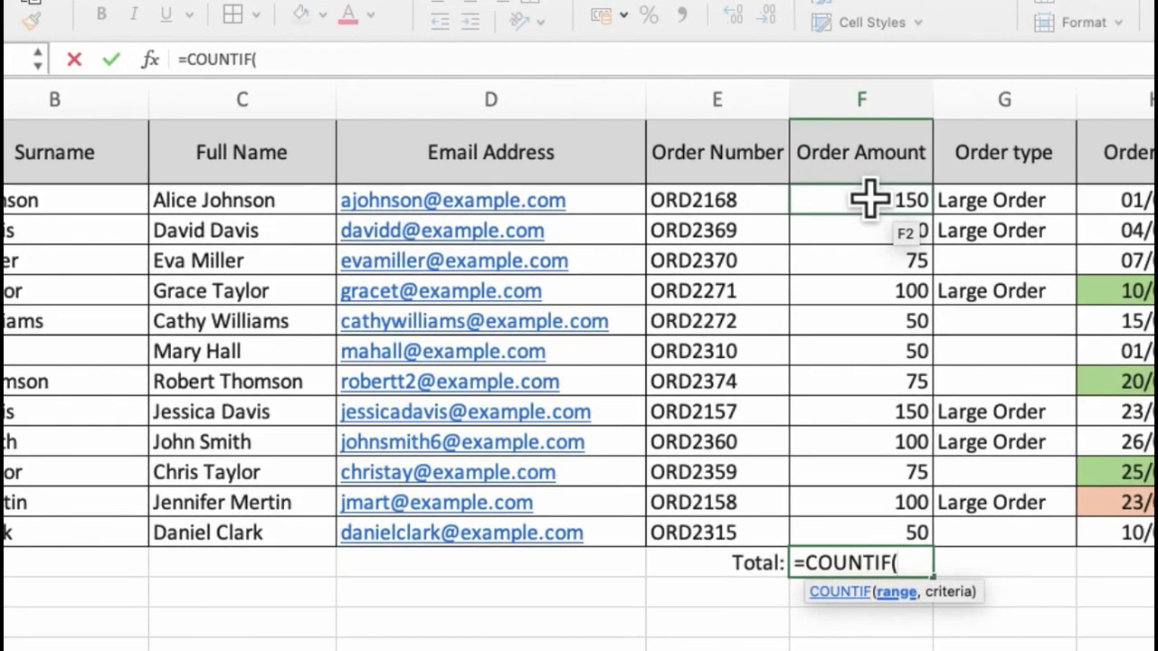
left_click_drag(868, 199, 843, 523)
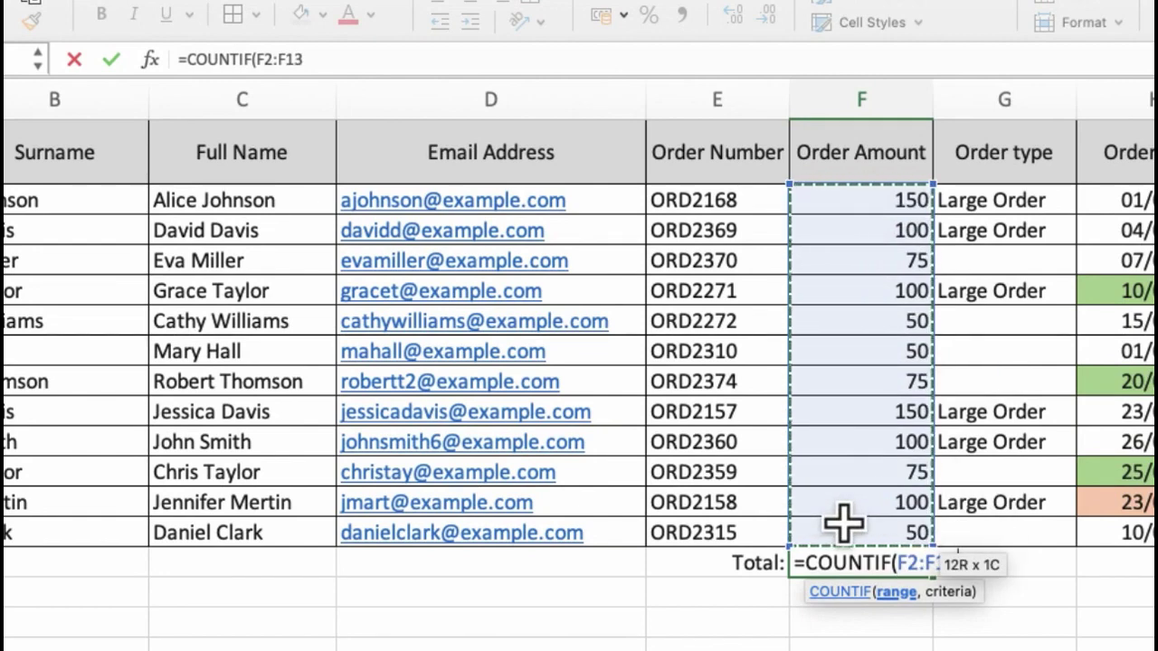
type(",")
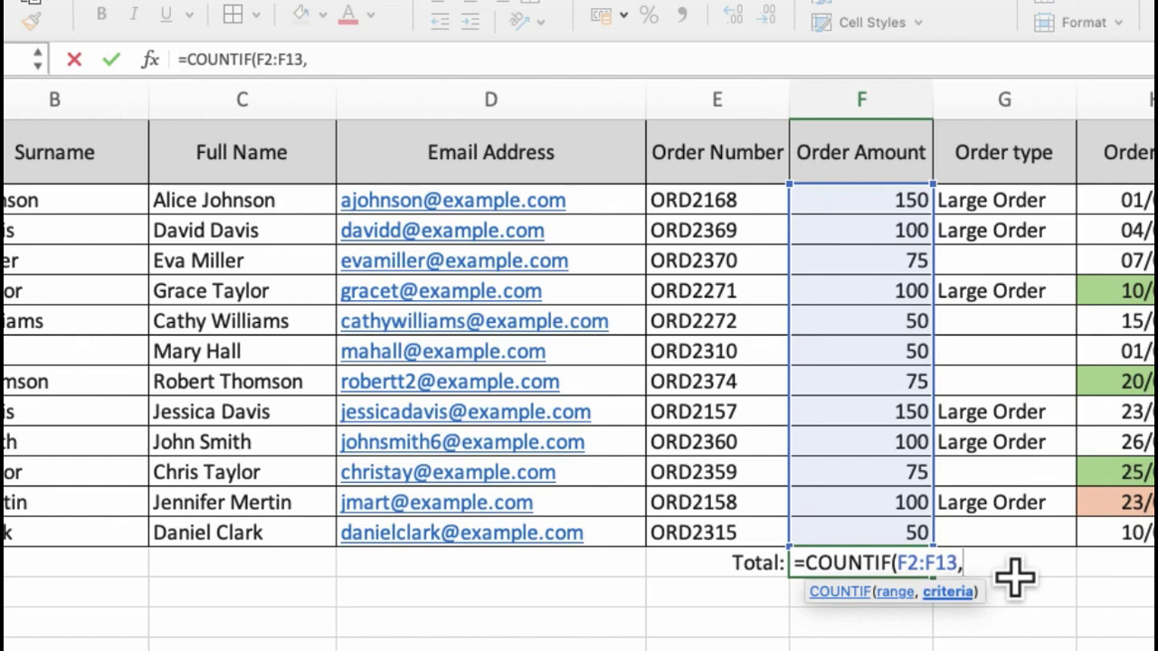
type("\">=1")
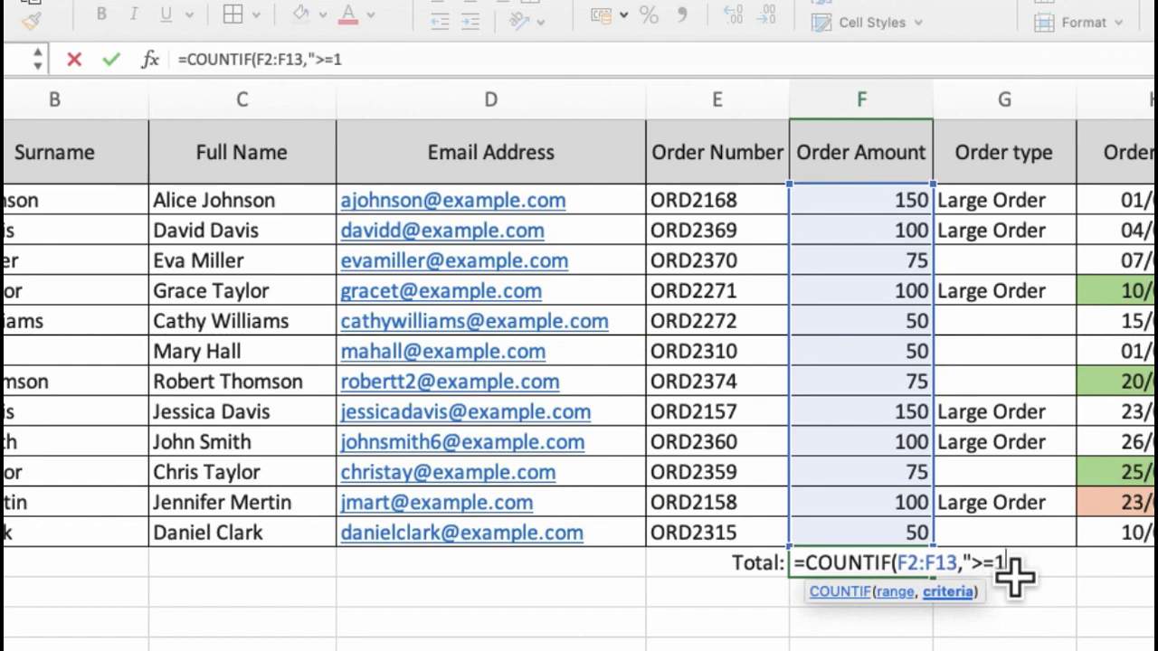
type("00")
type("\")")
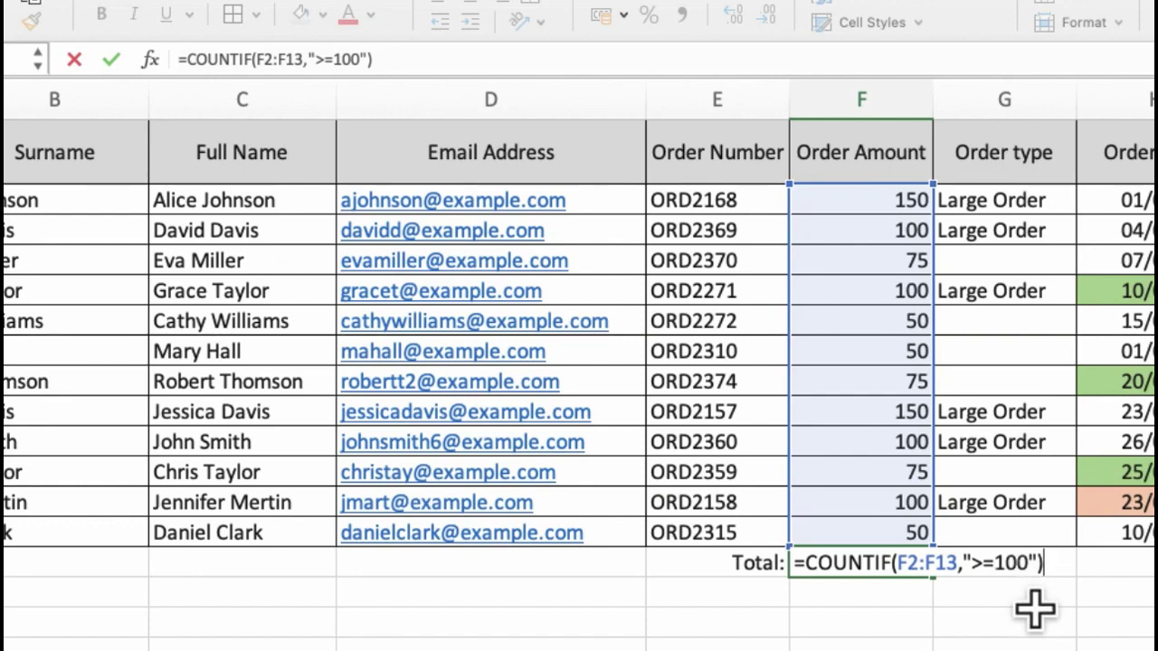
key("Return")
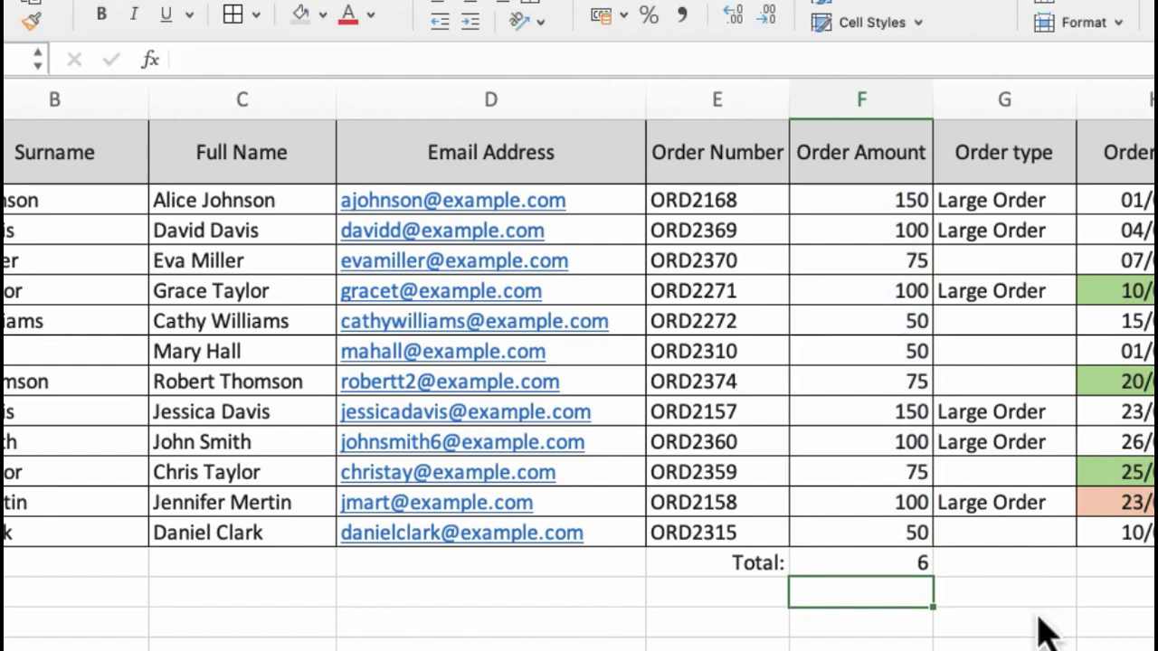
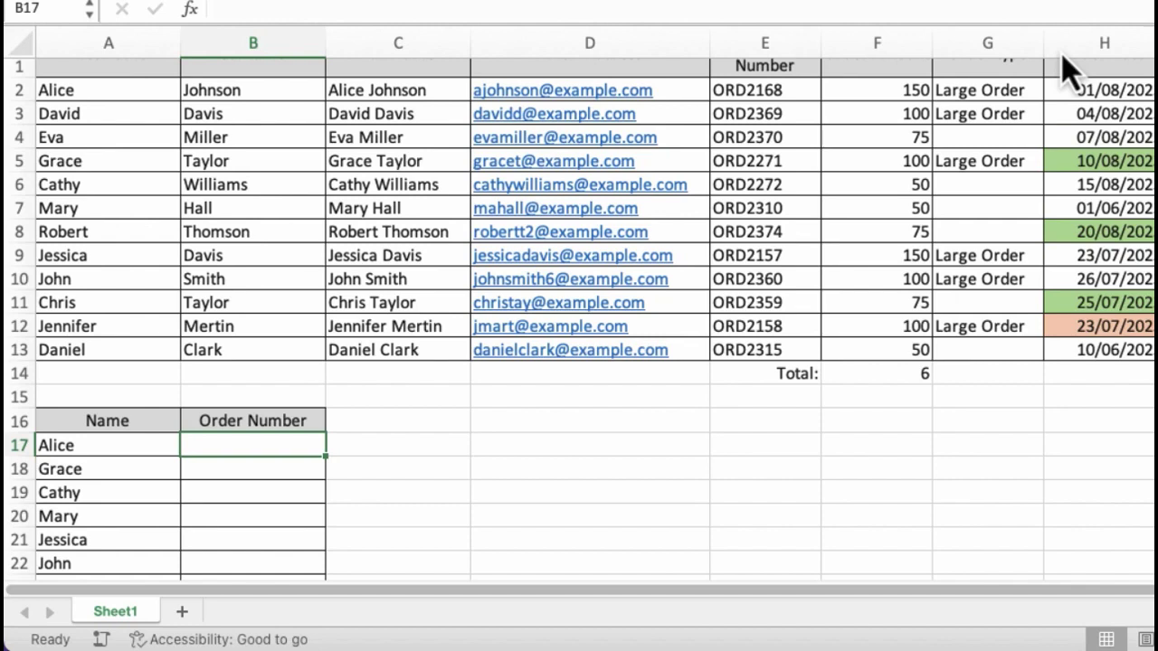
Begin a VLOOKUP formula in cell B17 with lookup value A17 and table array A2:E13
type("=")
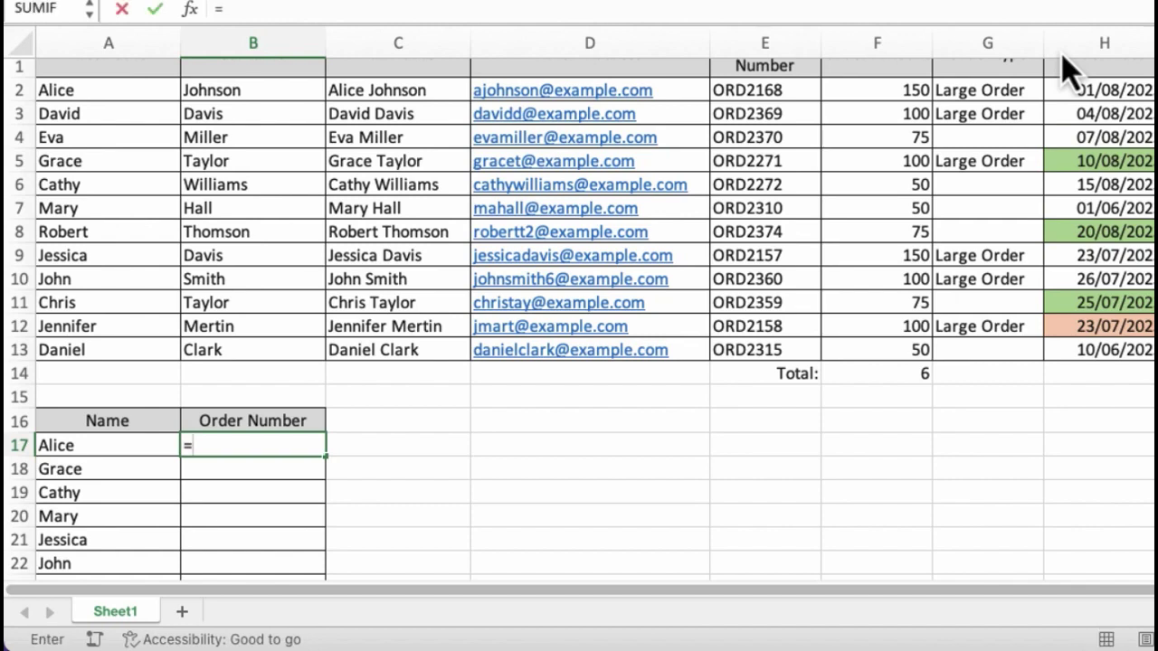
type("vlo")
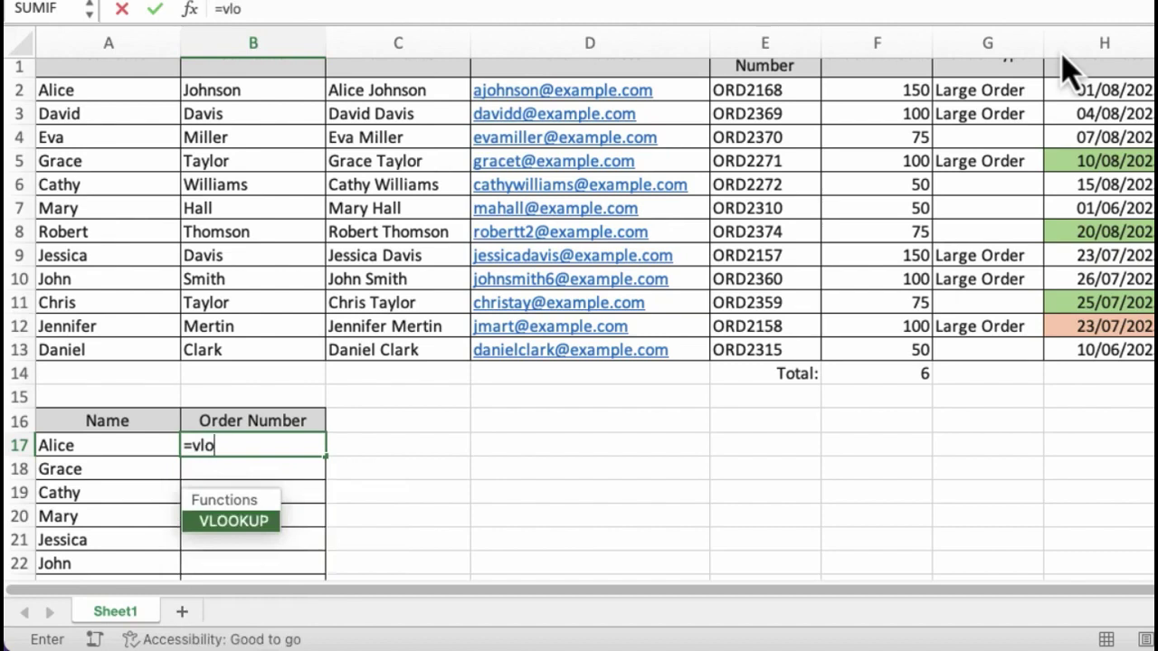
double_click(246, 523)
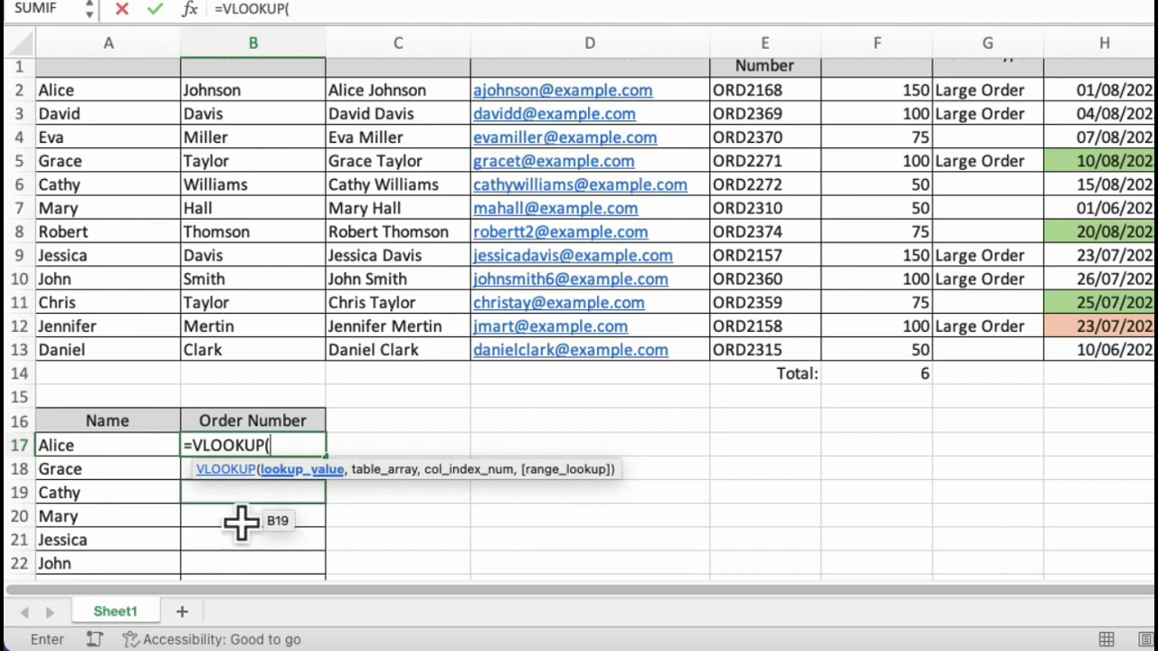
left_click(136, 444)
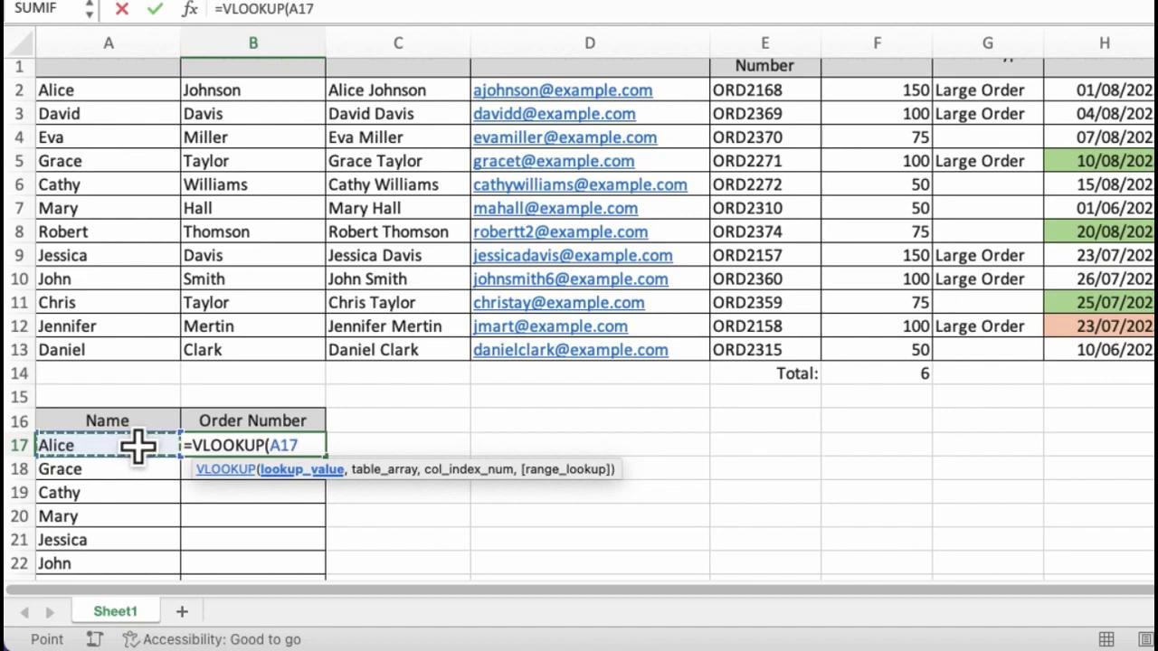
type(",")
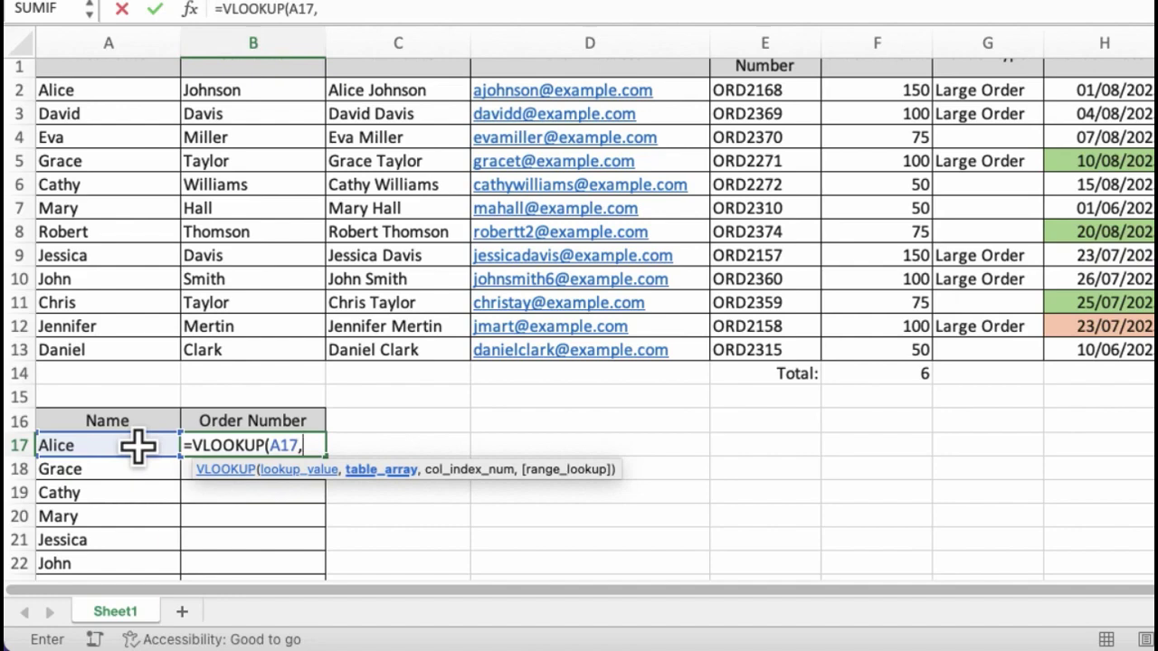
left_click_drag(91, 91, 729, 344)
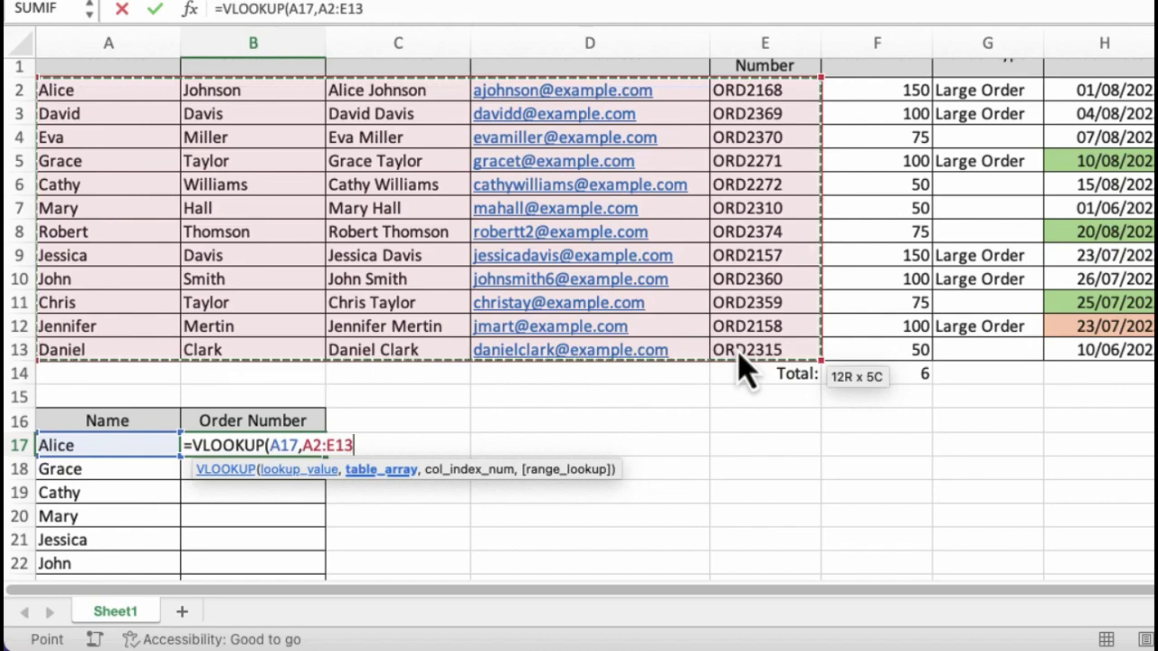
type(",")
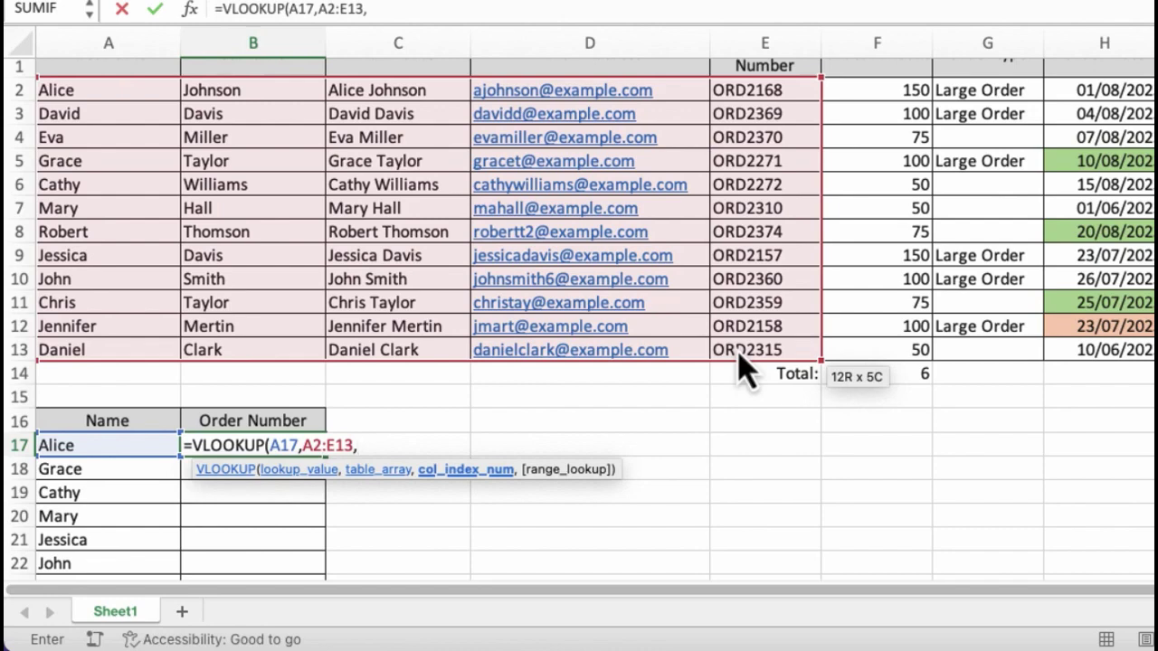
Complete the B17 VLOOKUP with column index 5 and FALSE for an exact match to return the order number
scroll(740, 369, "up", 1)
scroll(740, 369, "up", 1)
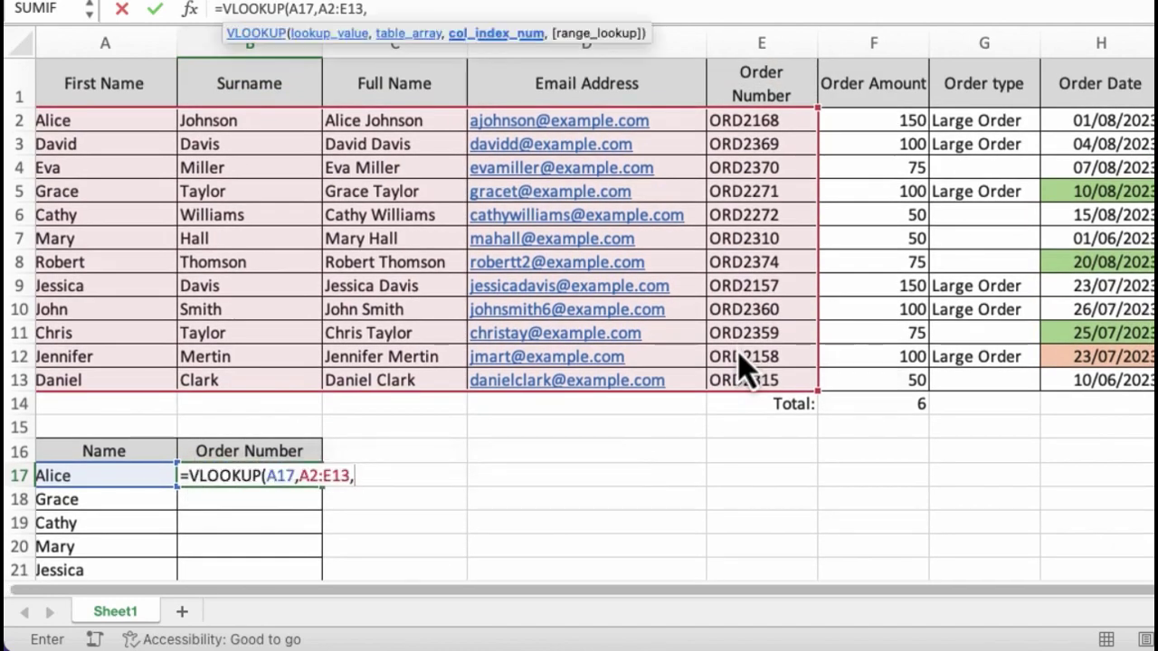
type("5")
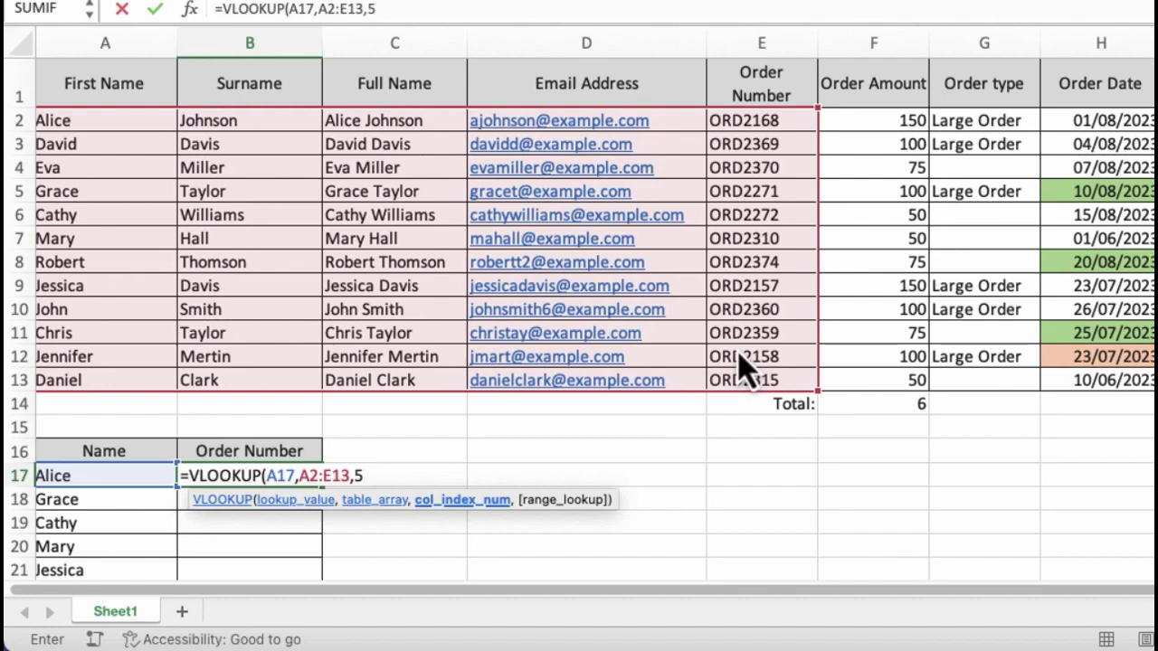
type(",")
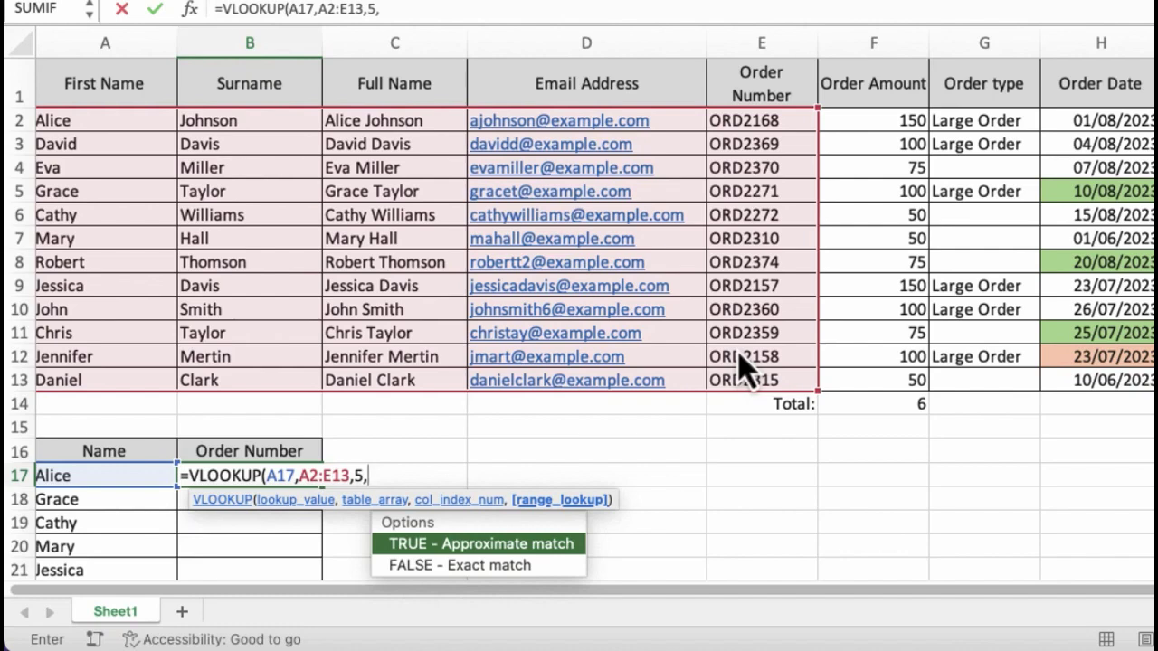
type("FALSE)")
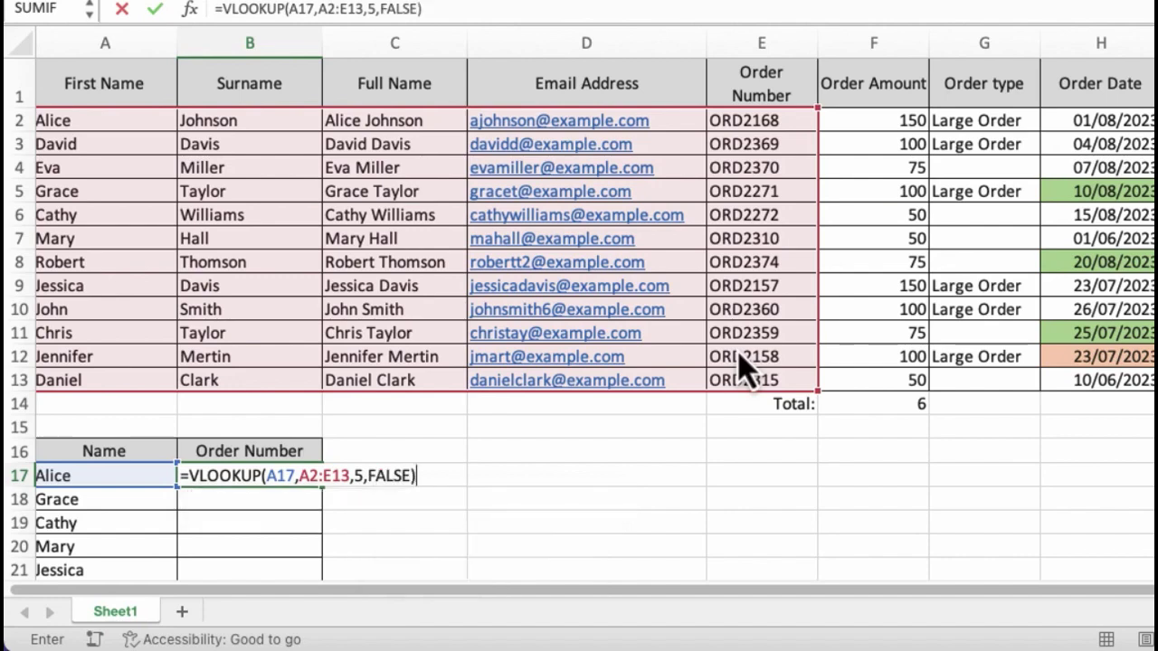
key("Return")
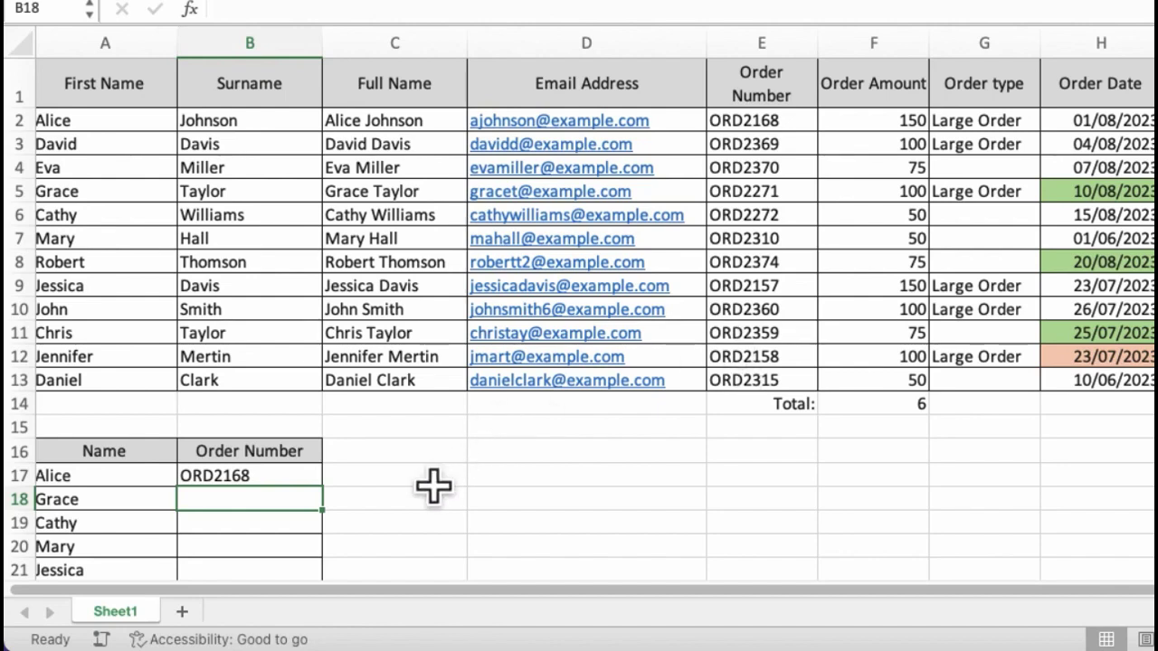
Copy the VLOOKUP formula from B17 down to B23 to return the order number for each listed name
scroll(433, 487, "down", 3)
left_click(300, 384)
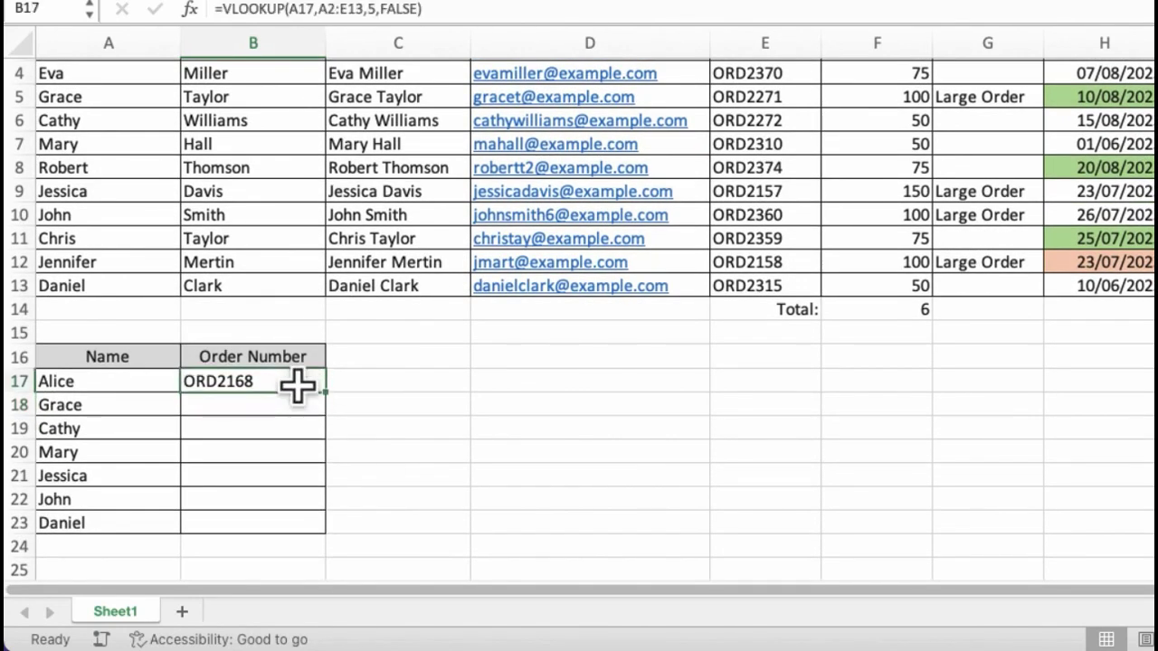
left_click_drag(325, 395, 309, 531)
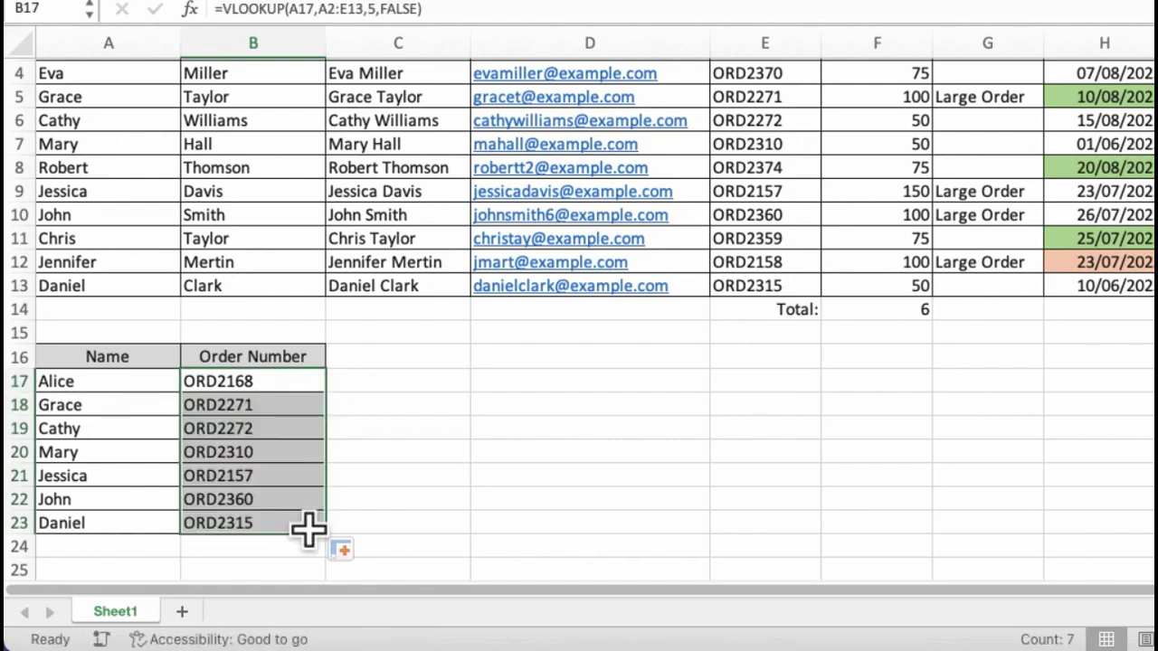
left_click(412, 479)
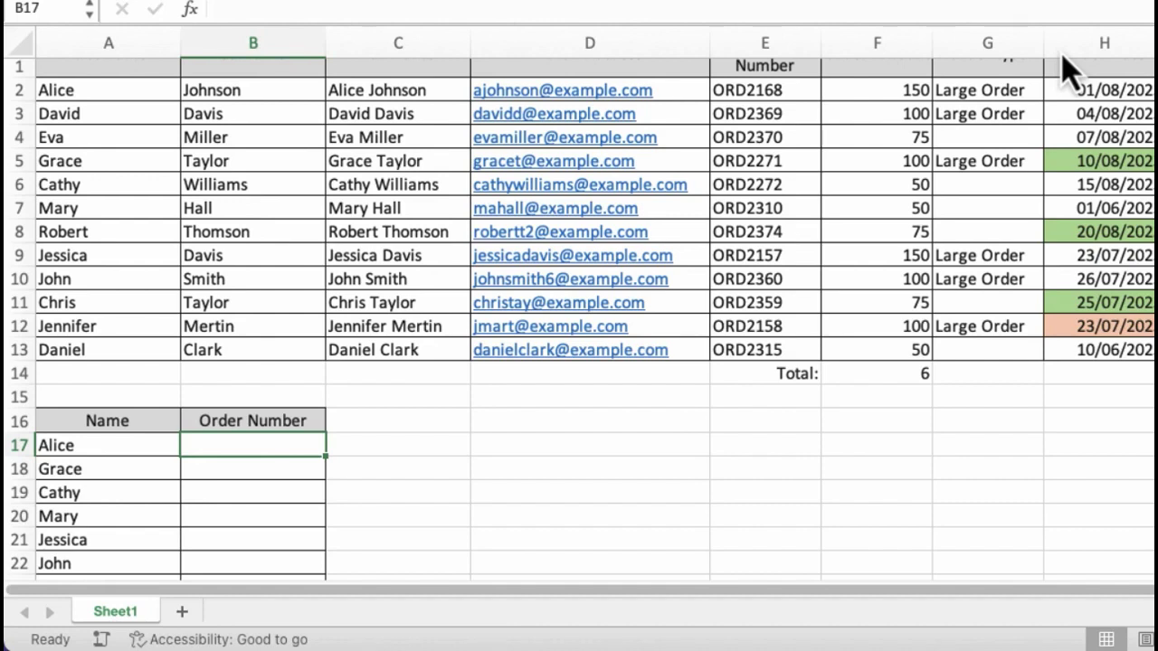
Start a VLOOKUP formula in the emptied cell B17 with lookup value A17 and table array A2:E13
type("=")
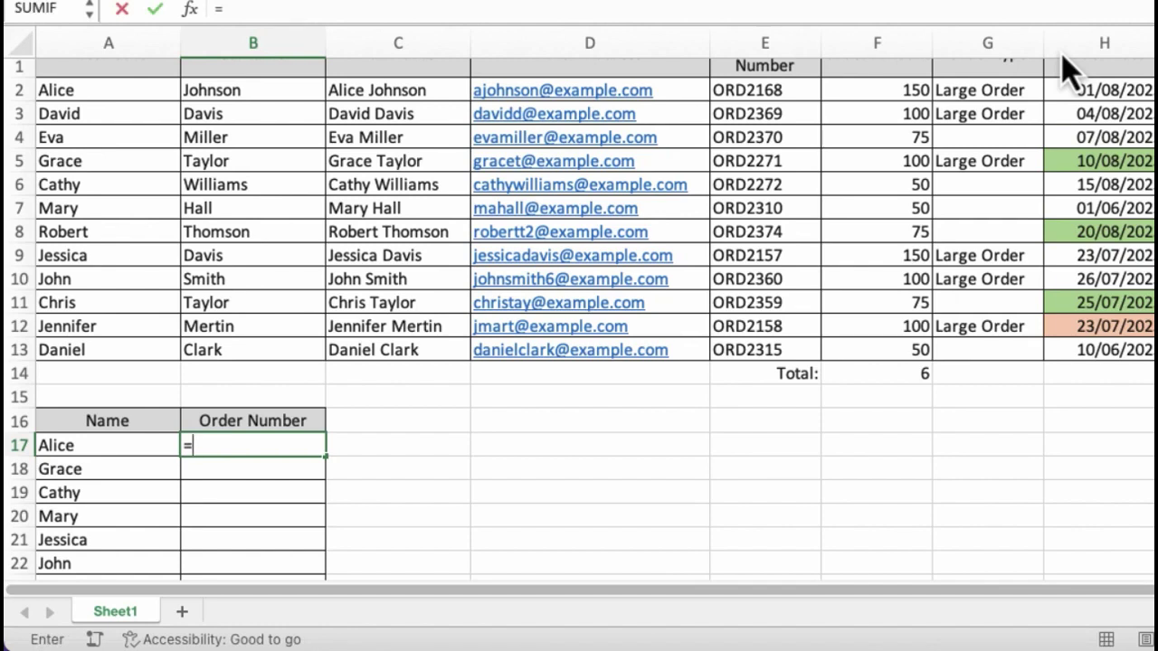
type("vlo")
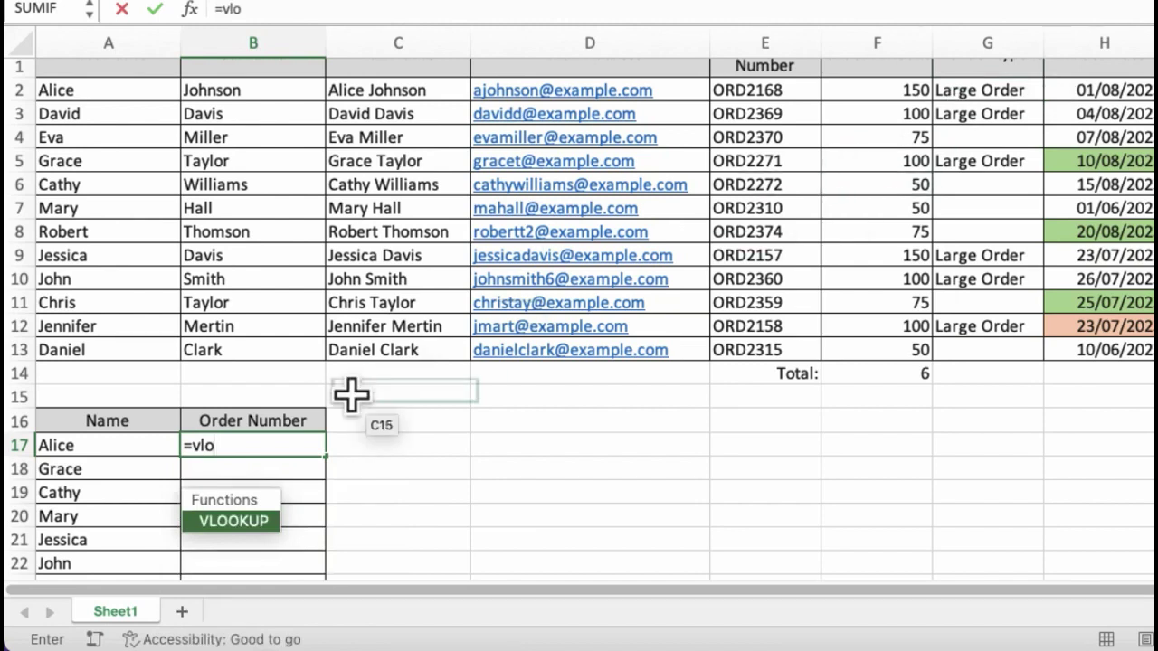
double_click(242, 523)
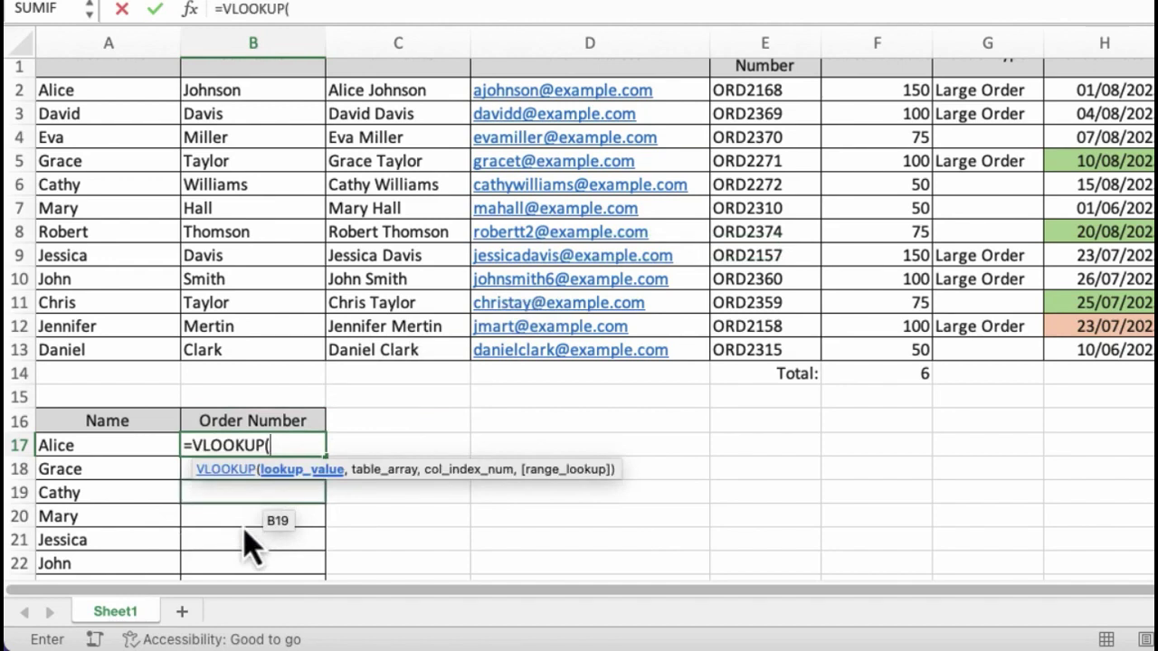
left_click(137, 445)
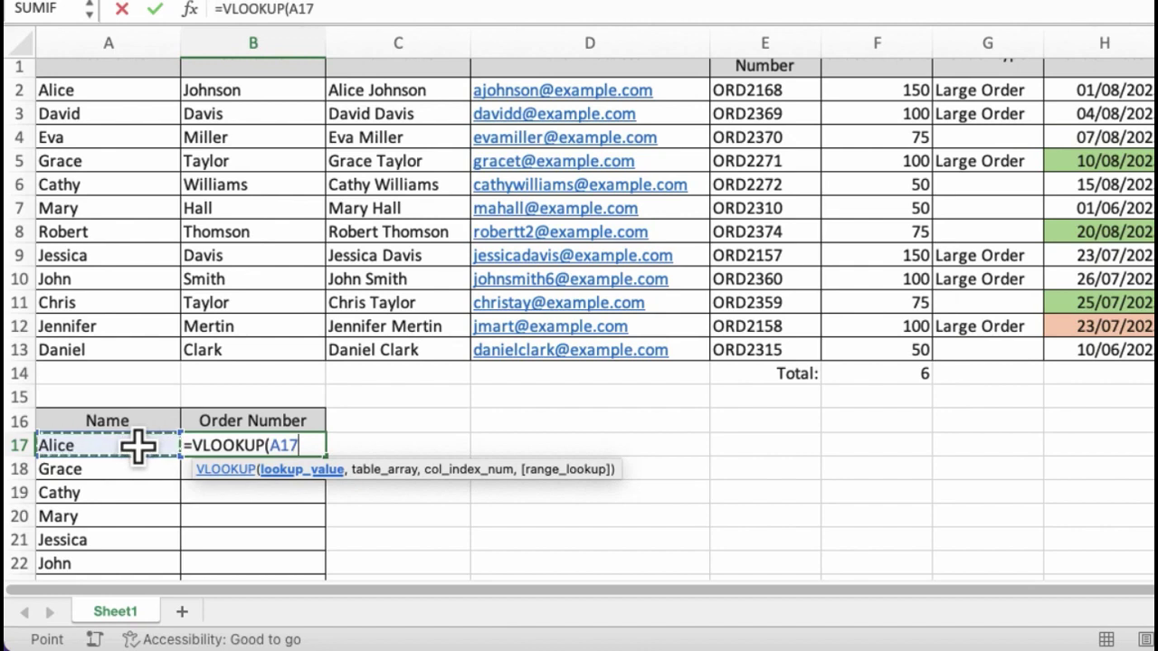
type(",")
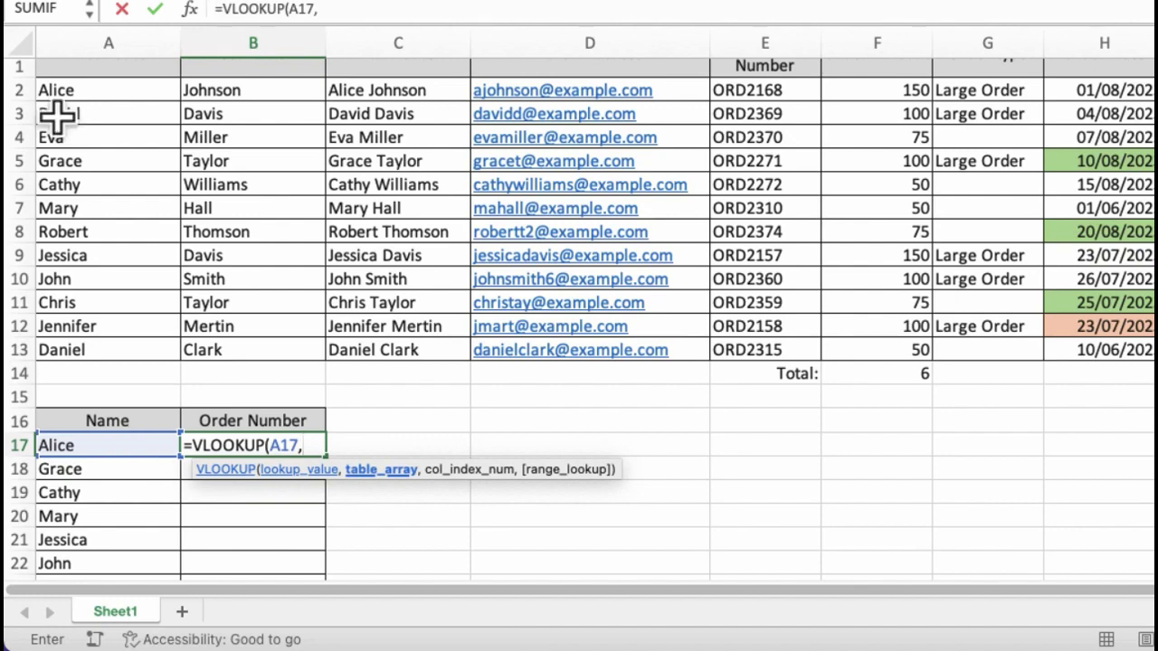
left_click_drag(91, 89, 735, 348)
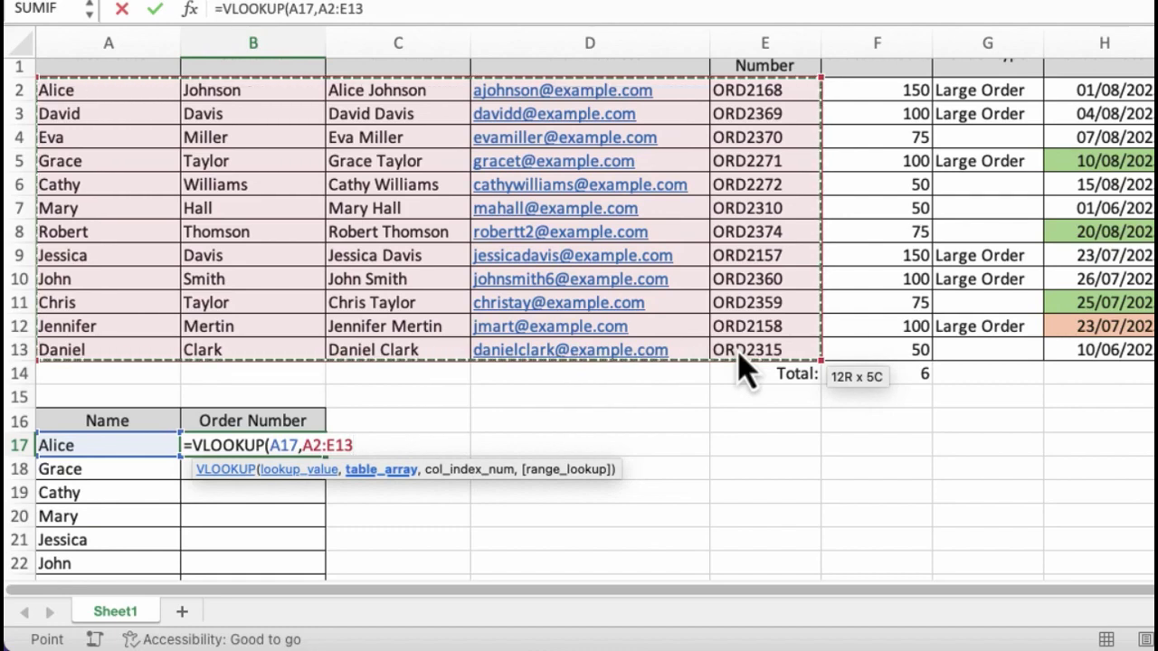
type(",")
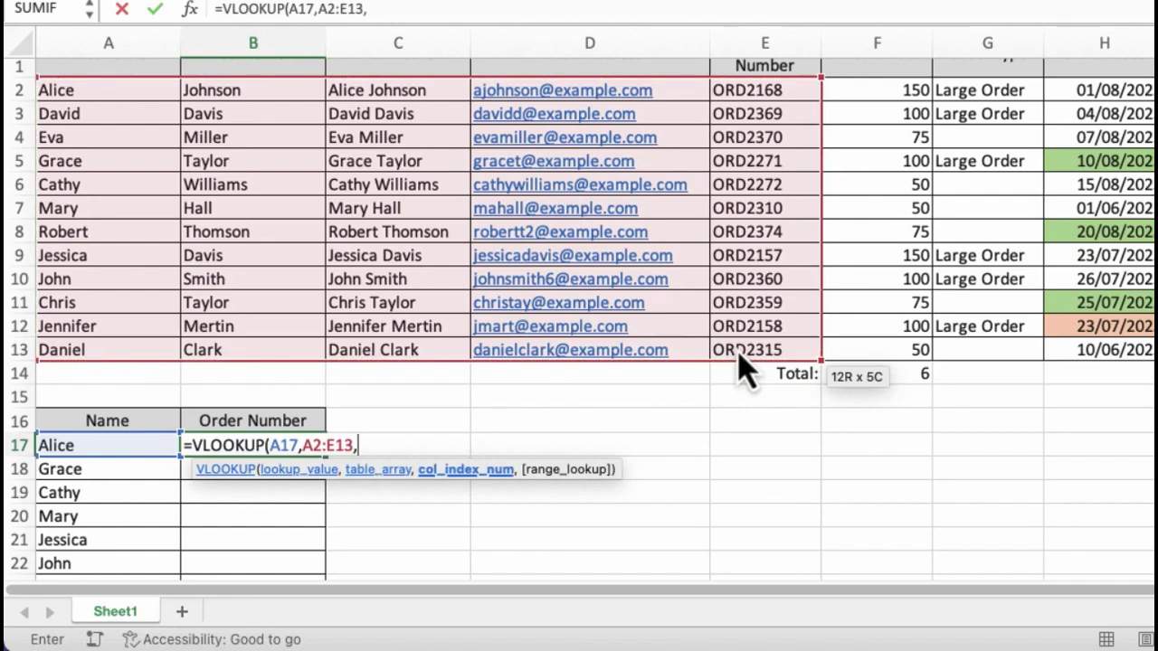
Finish the VLOOKUP in B17 with column index 5 and FALSE for an exact match
scroll(742, 367, "up", 2)
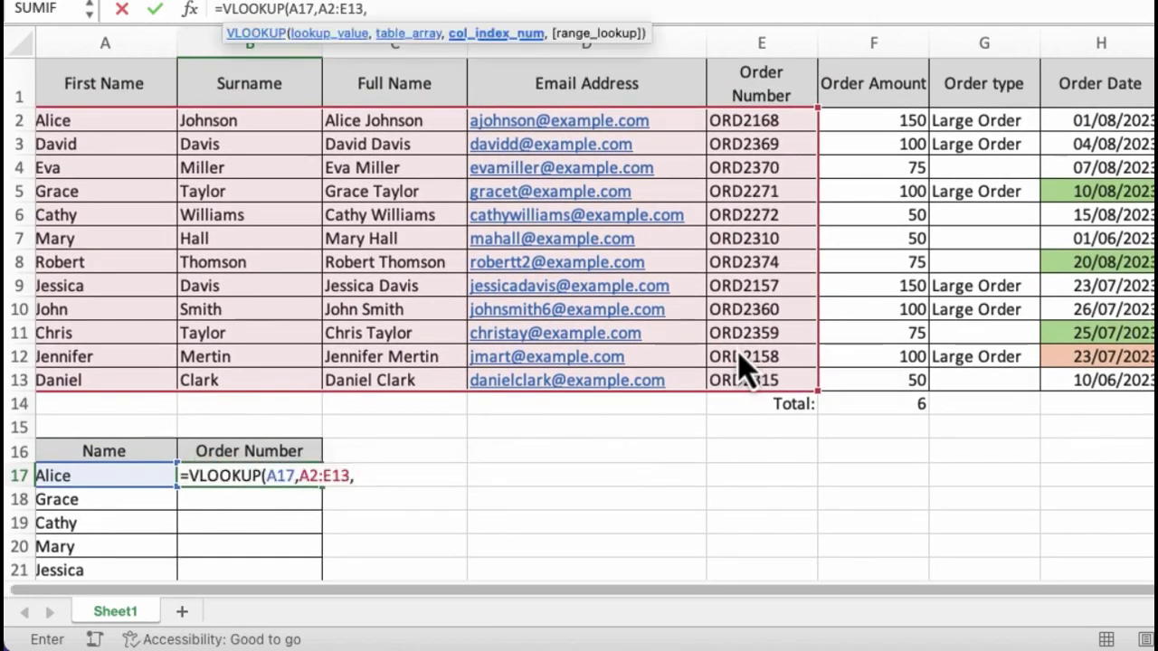
type("5")
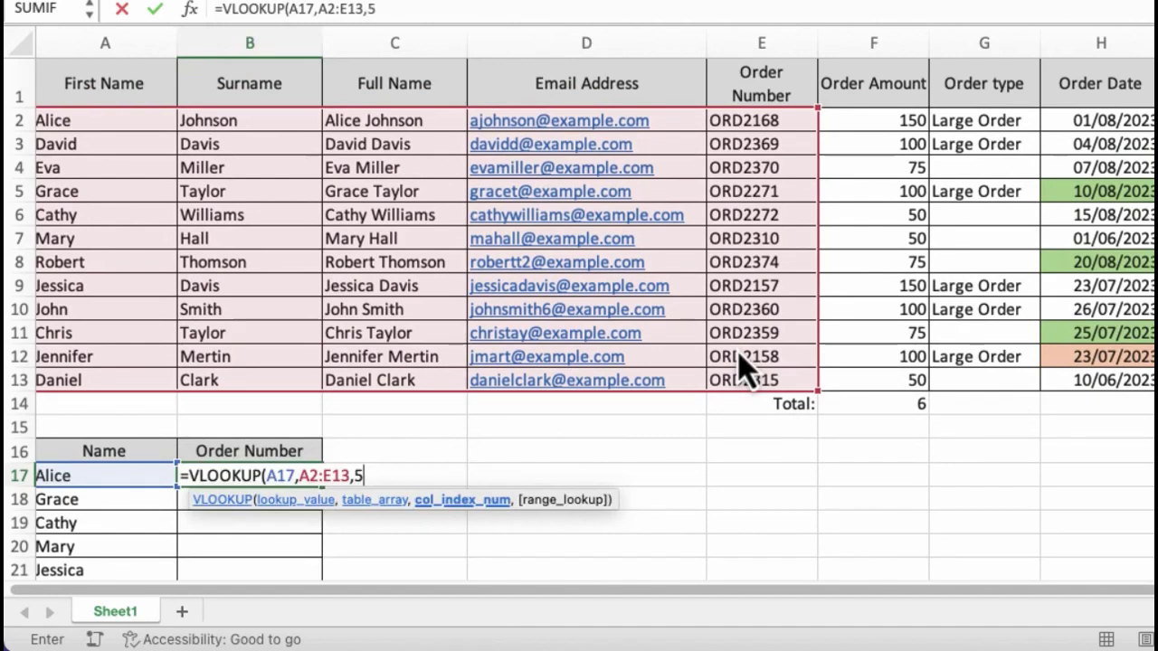
type(",")
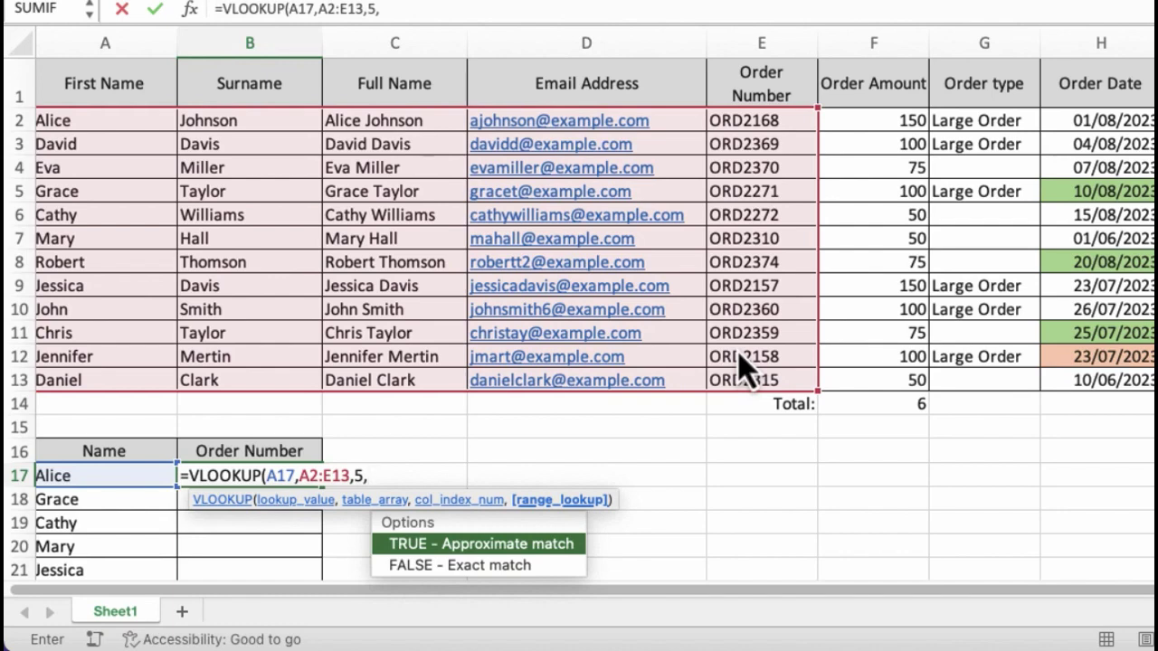
type("FALSE")
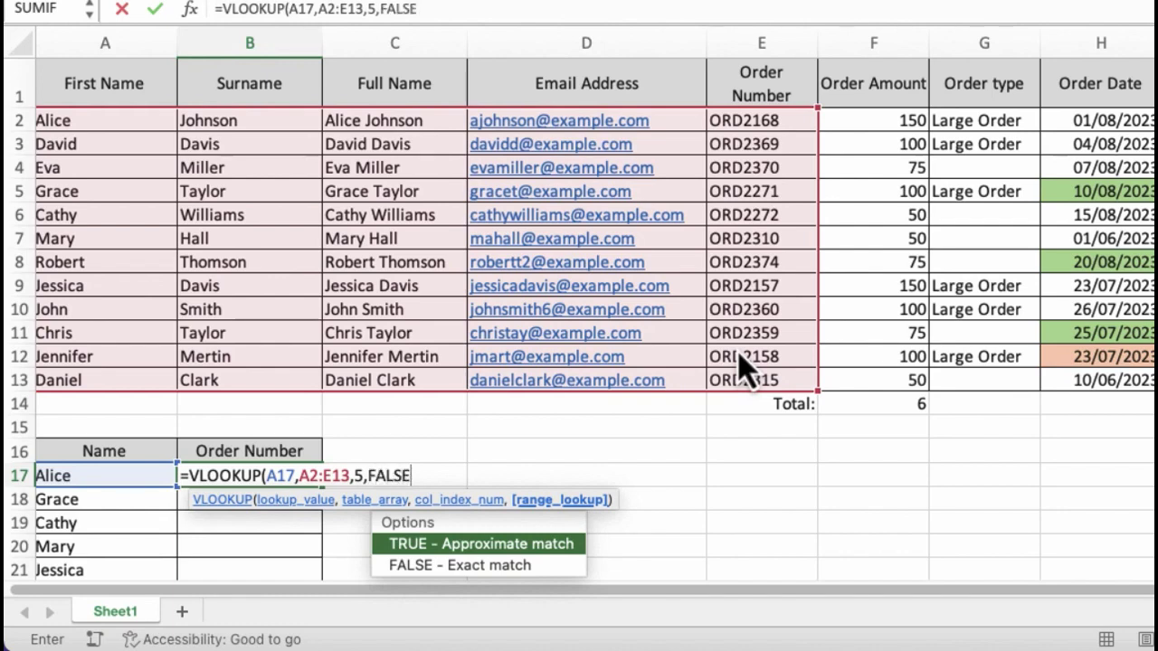
type(")")
key("Return")
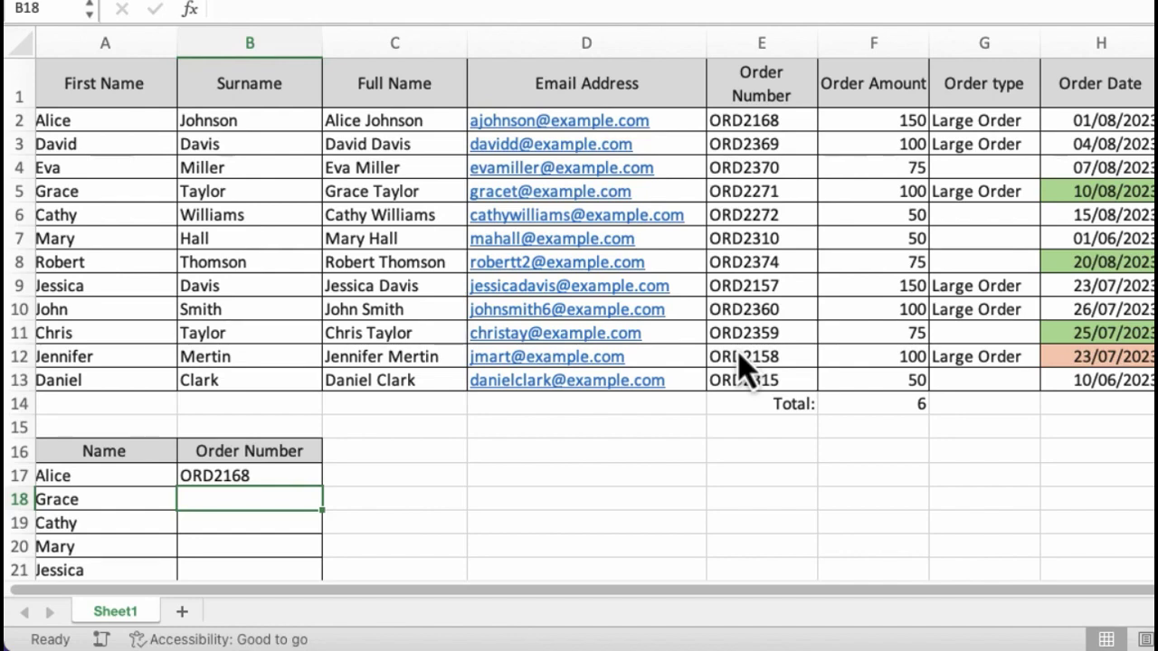
Fill the B17 VLOOKUP formula down through B23 for the remaining names
scroll(434, 486, "down", 3)
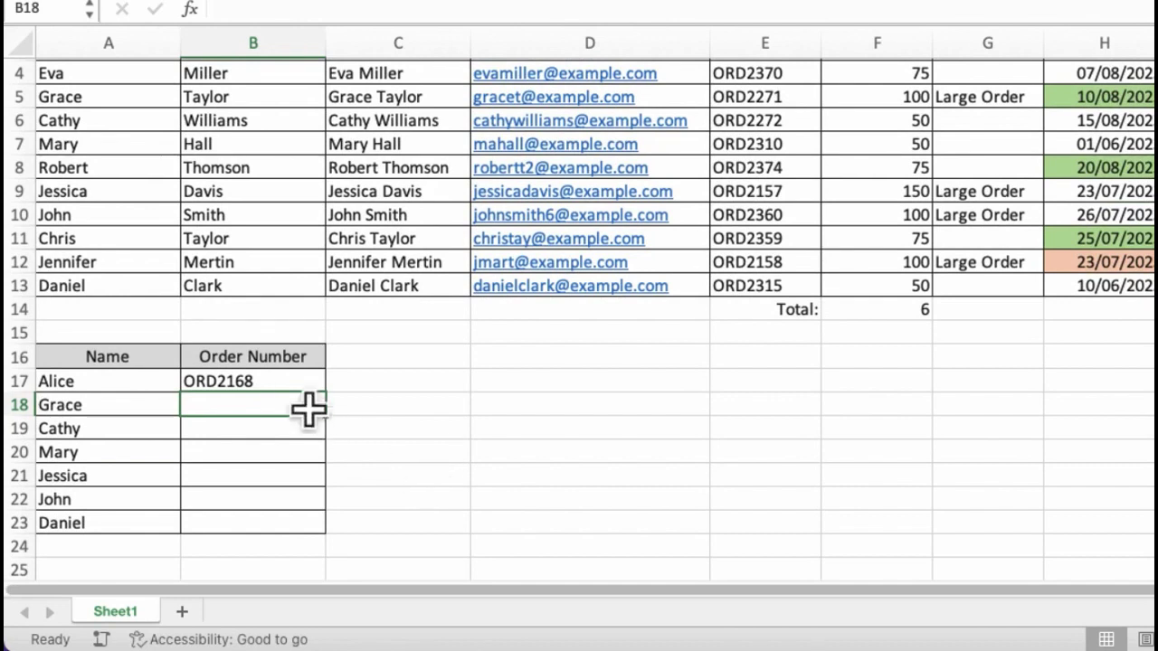
left_click(302, 383)
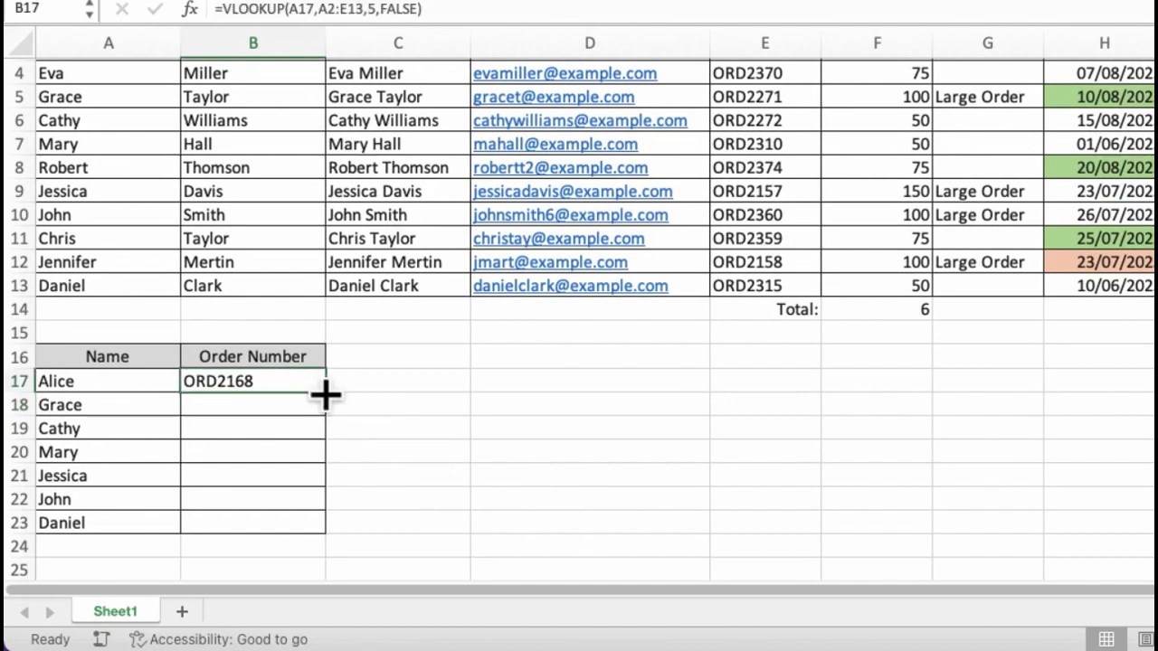
left_click_drag(324, 394, 308, 525)
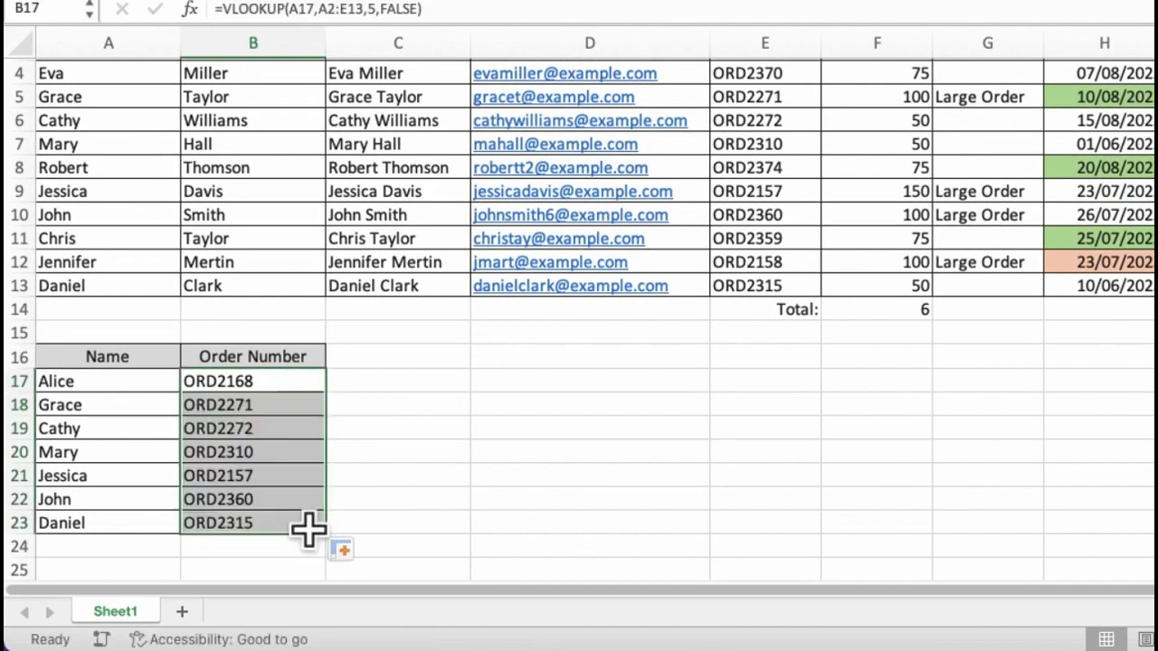
left_click(412, 482)
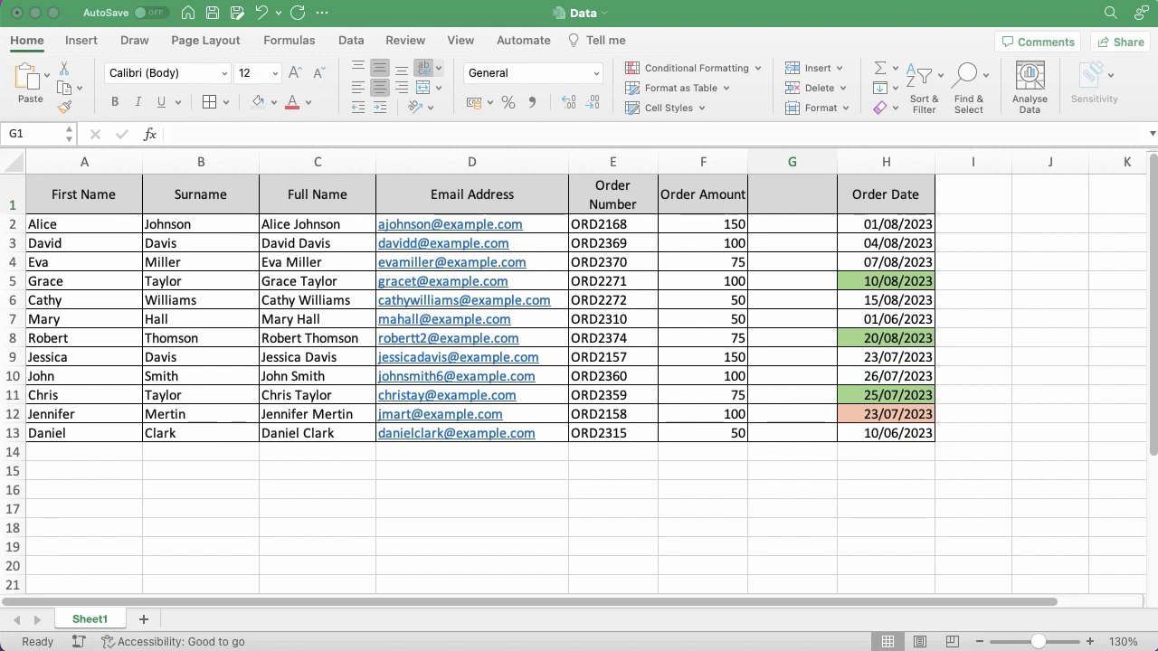
Enter =LEN(A2) in cell G2 to count the first name's characters and copy the formula down to G13
left_click(774, 227)
left_click(769, 225)
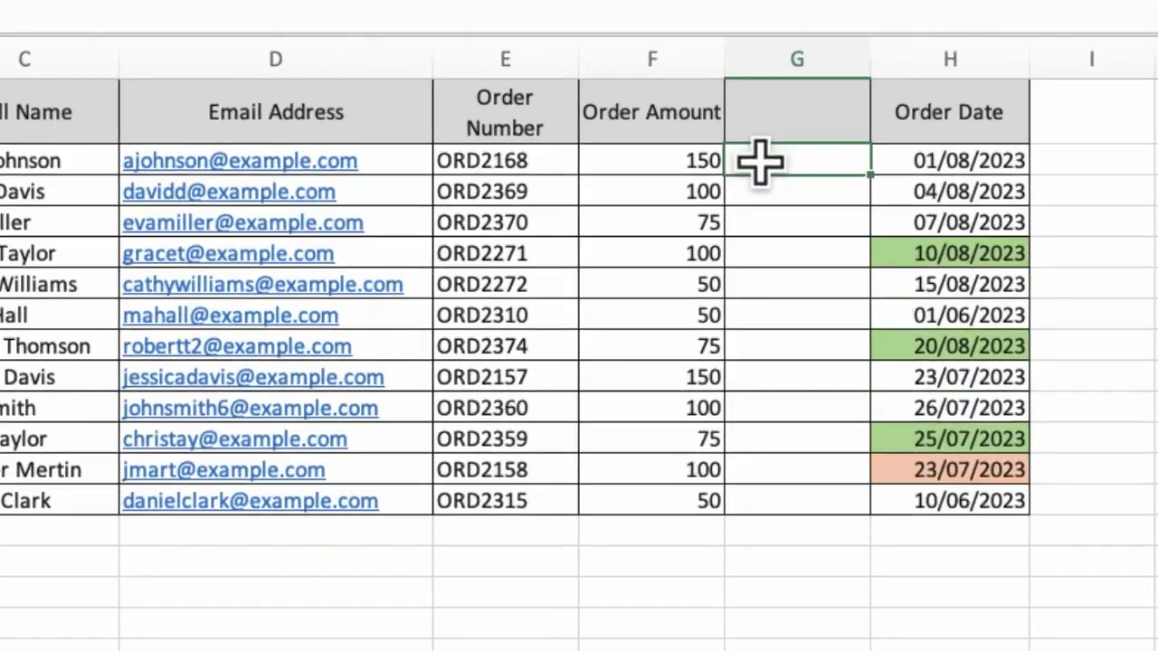
type("=")
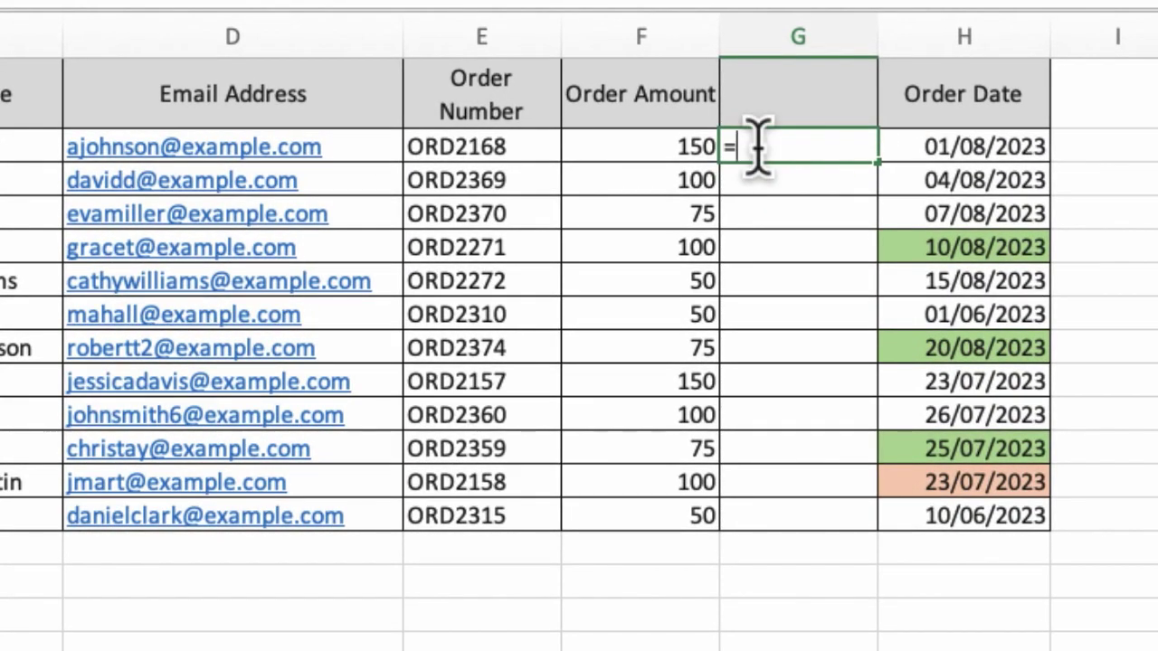
type("len")
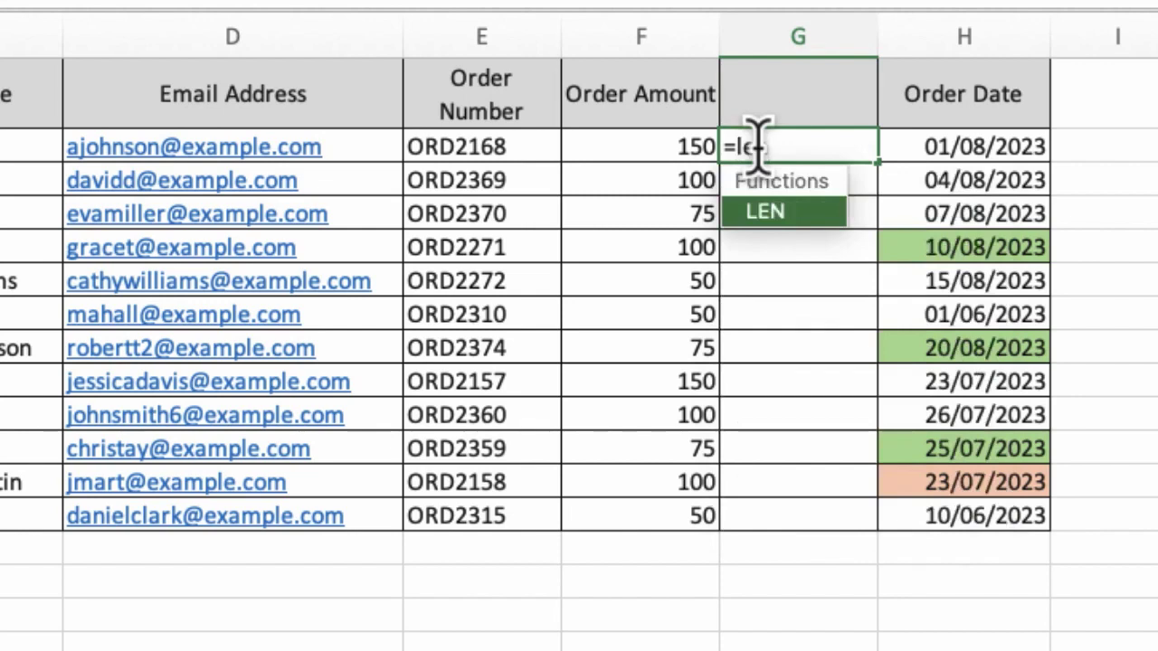
double_click(766, 221)
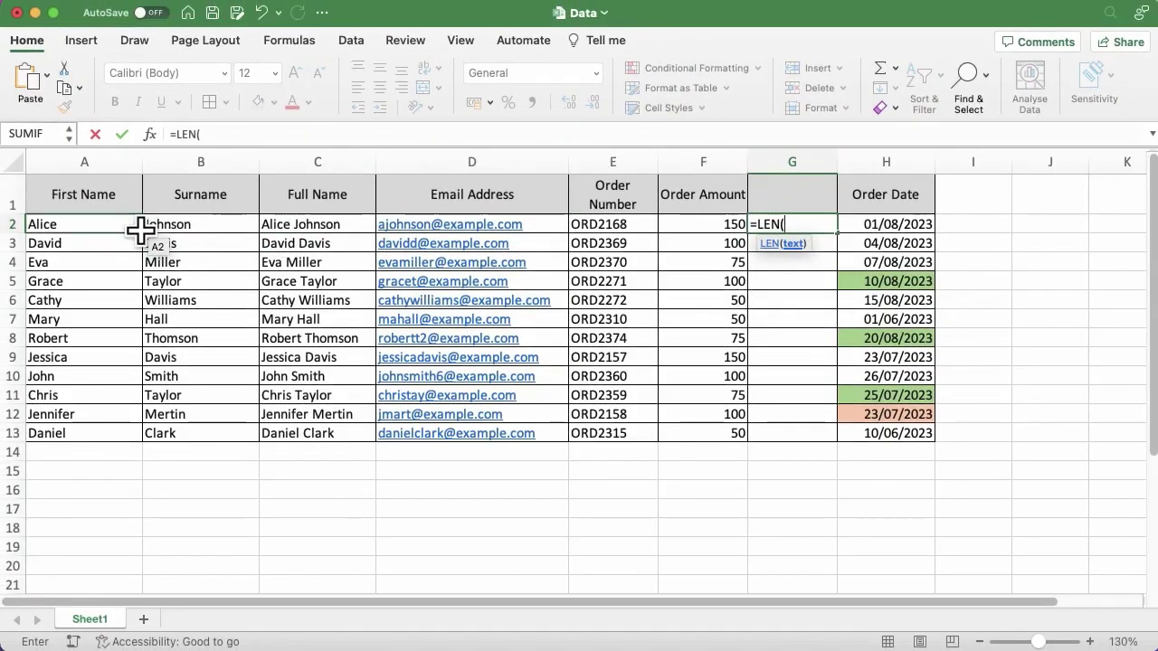
left_click(132, 230)
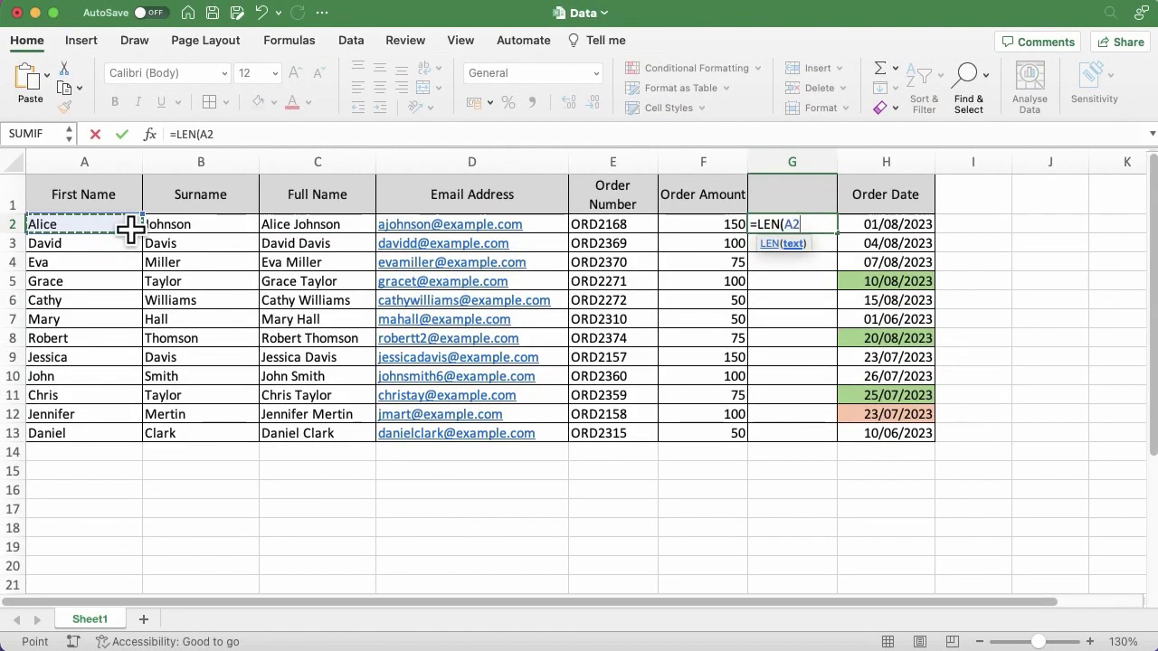
type(")")
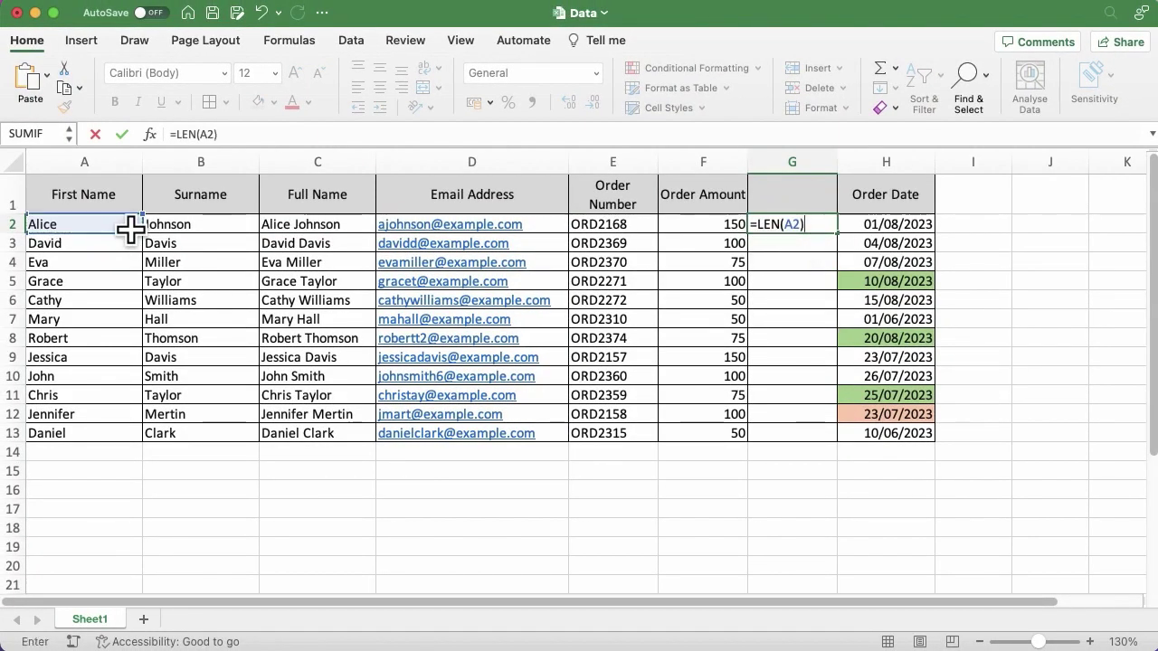
key("Return")
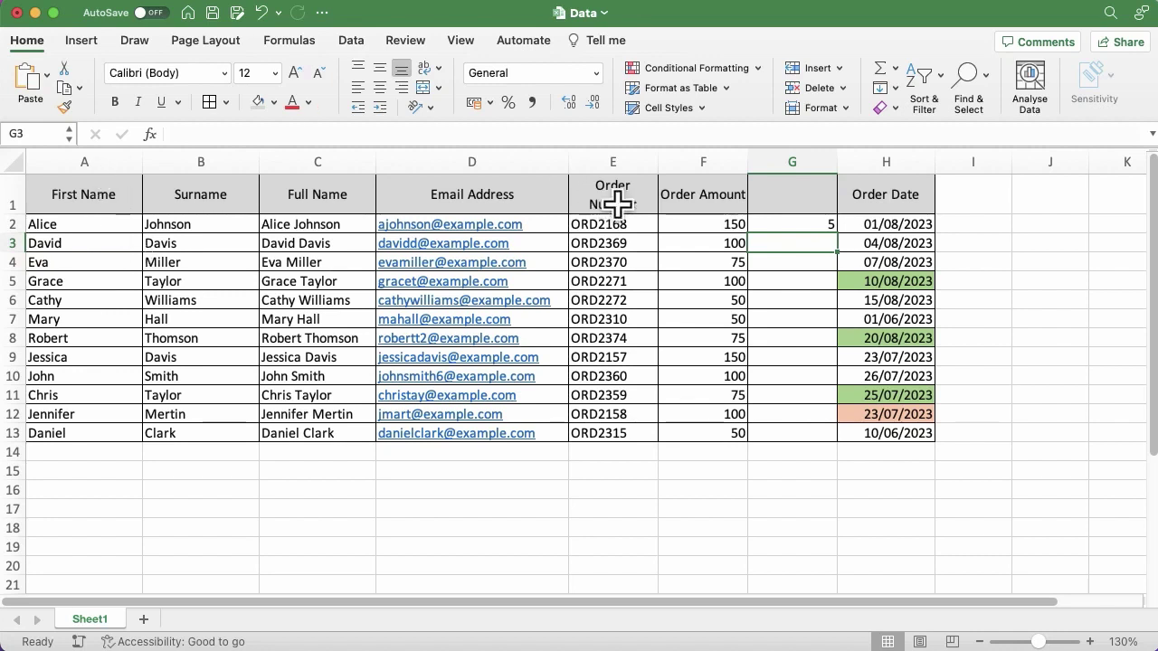
left_click(794, 228)
left_click_drag(837, 233, 824, 434)
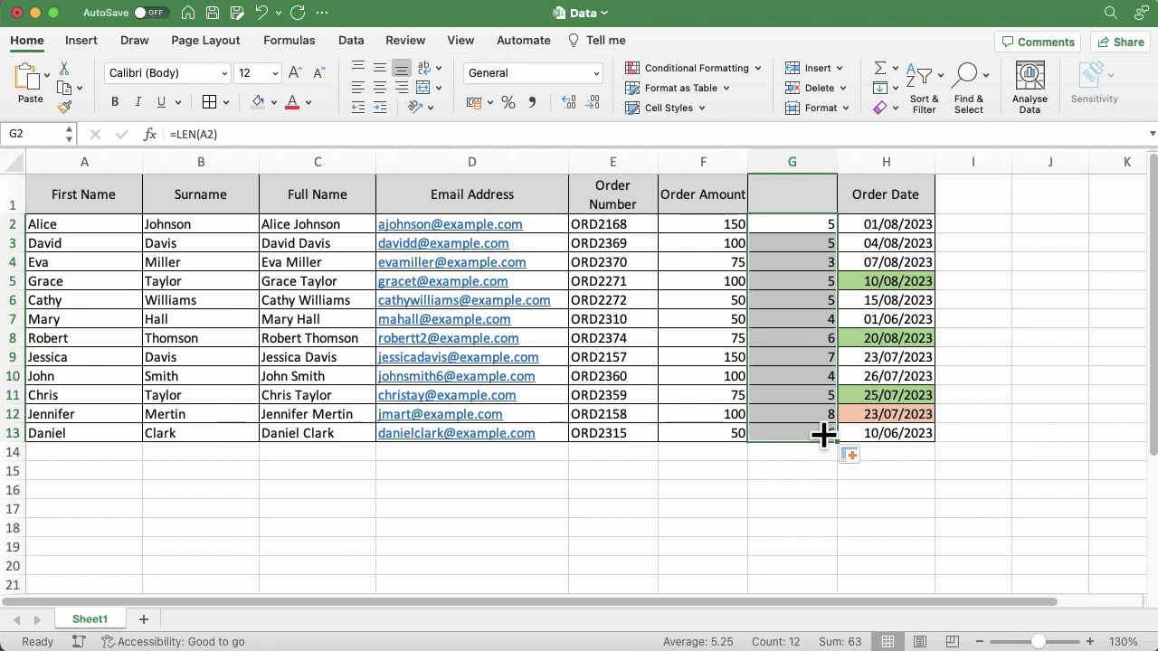
Add three trailing spaces after the first name in cell A4
double_click(63, 262)
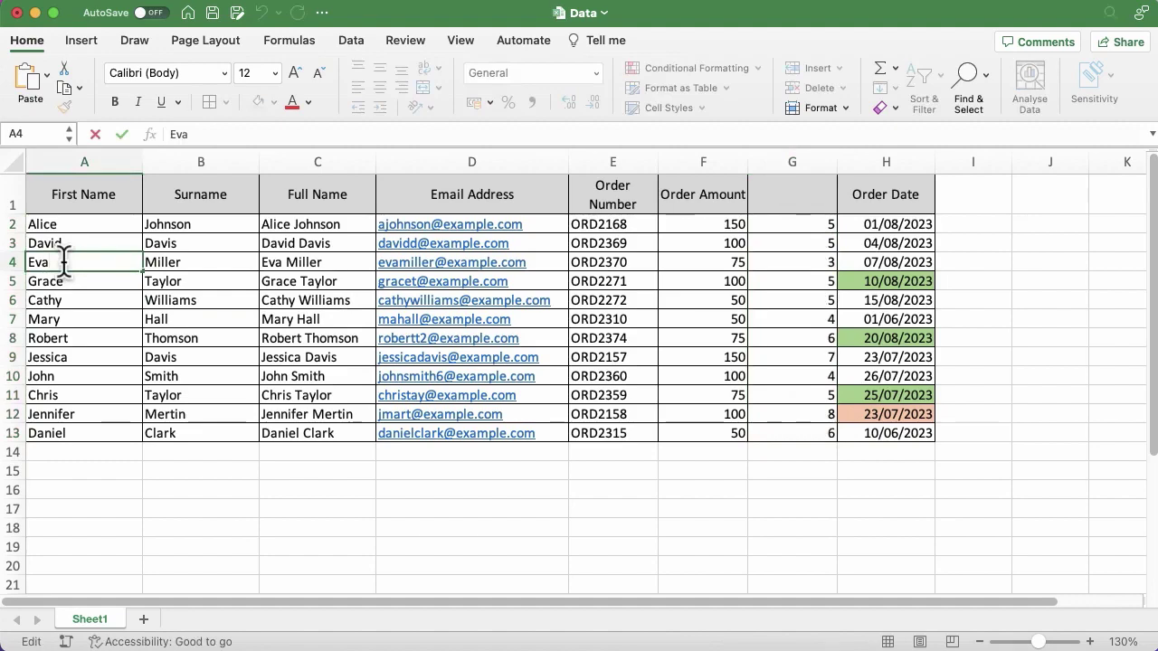
key("Return")
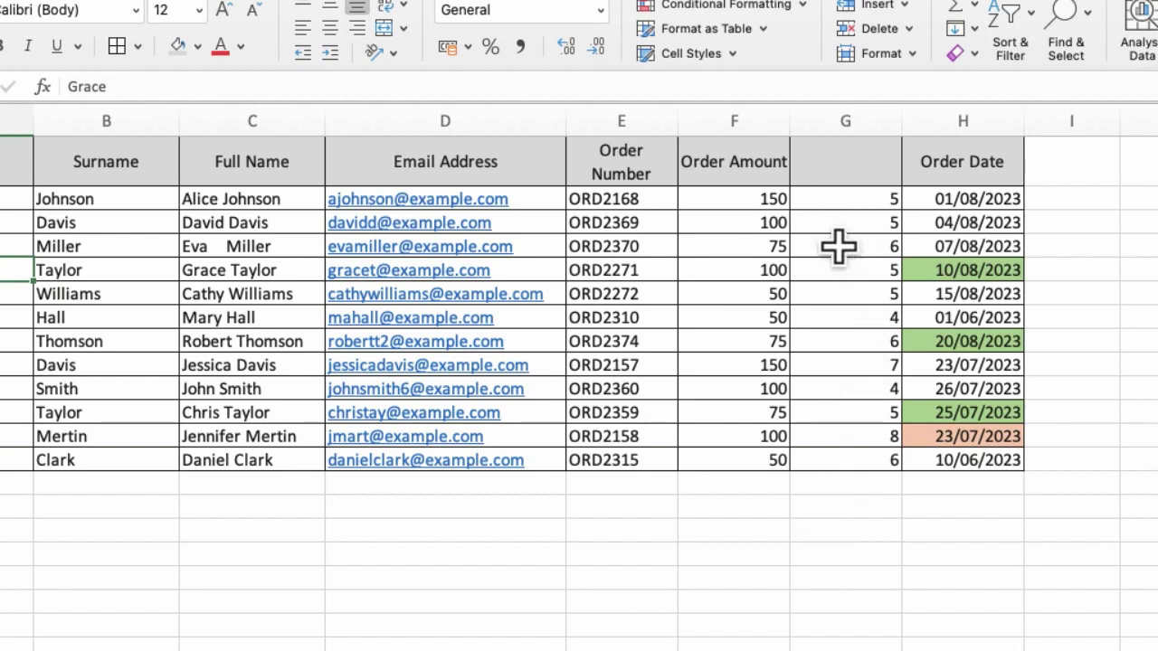
Clear the LEN results in G2:G13 and enter =TRIM(A4) in cell G4 to strip the extra spaces
left_click_drag(842, 197, 827, 460)
key("Delete")
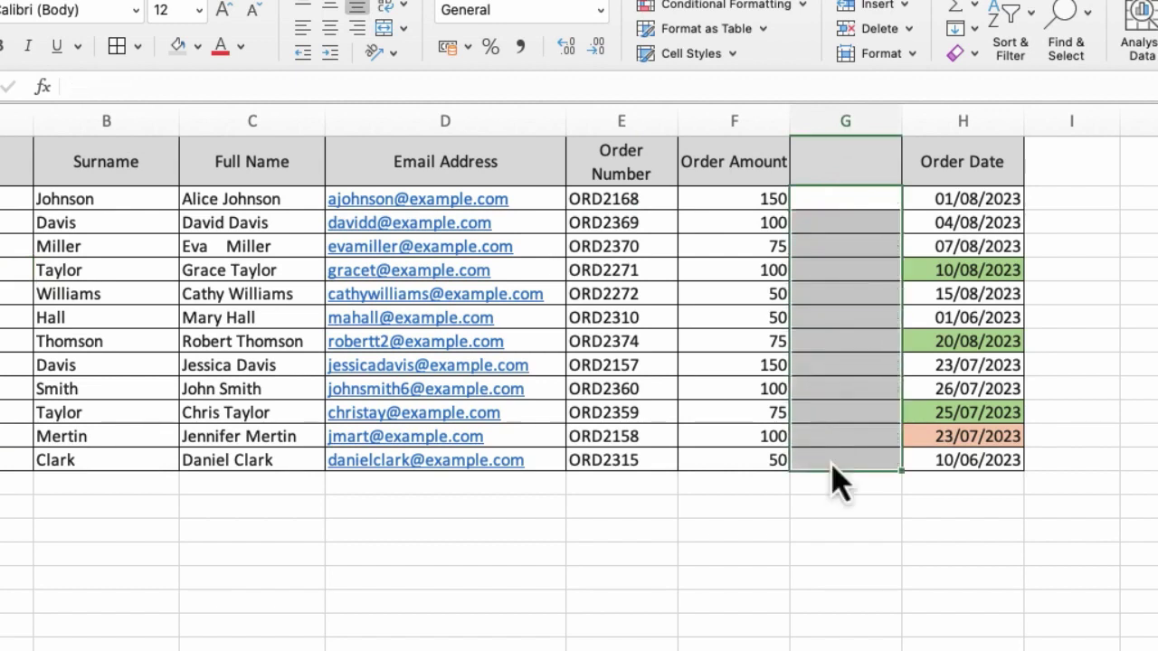
left_click(822, 245)
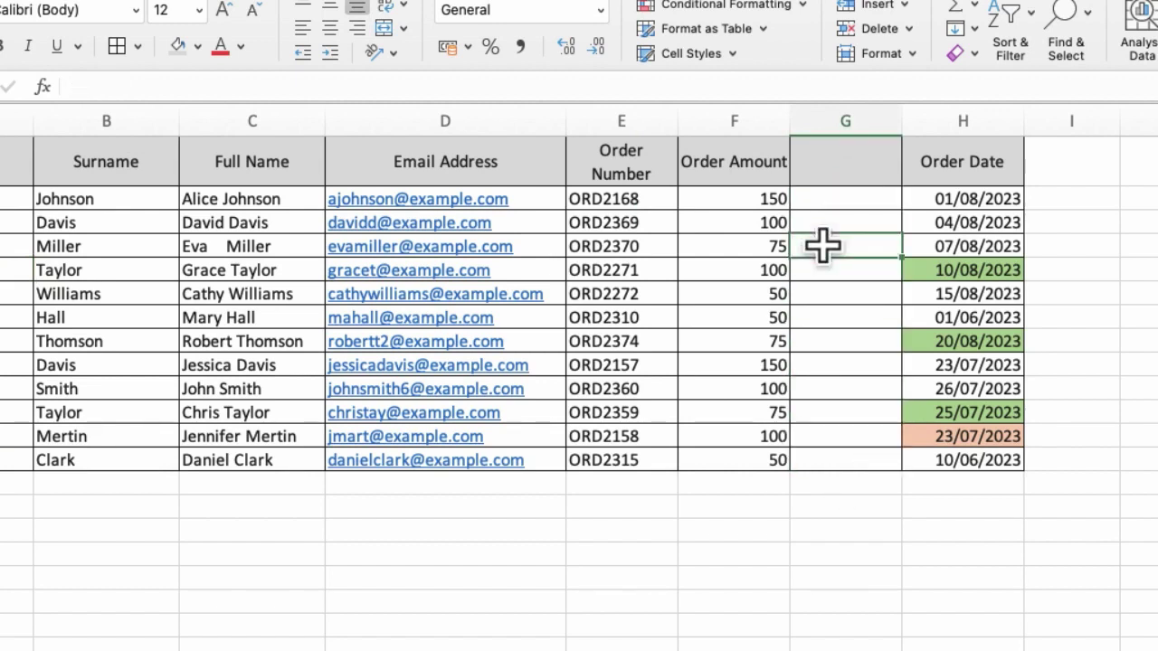
type("=t")
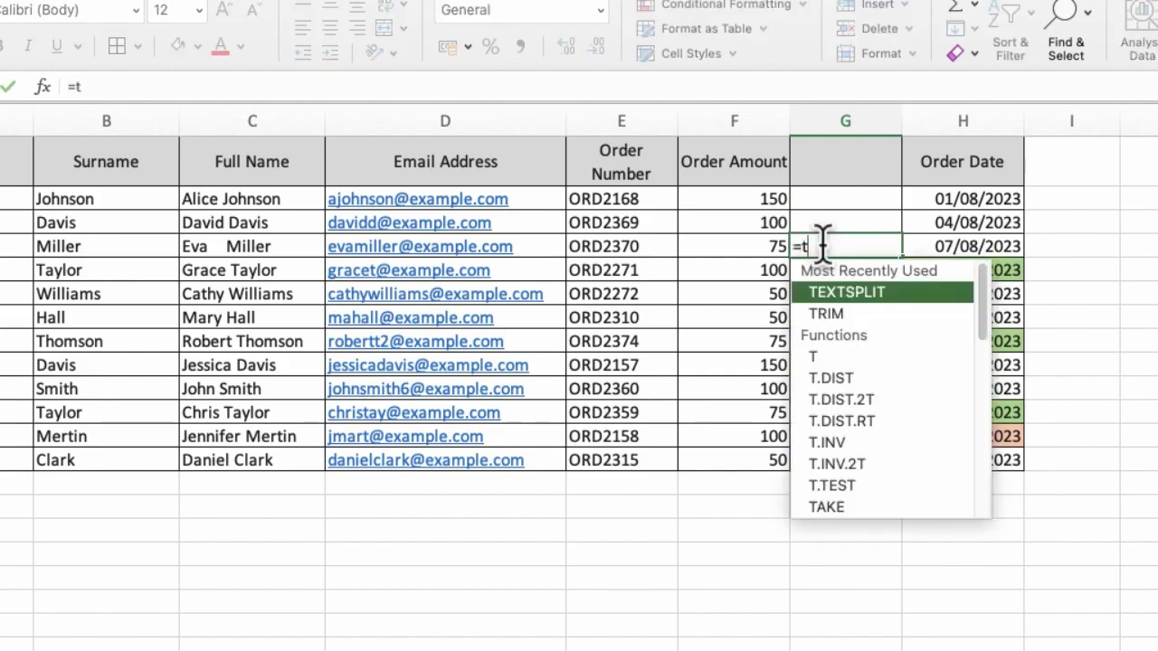
type("rim")
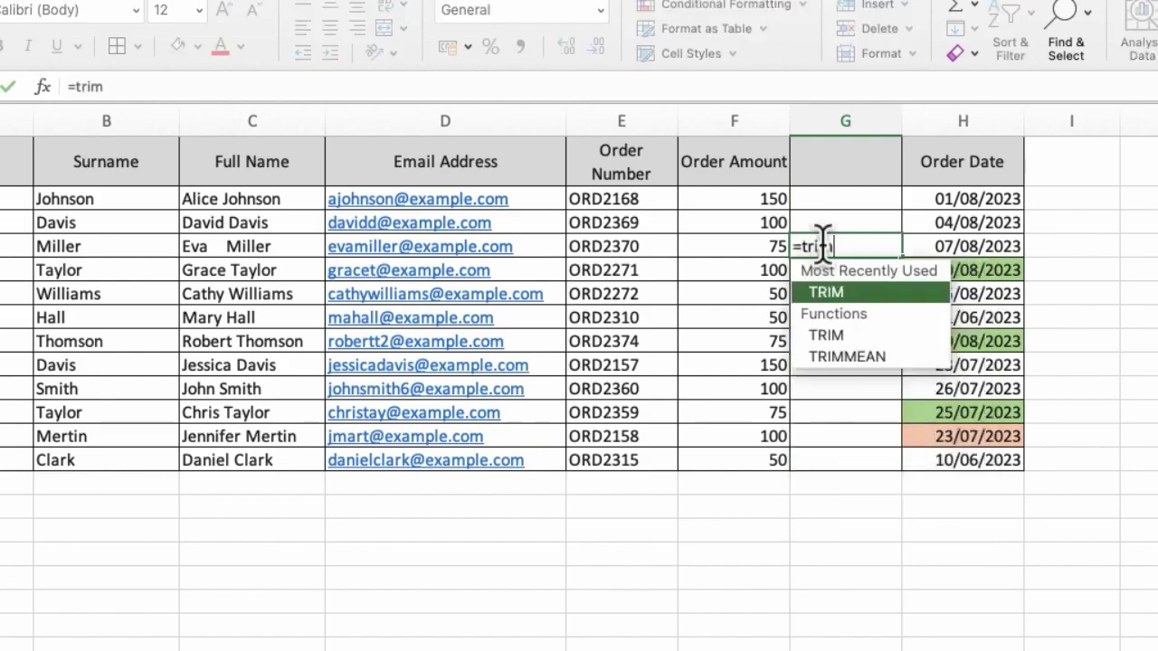
double_click(819, 297)
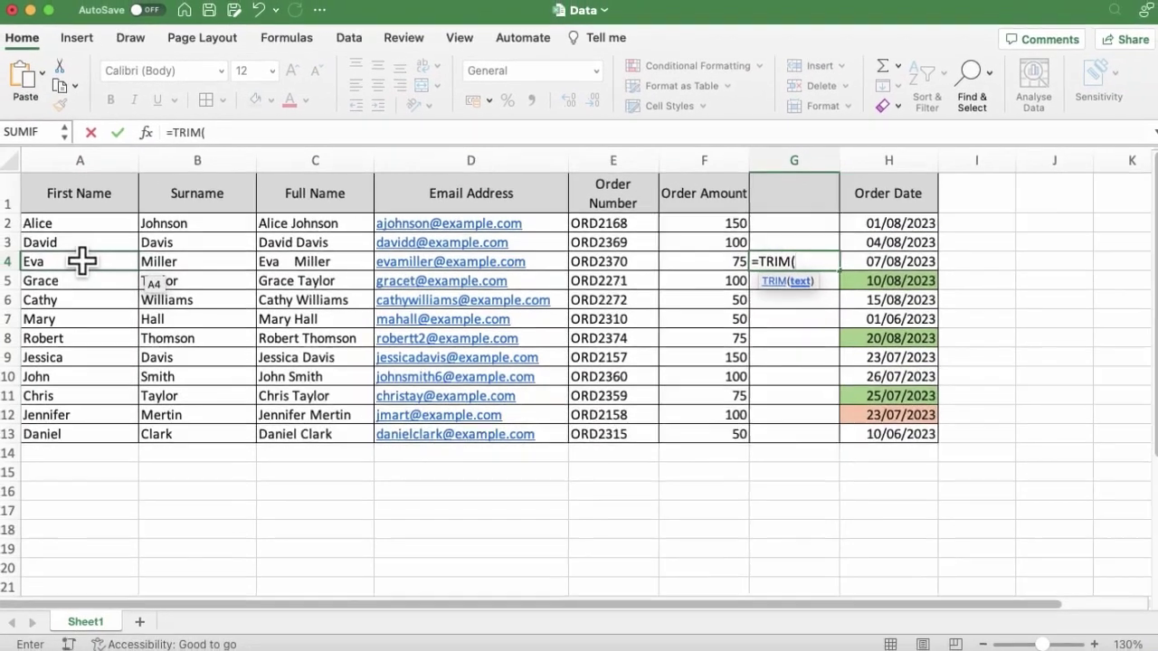
left_click(86, 261)
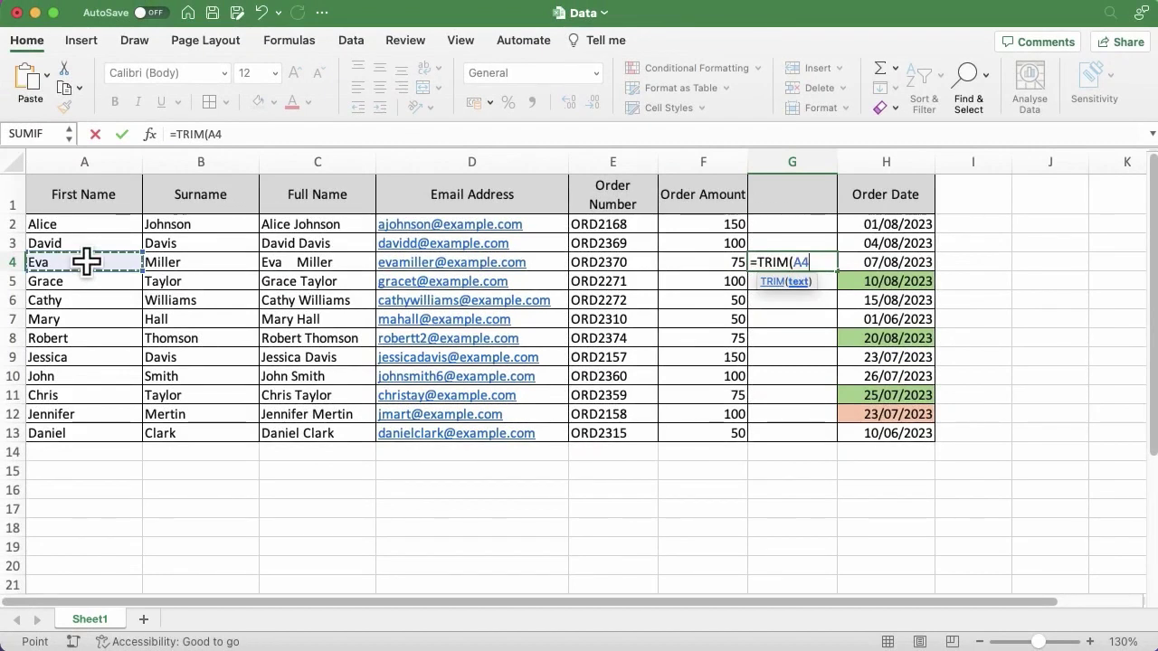
type(")")
key("Return")
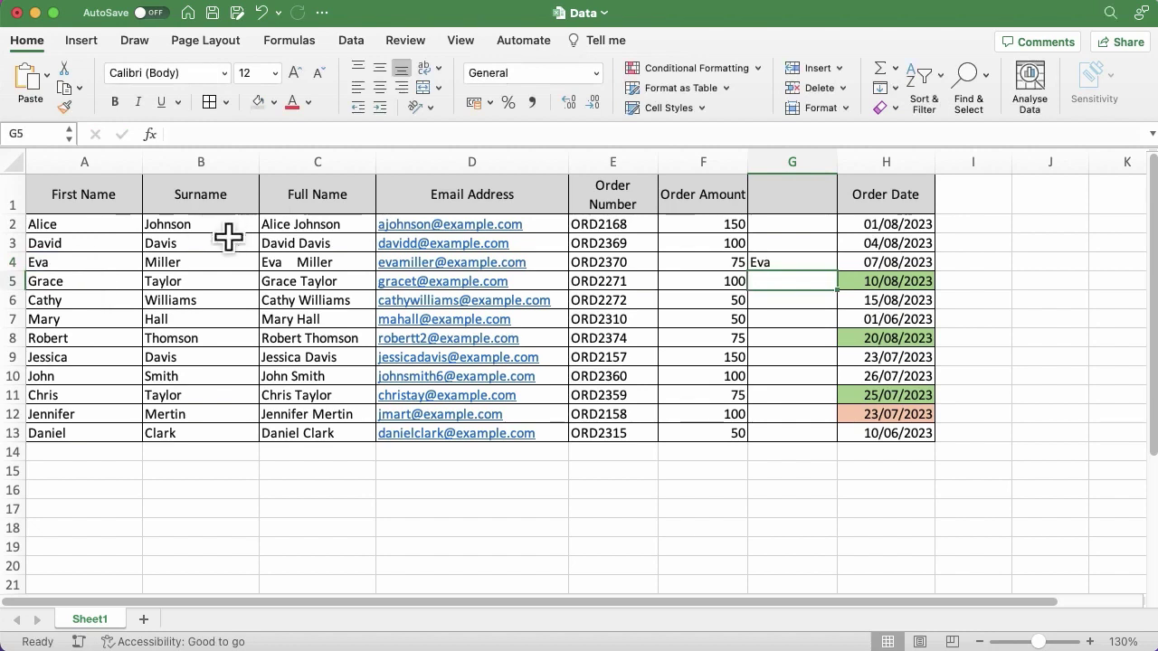
Clear cell G4 and enter =LEFT(E2,5) in cell G2 to extract the order number's first five characters
left_click(775, 262)
key("Delete")
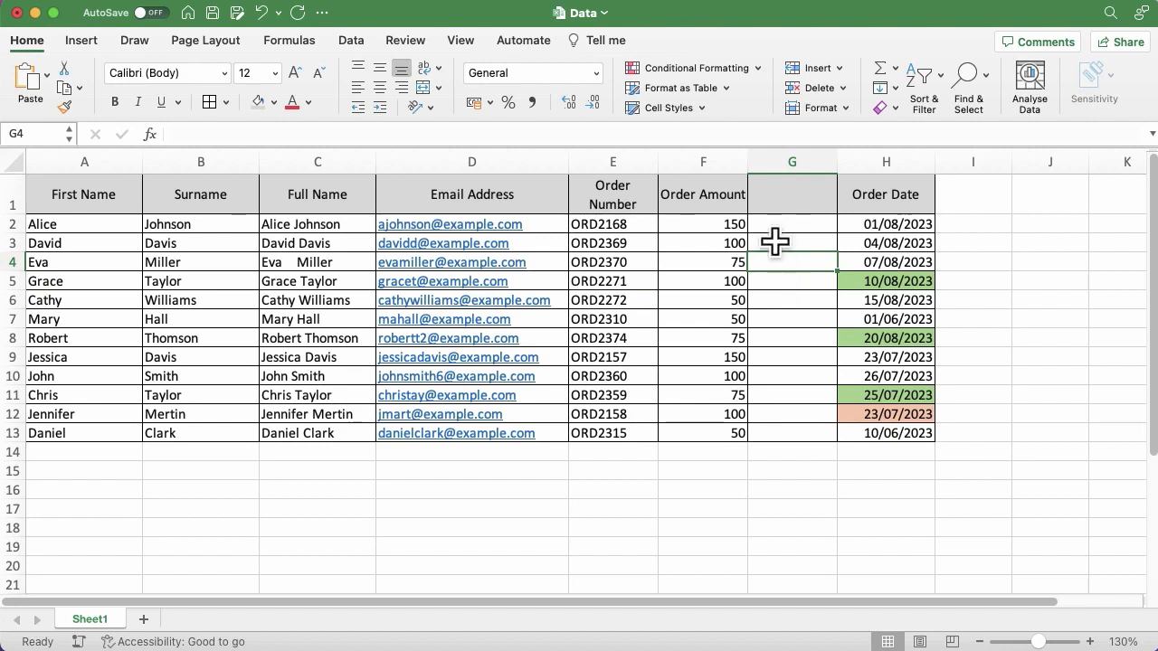
left_click(776, 227)
type("=")
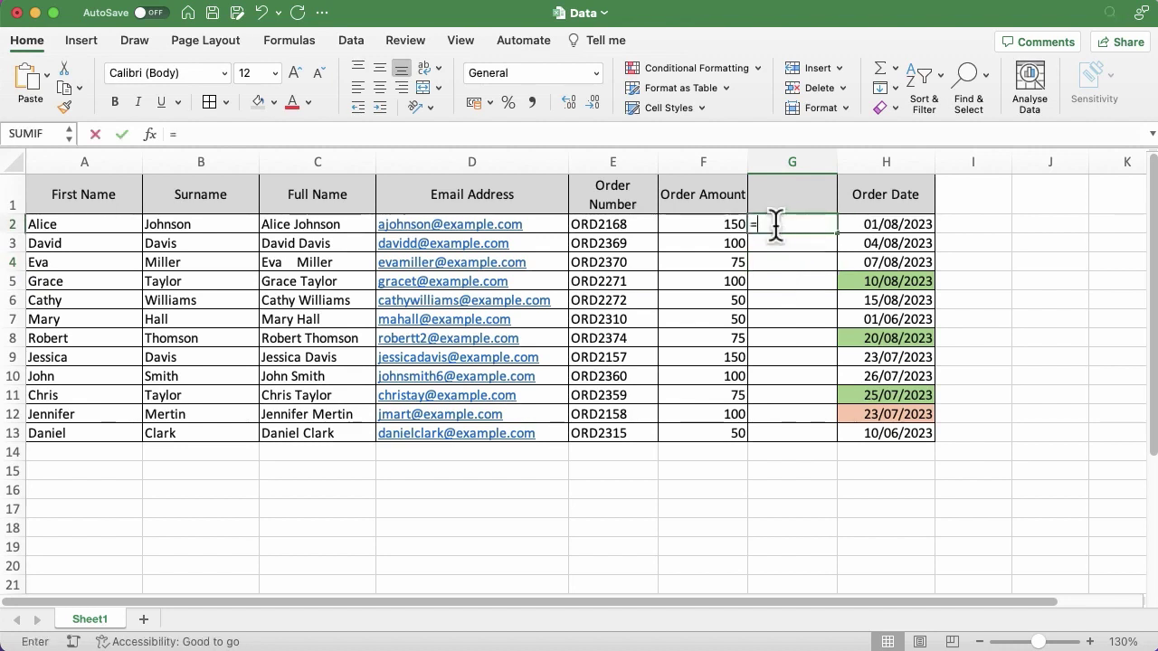
type("left")
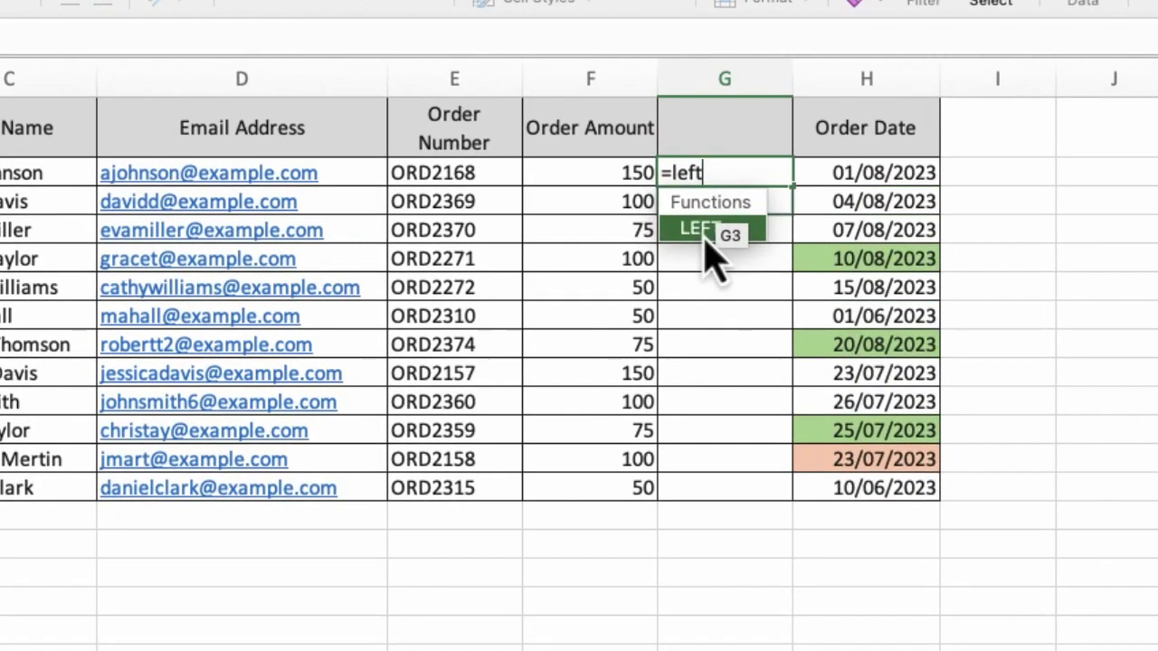
double_click(705, 237)
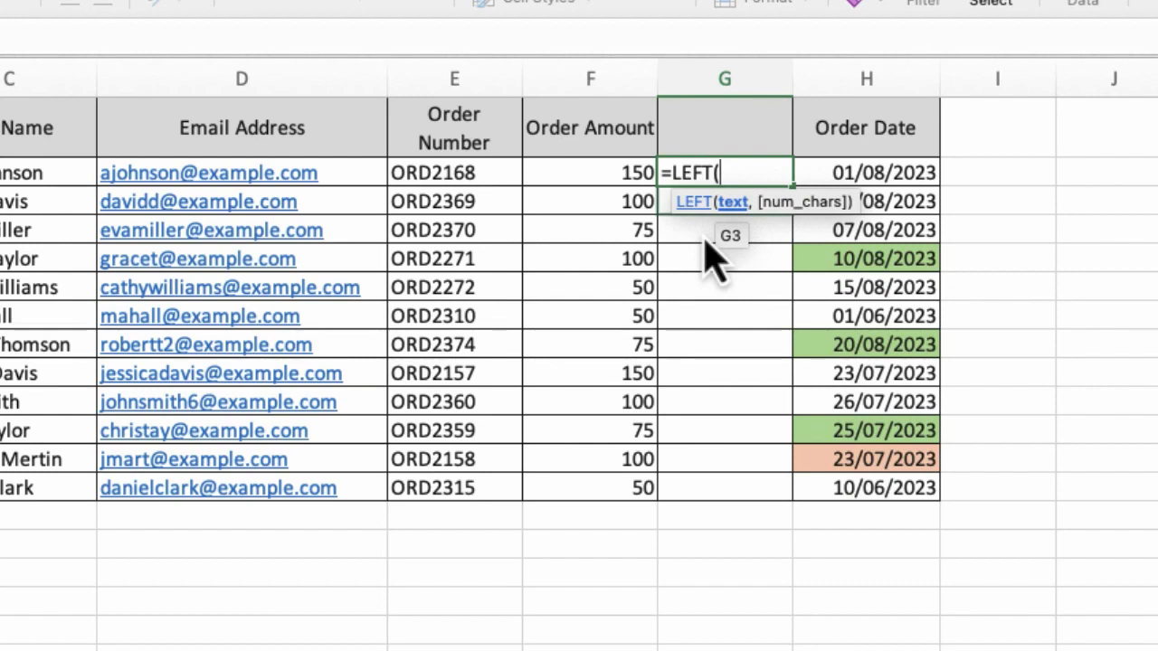
left_click(498, 178)
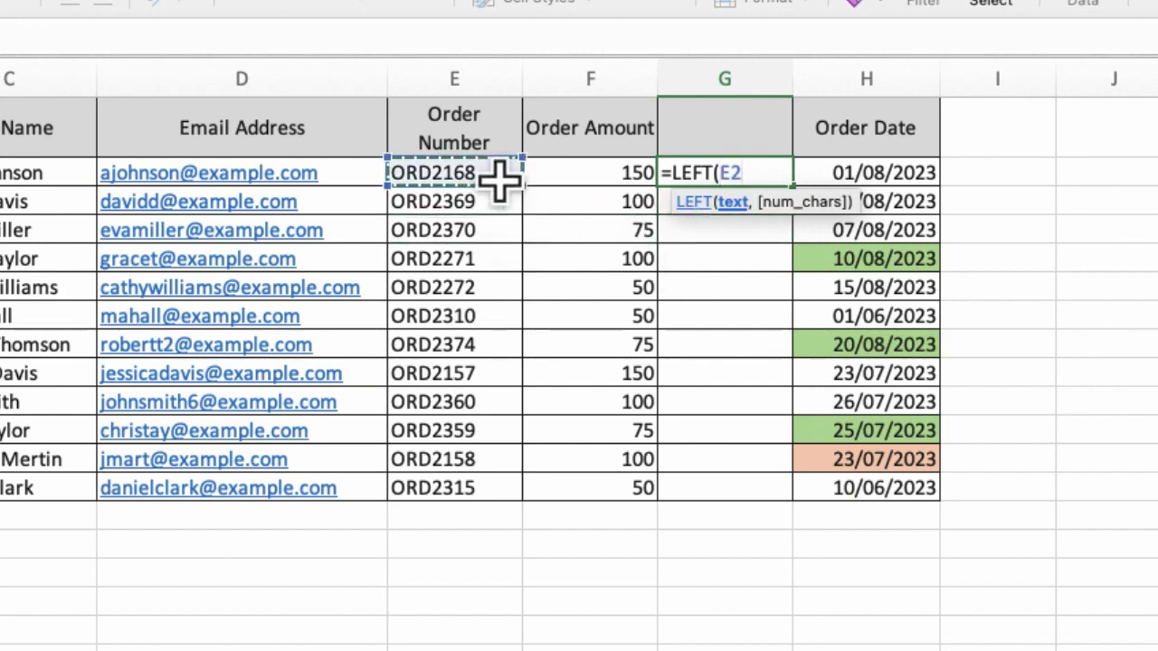
type(",")
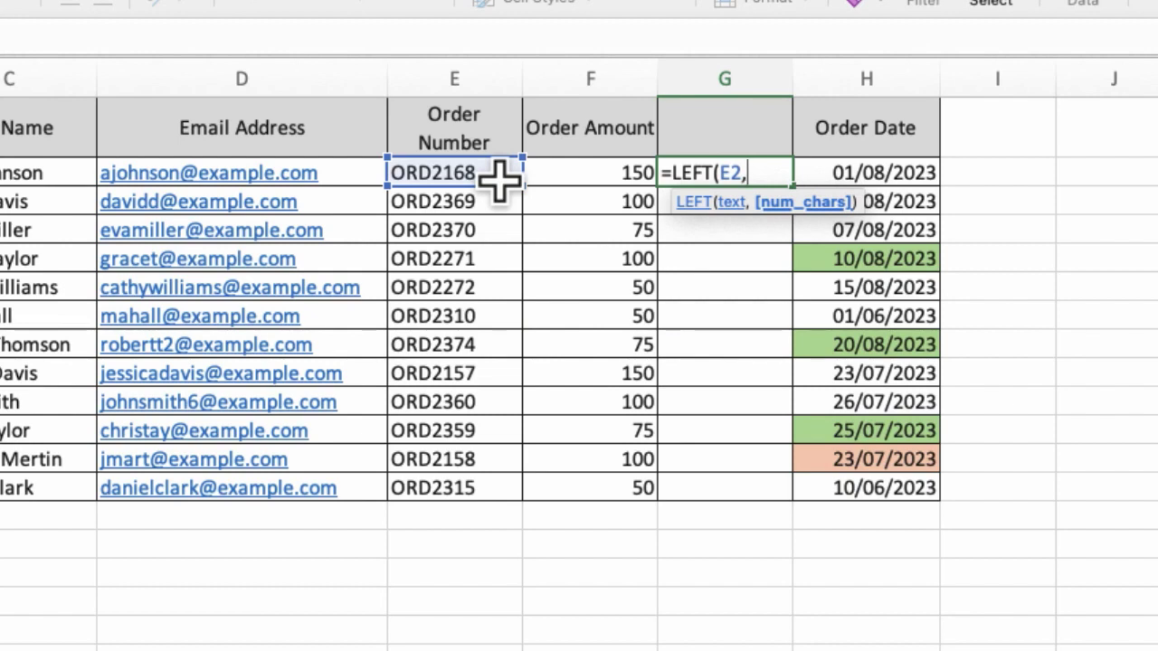
type("5)")
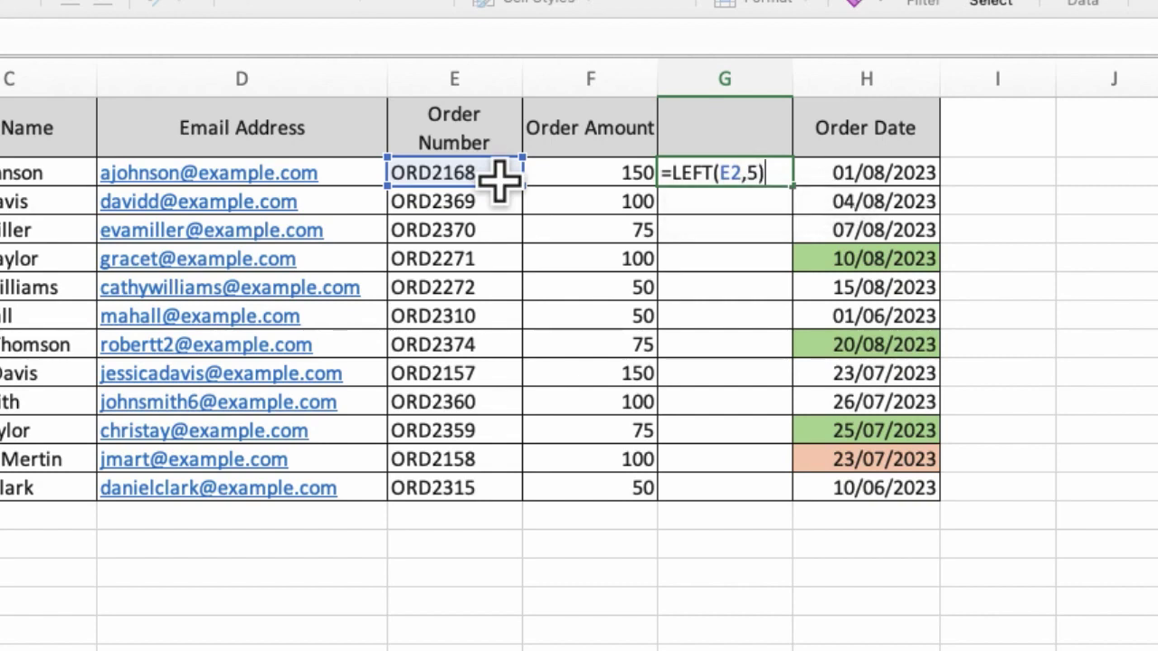
key("Return")
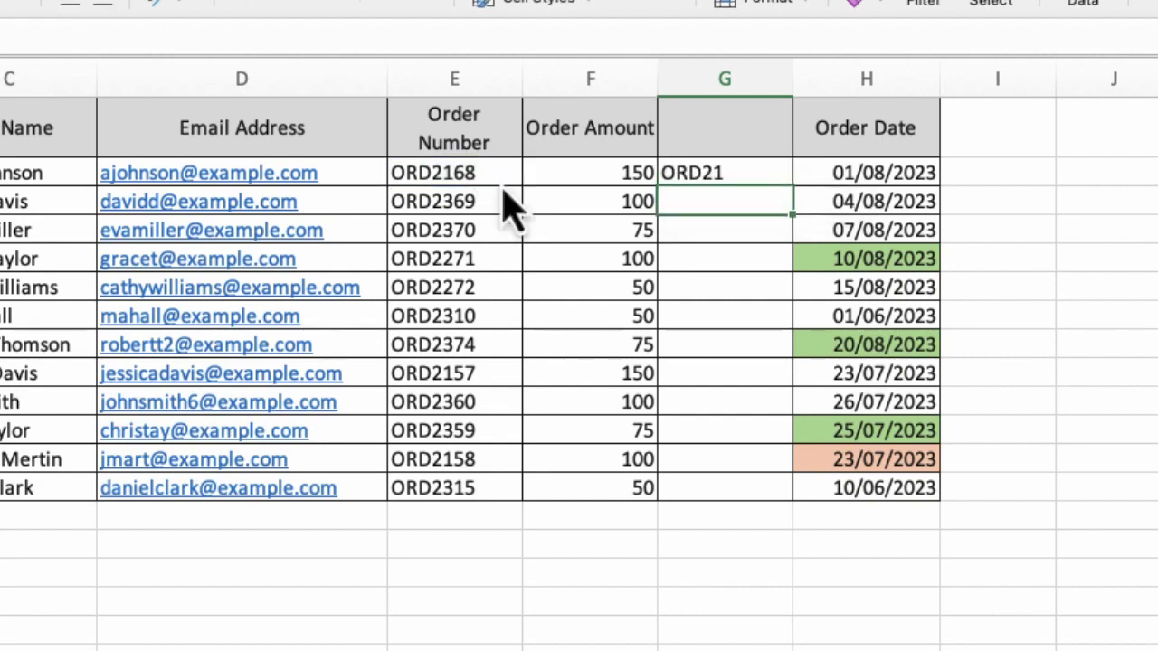
Fill the LEFT formula from G2 down through G13
left_click(758, 174)
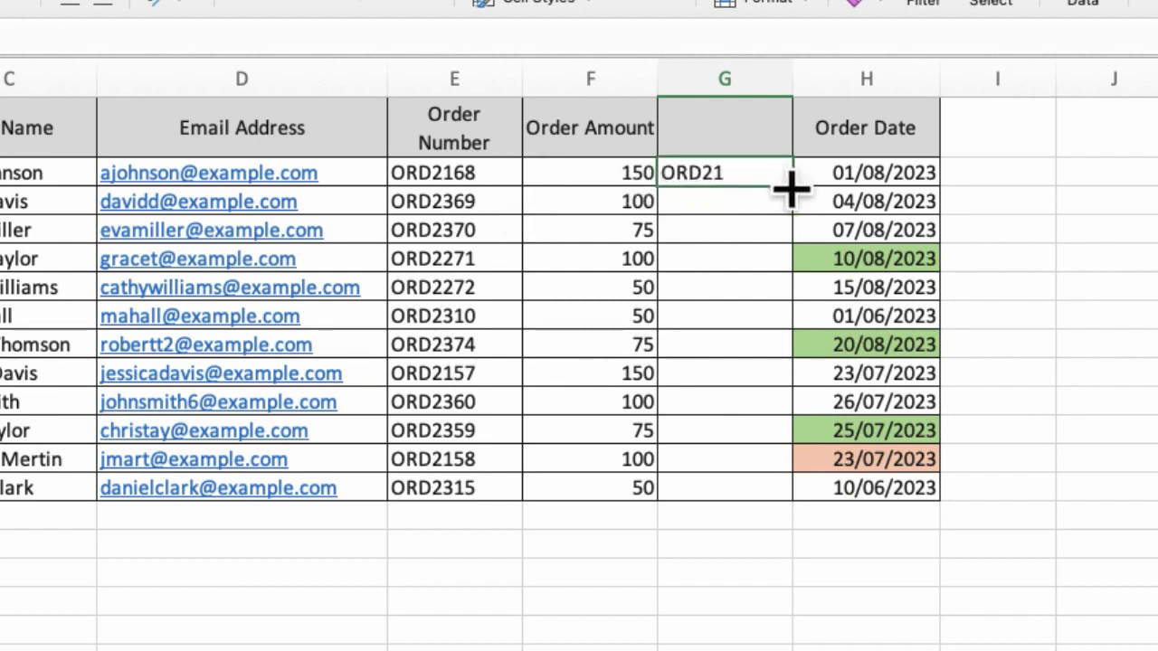
left_click_drag(792, 187, 765, 490)
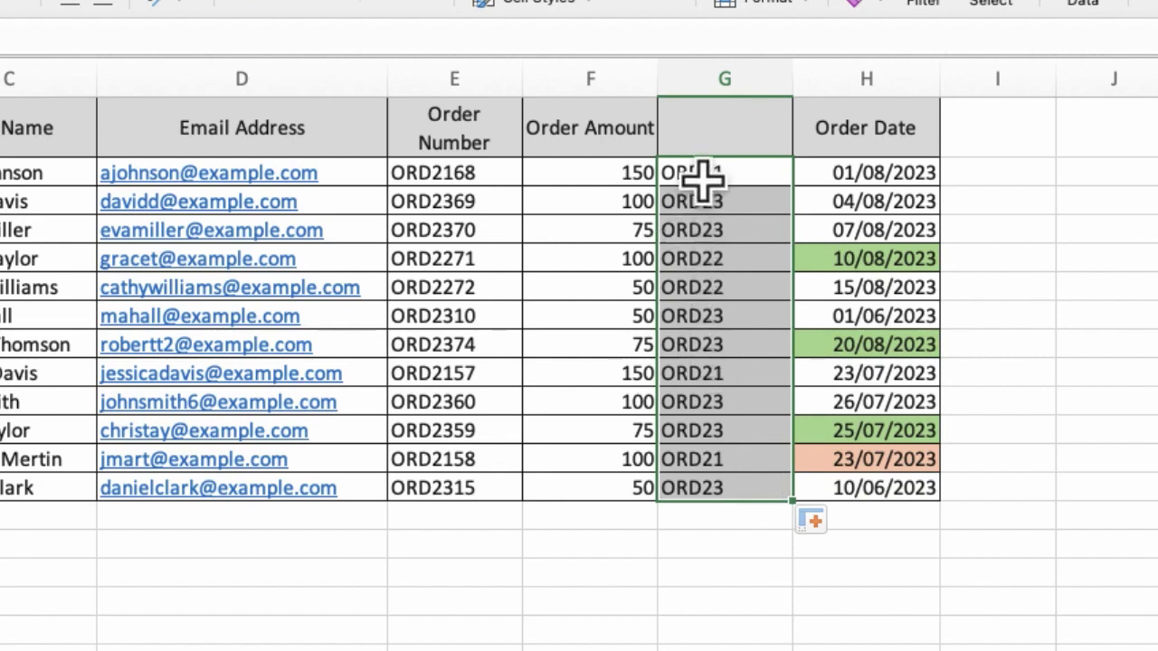
left_click(694, 541)
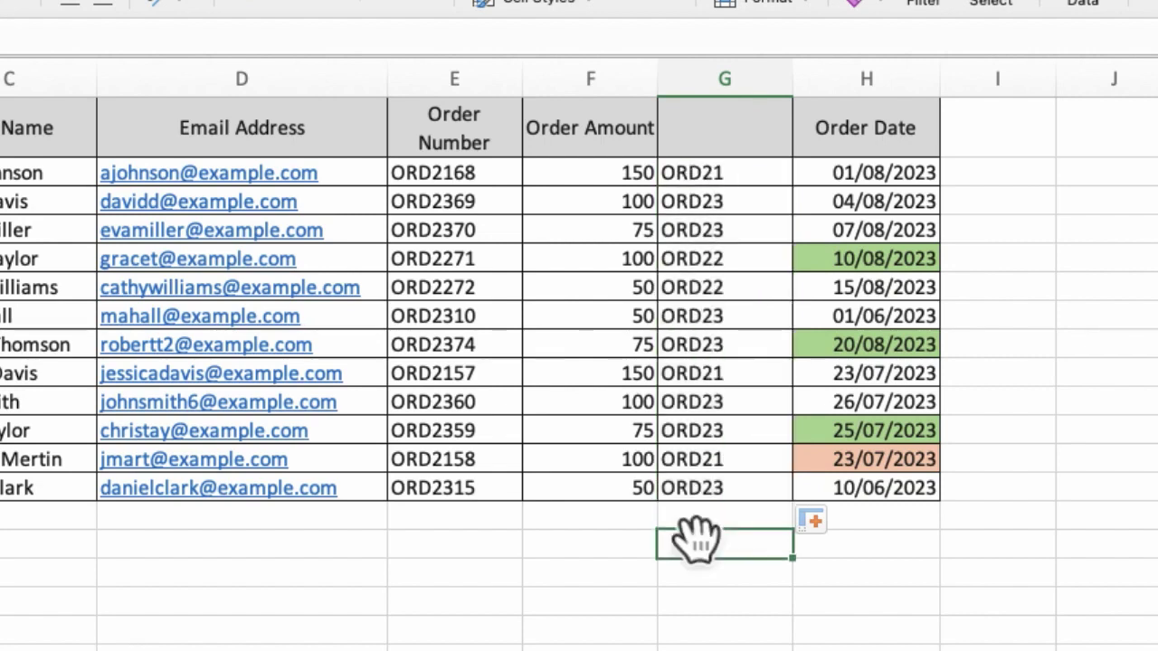
Clear the LEFT results in G2:G13 and enter =RIGHT(E2,4) in cell G2 to extract the order number's last four characters
left_click_drag(756, 164, 710, 489)
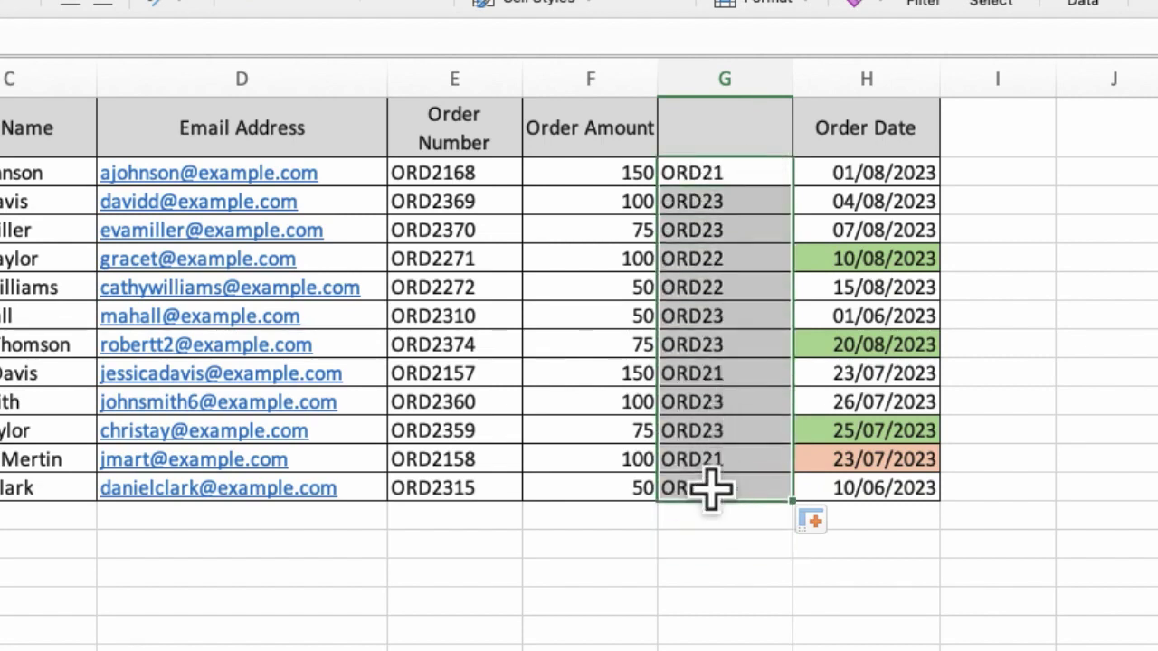
key("Delete")
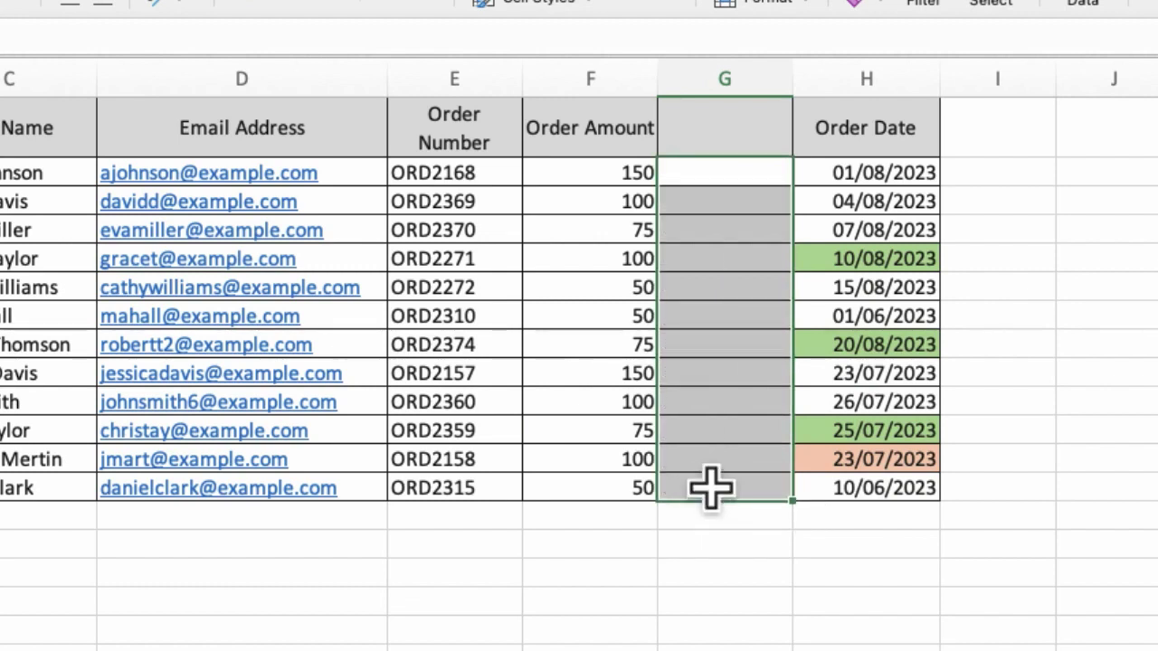
left_click(725, 170)
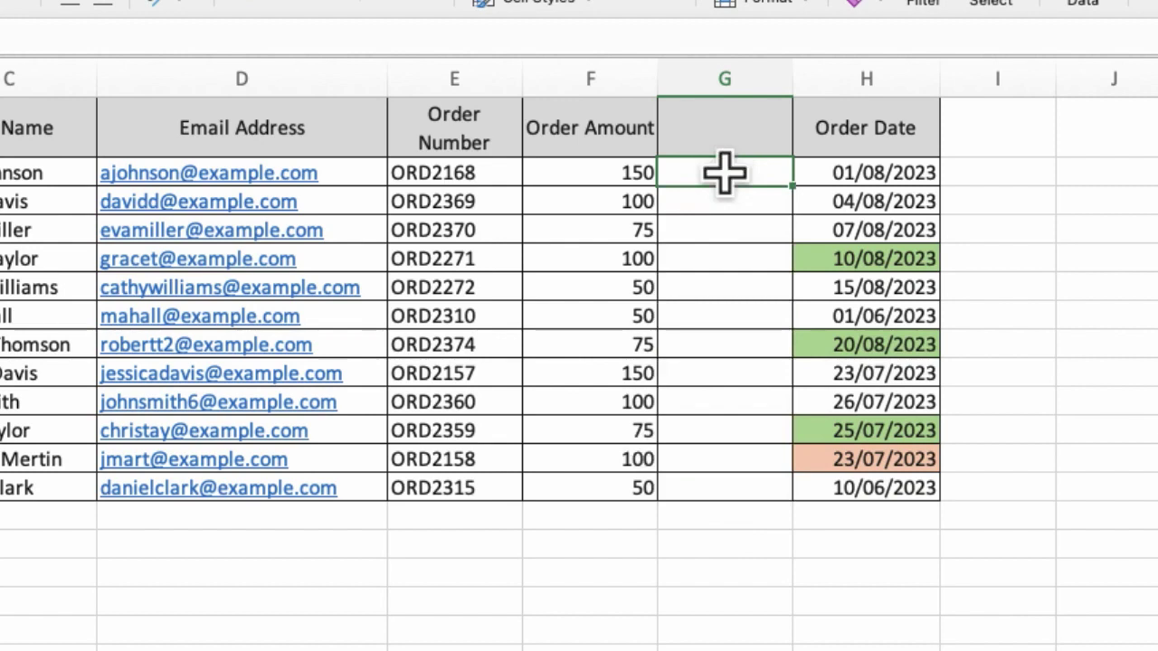
type("=right")
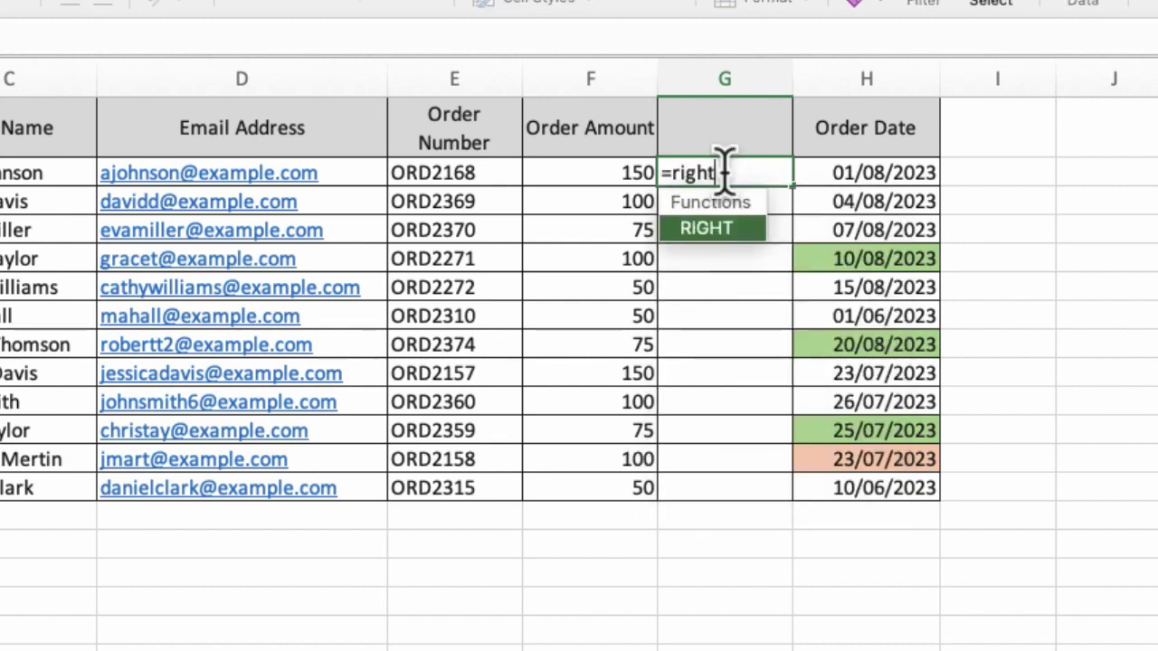
double_click(724, 230)
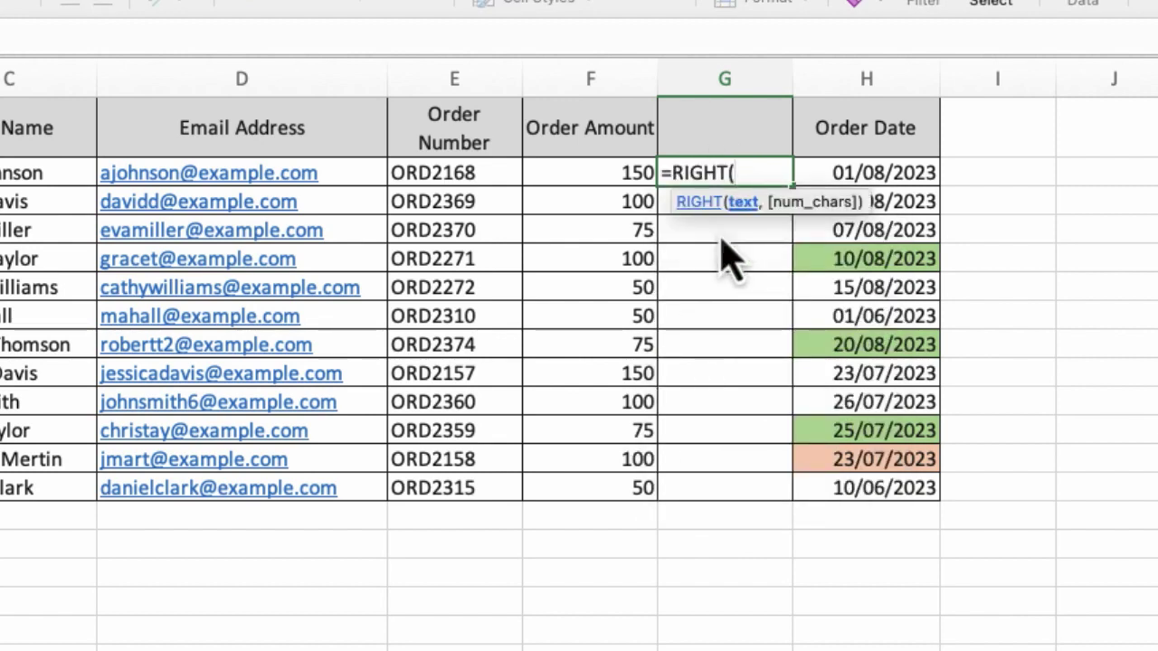
left_click(491, 175)
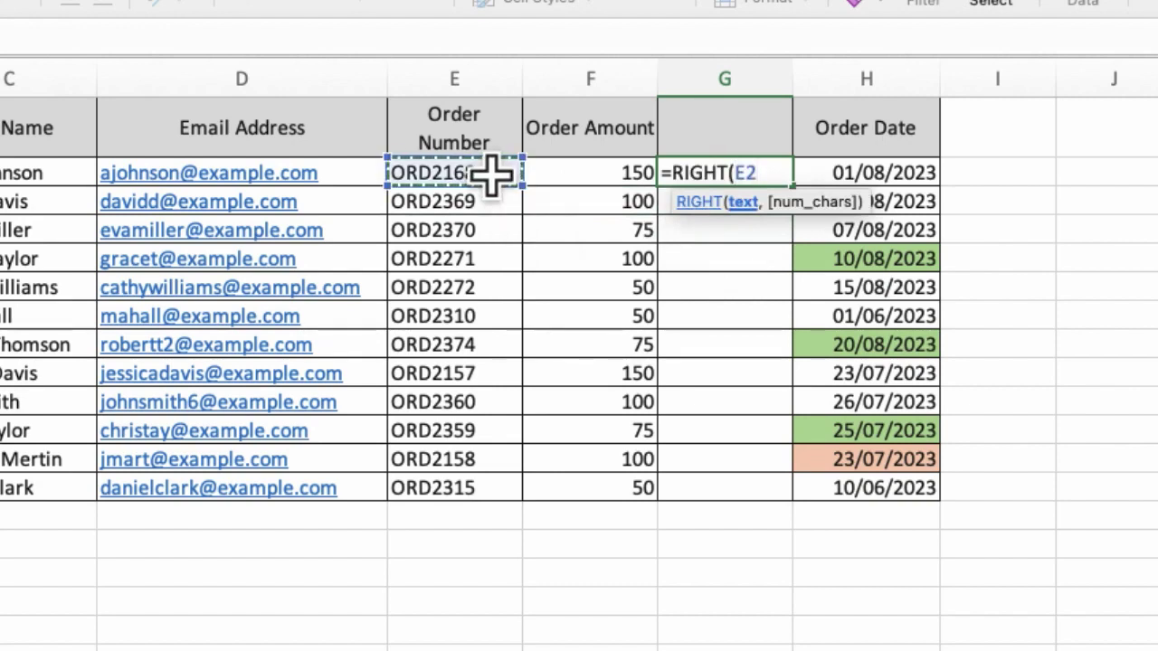
type(",")
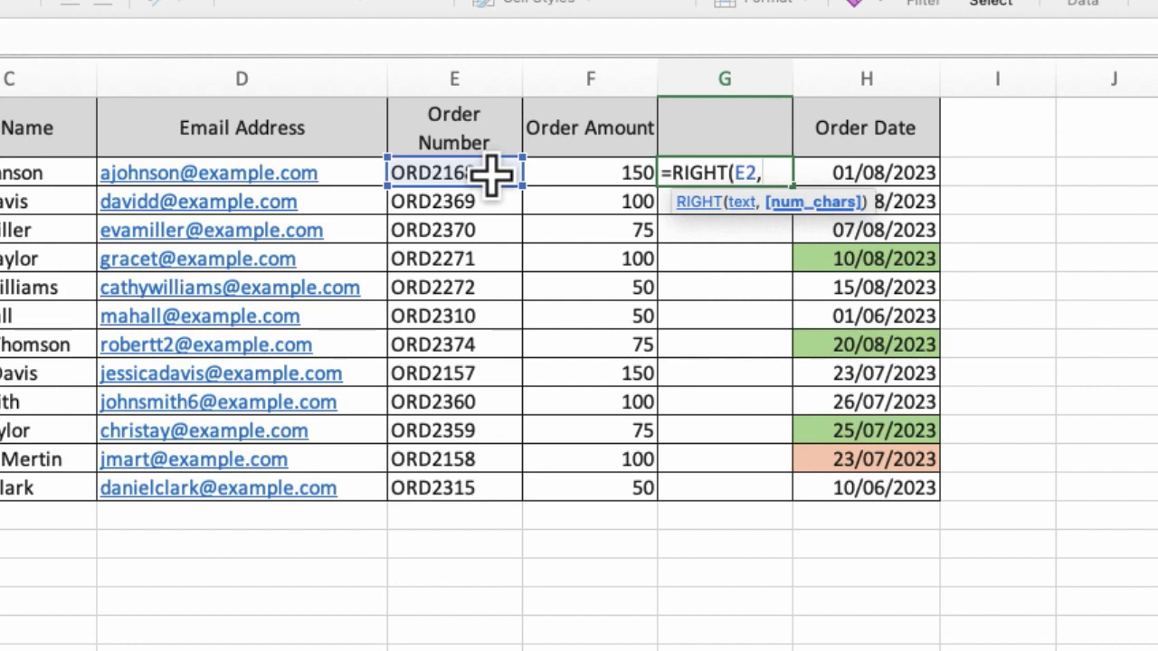
type("4)")
key("Return")
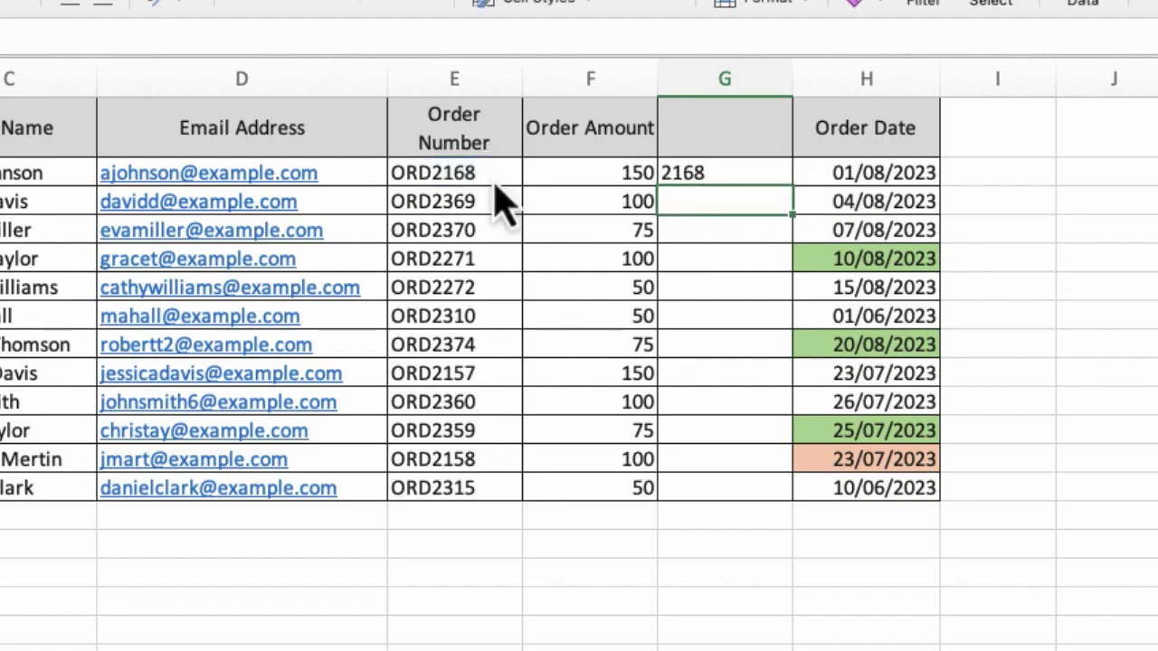
Fill the RIGHT formula from G2 down through G13
left_click(733, 174)
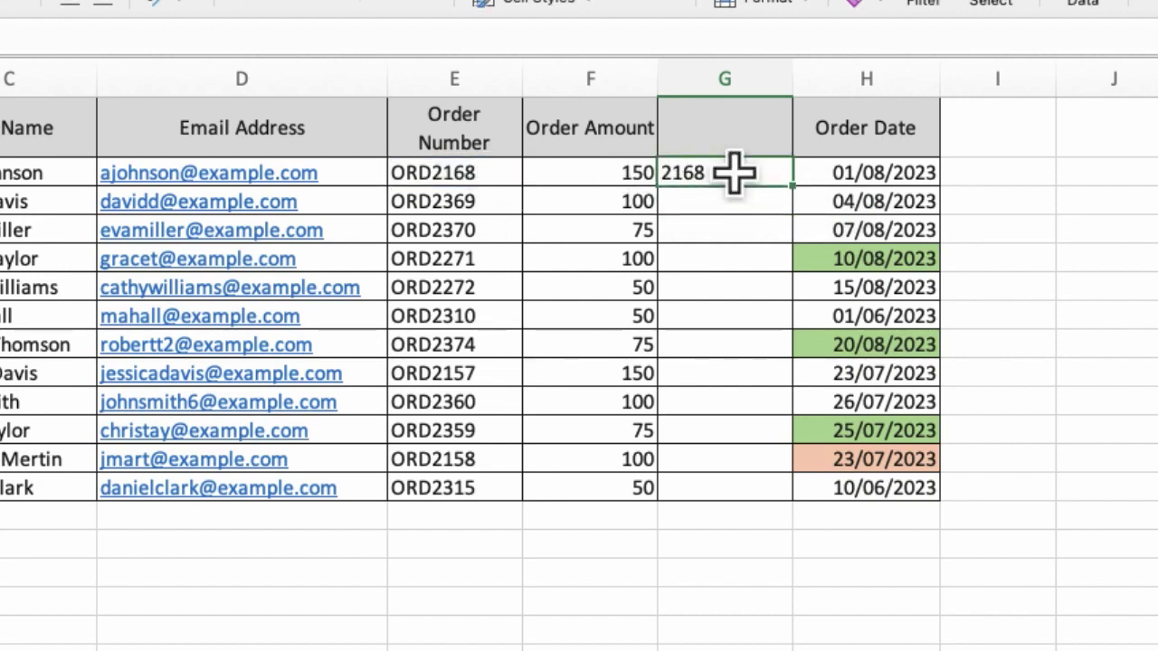
left_click_drag(792, 187, 769, 492)
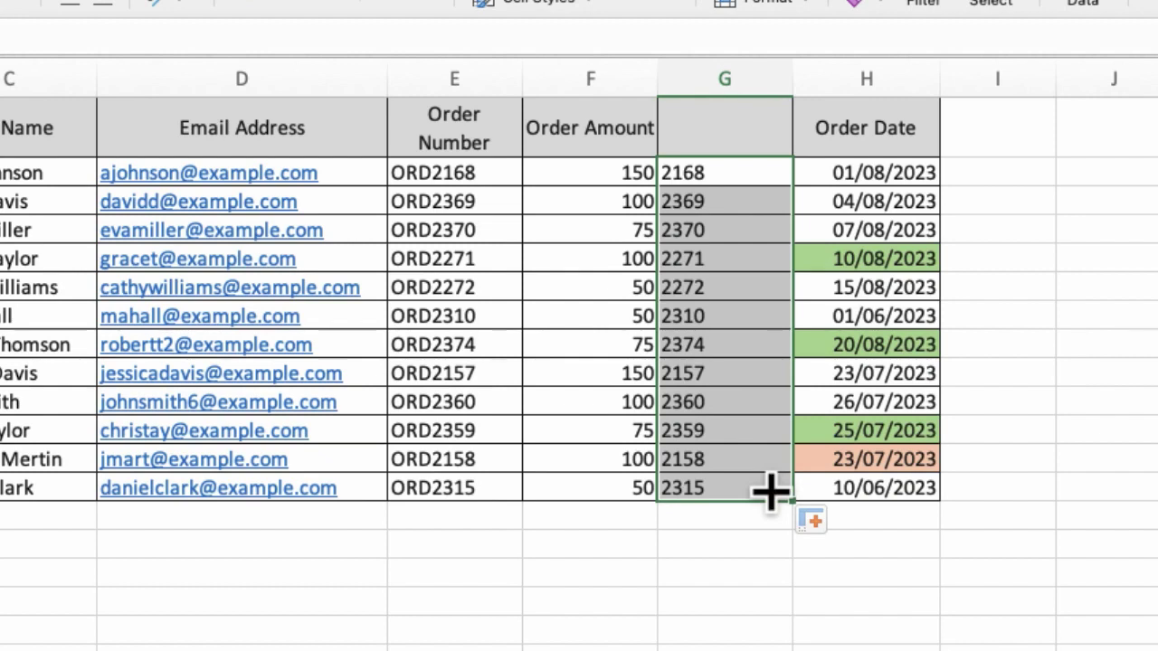
left_click(690, 579)
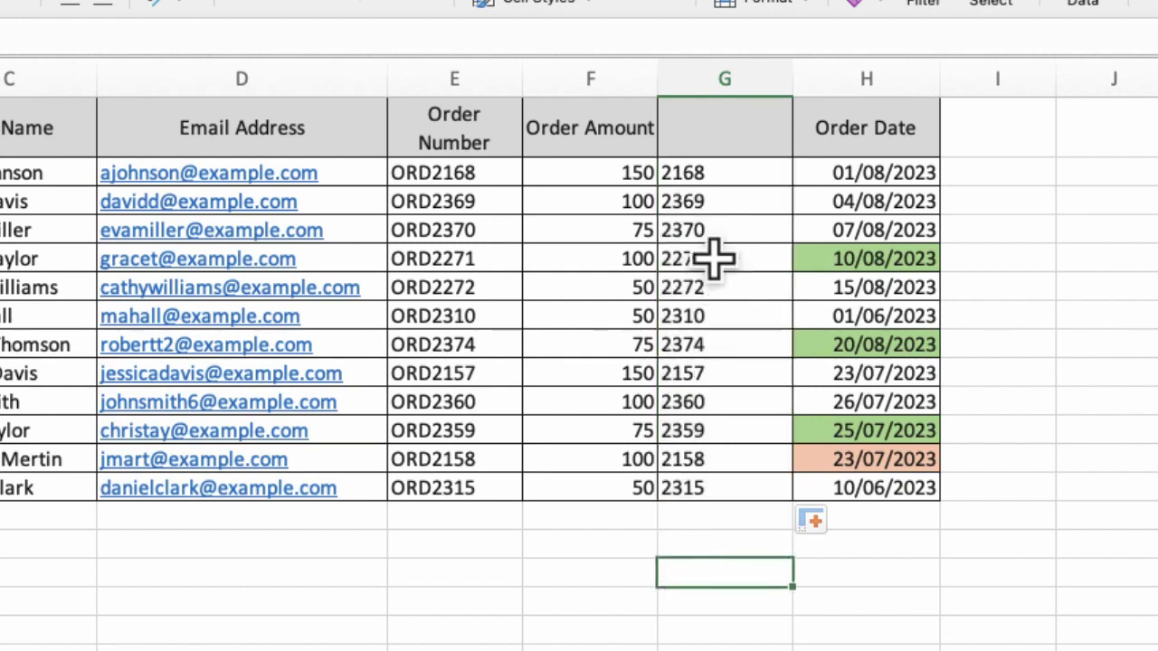
Clear the RIGHT results in G2:G13 and enter =MID(E2,4,2) in cell G2 to extract two characters starting at the fourth
left_click_drag(737, 170, 712, 479)
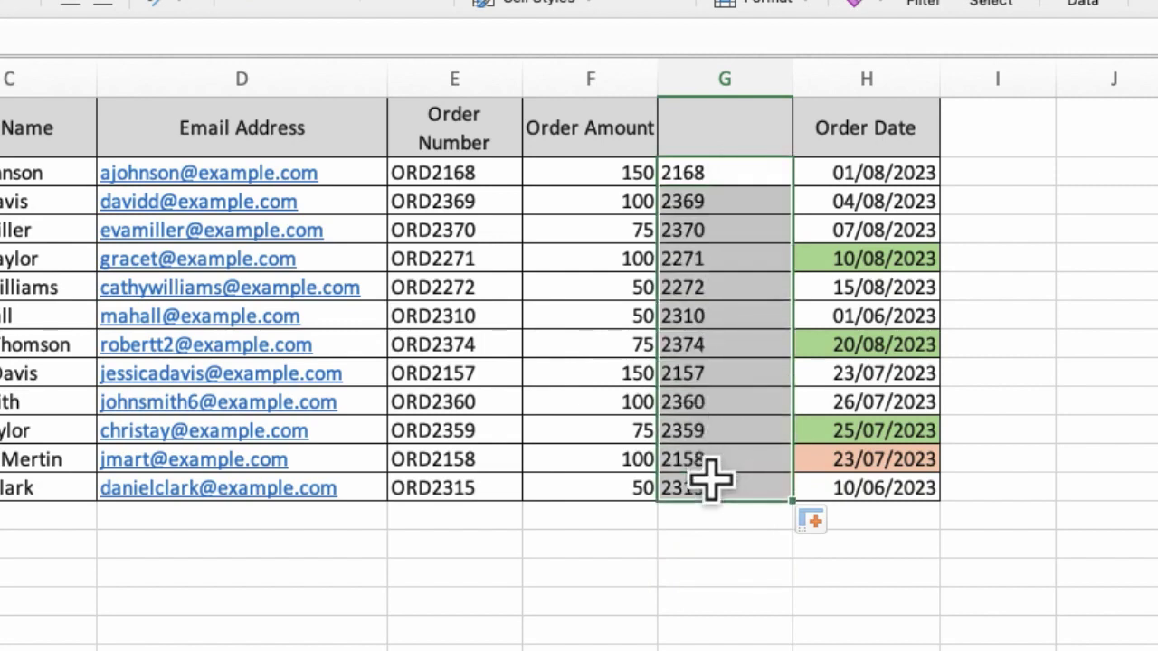
key("Delete")
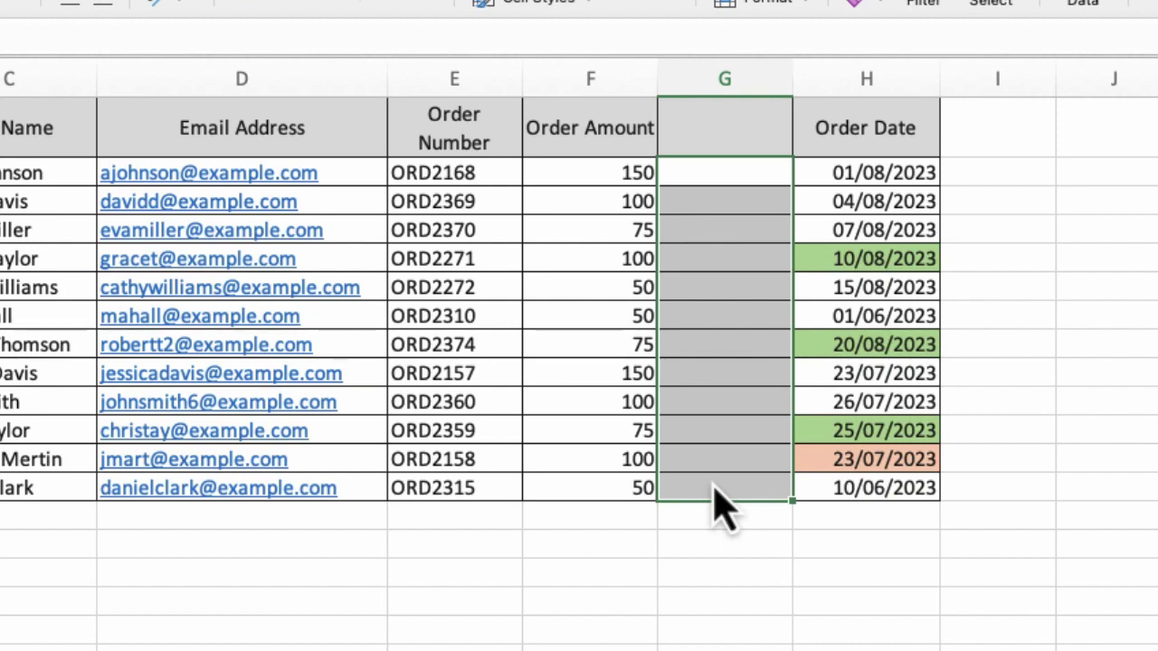
left_click(704, 175)
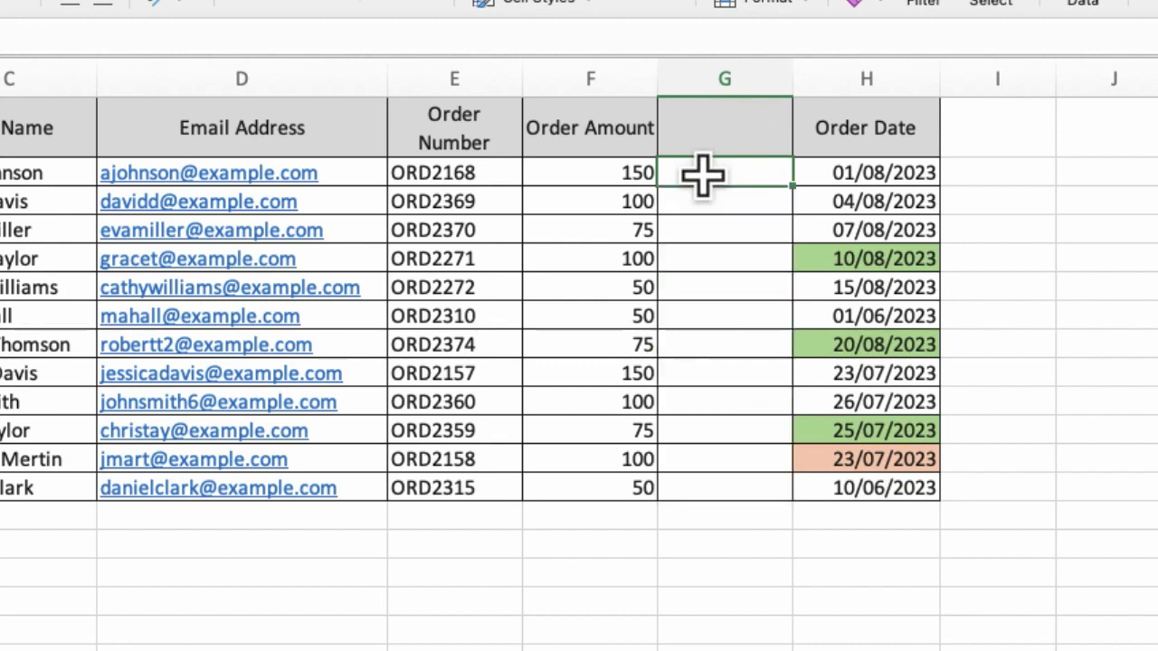
double_click(704, 174)
type("=mid")
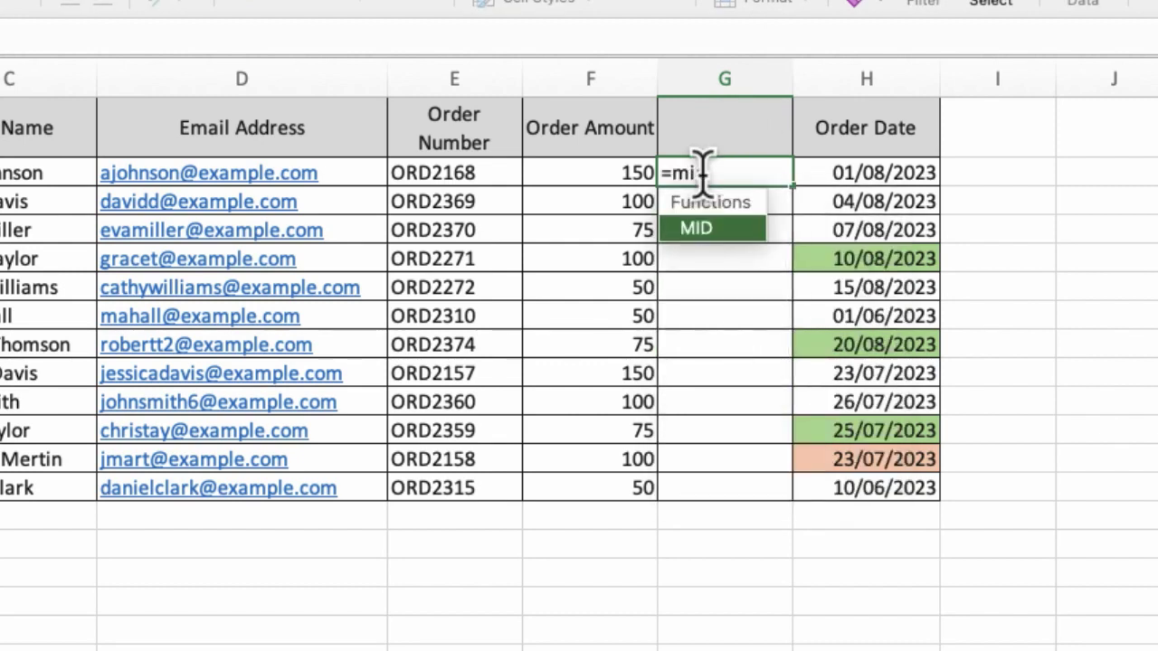
double_click(697, 237)
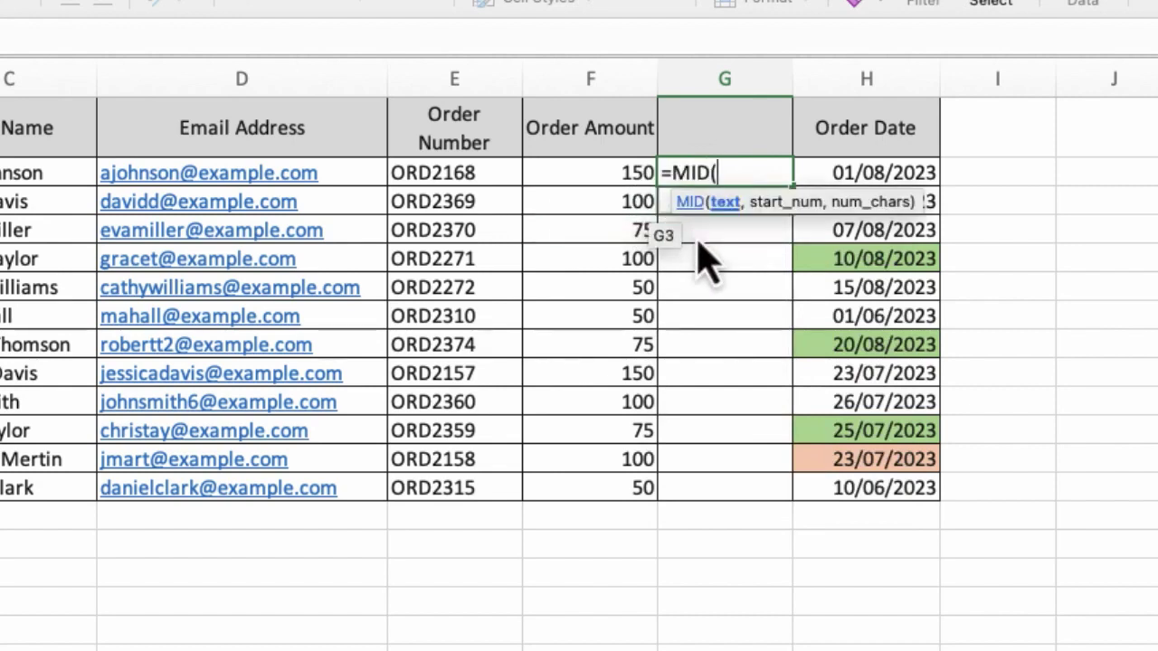
left_click(494, 178)
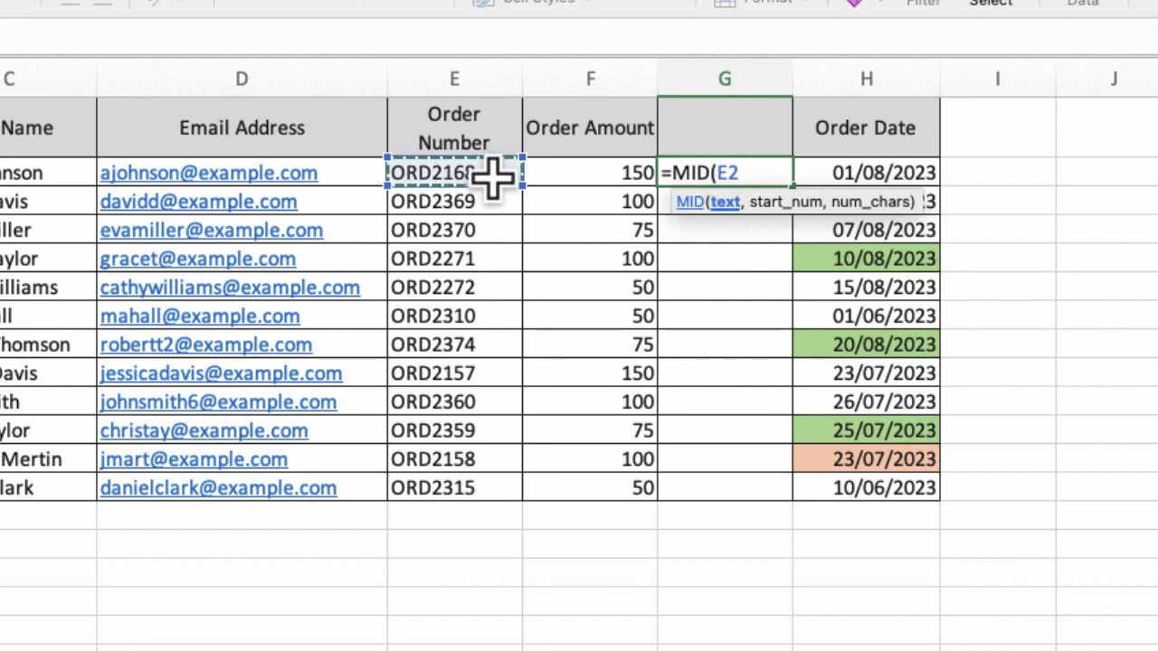
type(",")
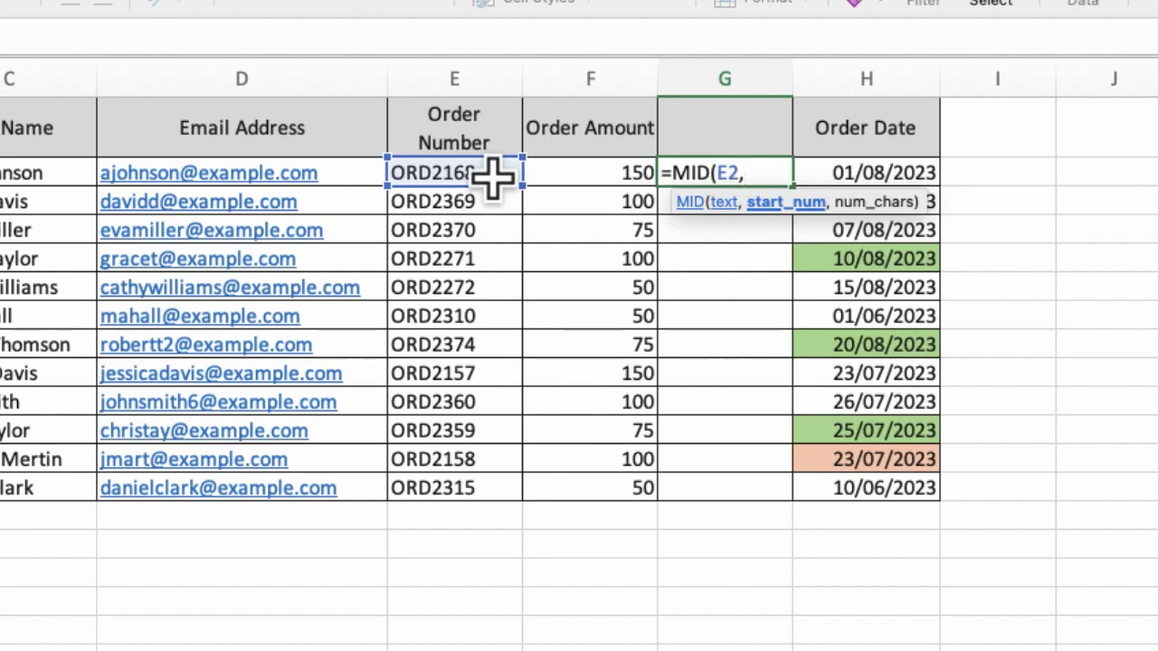
type("4")
type(",")
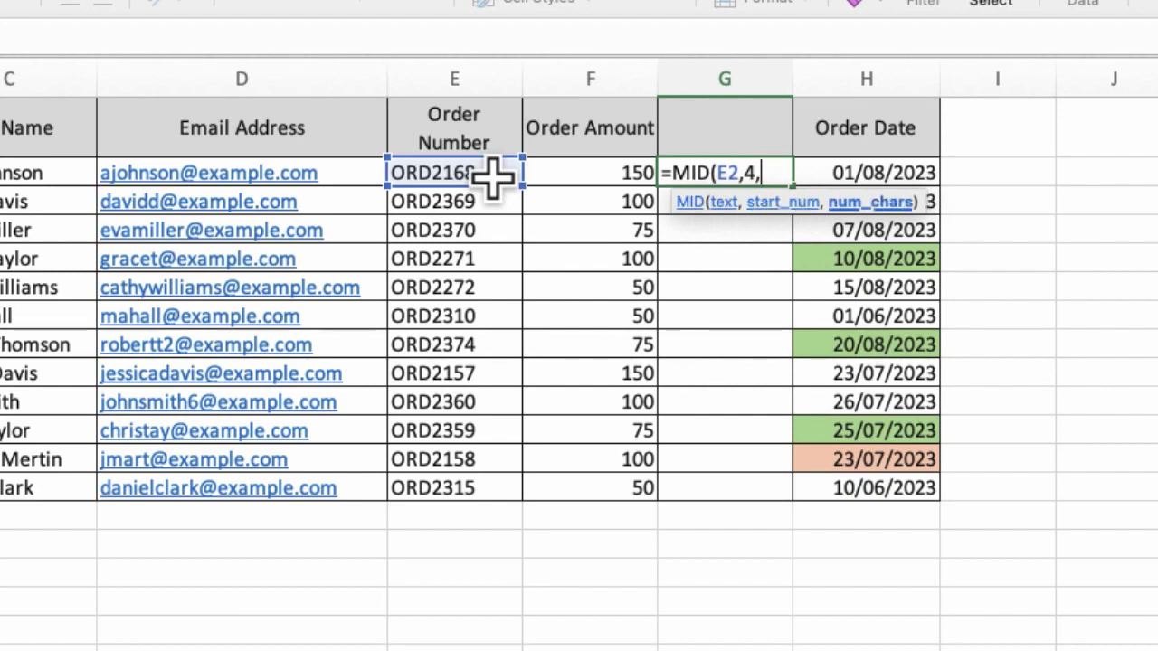
type("2)")
key("Return")
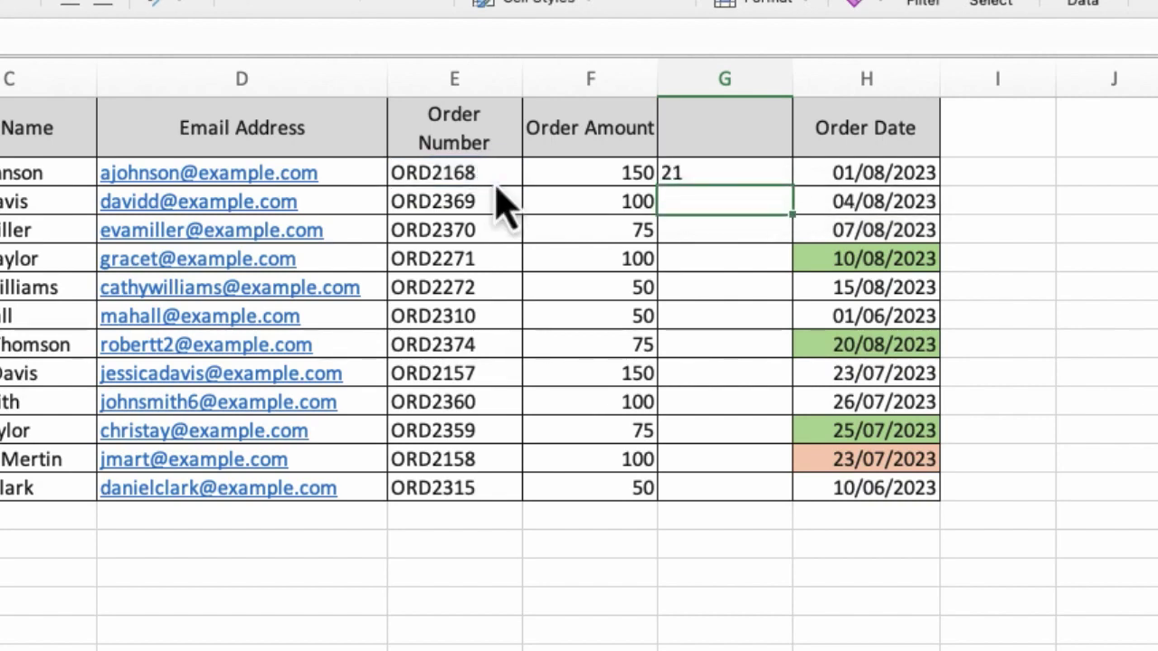
Fill the MID formula from G2 down through G13
key("Up")
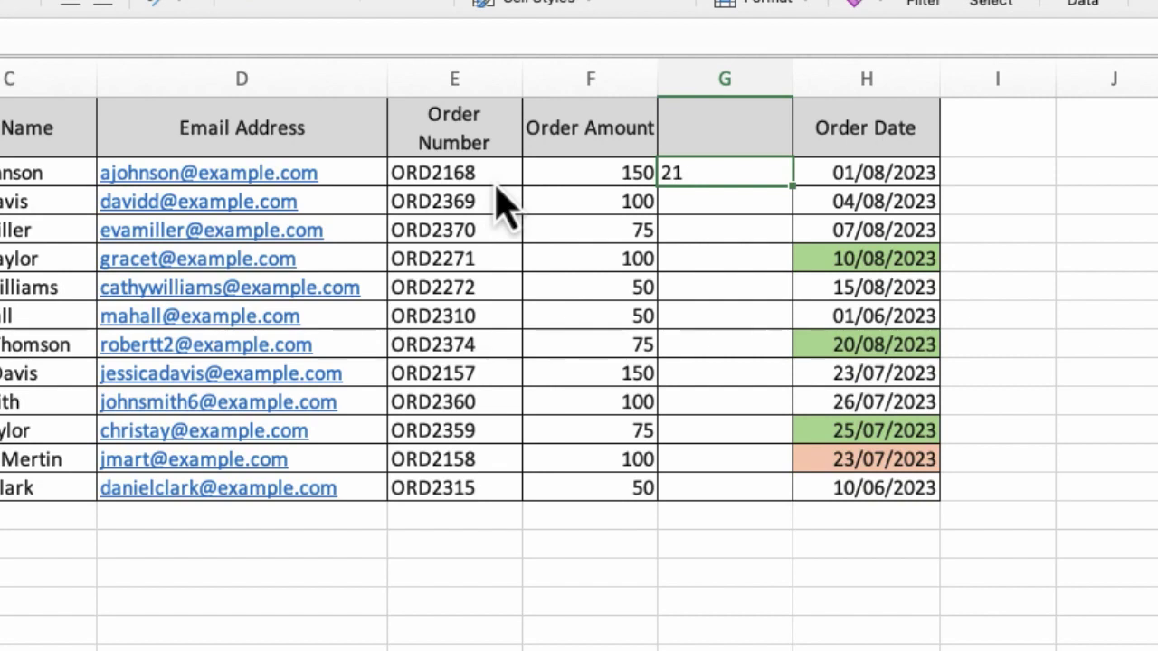
left_click(765, 228)
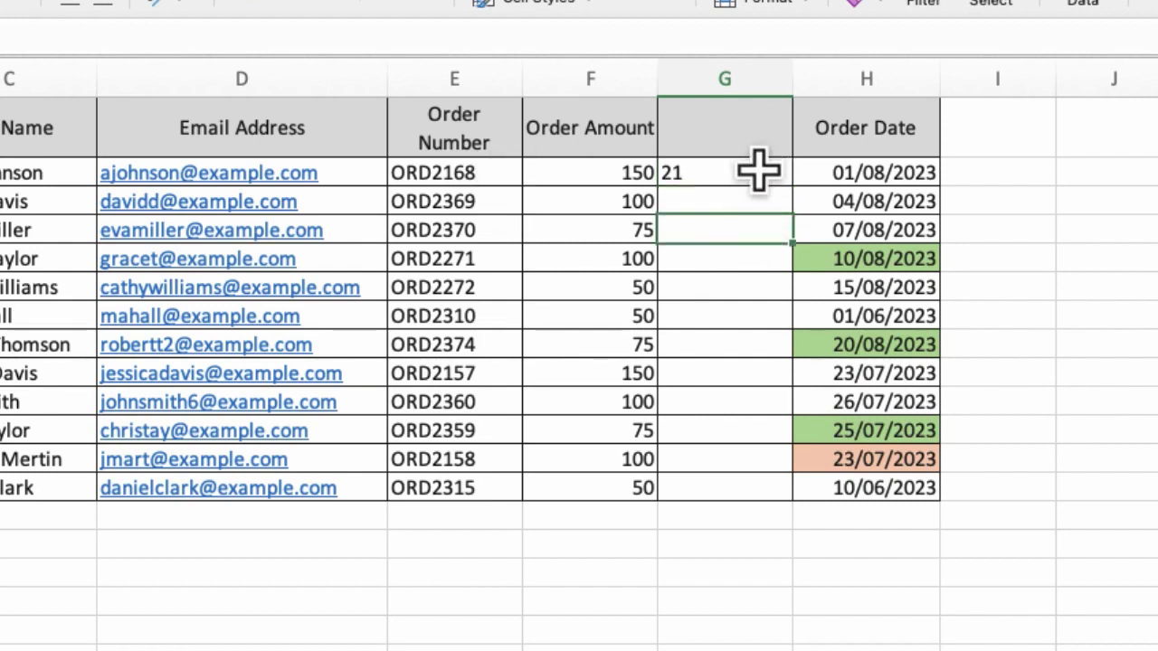
left_click(758, 172)
left_click_drag(792, 187, 765, 498)
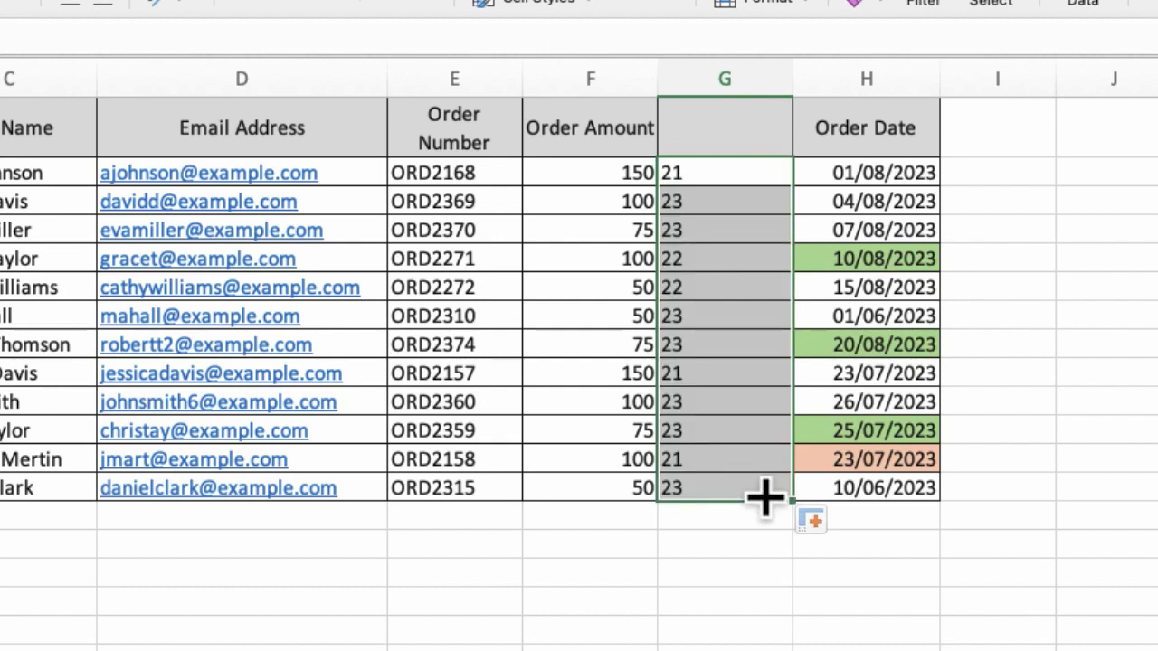